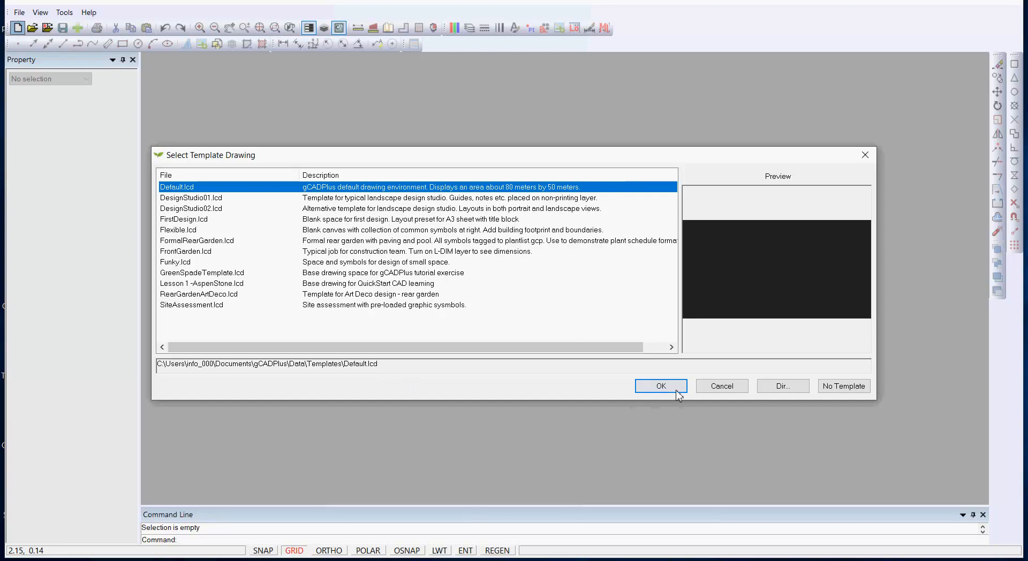
# Step: Start a new blank drawing from the Default.lcd template
pyautogui.click(664, 386)
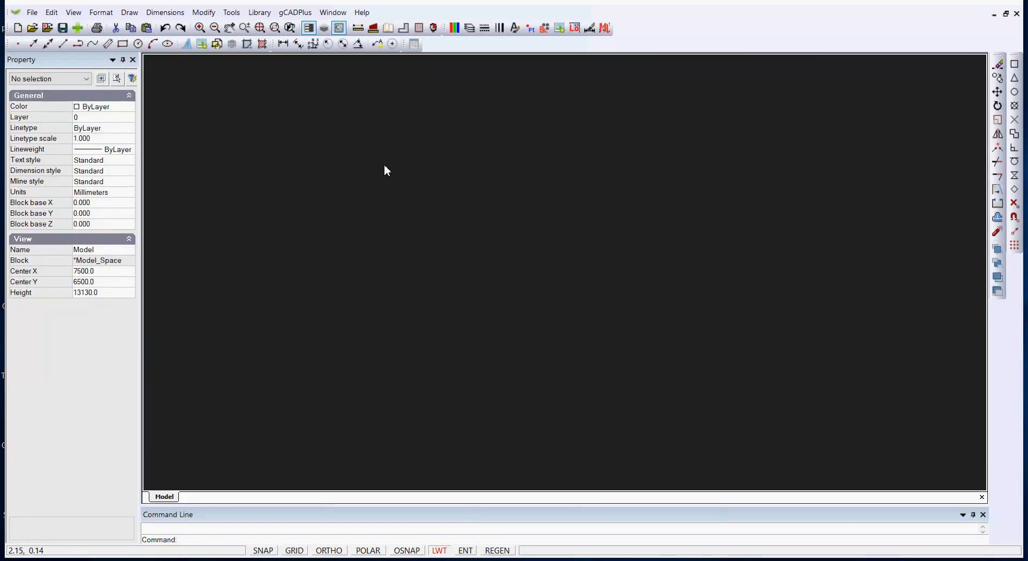
pyautogui.click(129, 12)
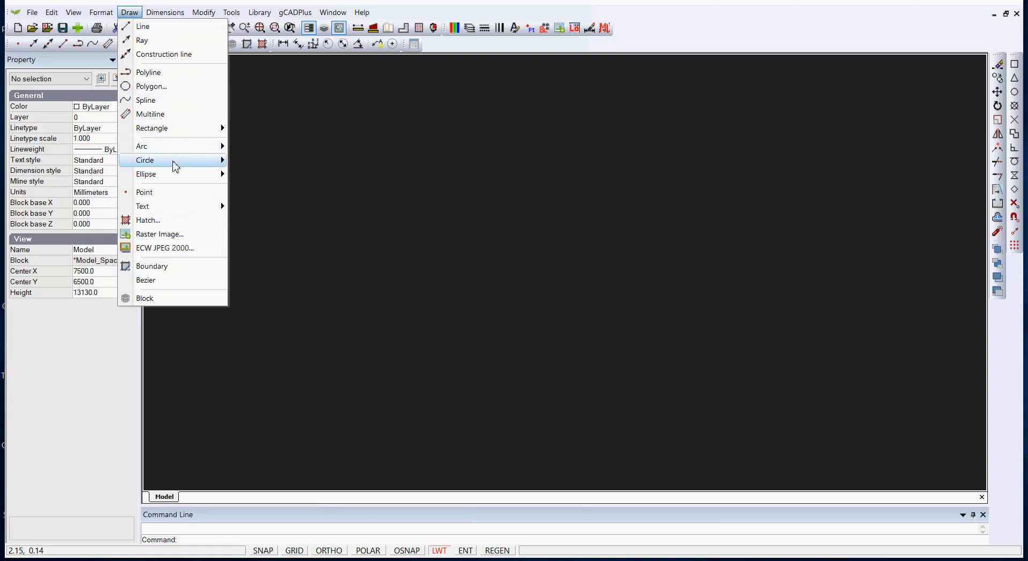
# Step: Draw a centre-radius circle with radius 500 and zoom in on it
pyautogui.moveTo(177, 160)
pyautogui.click(263, 160)
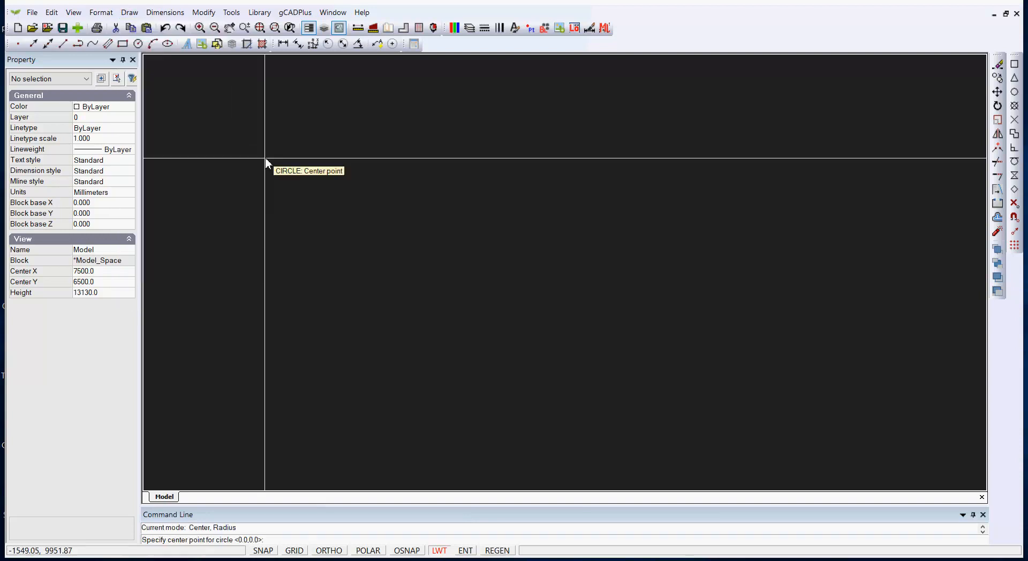
pyautogui.click(487, 288)
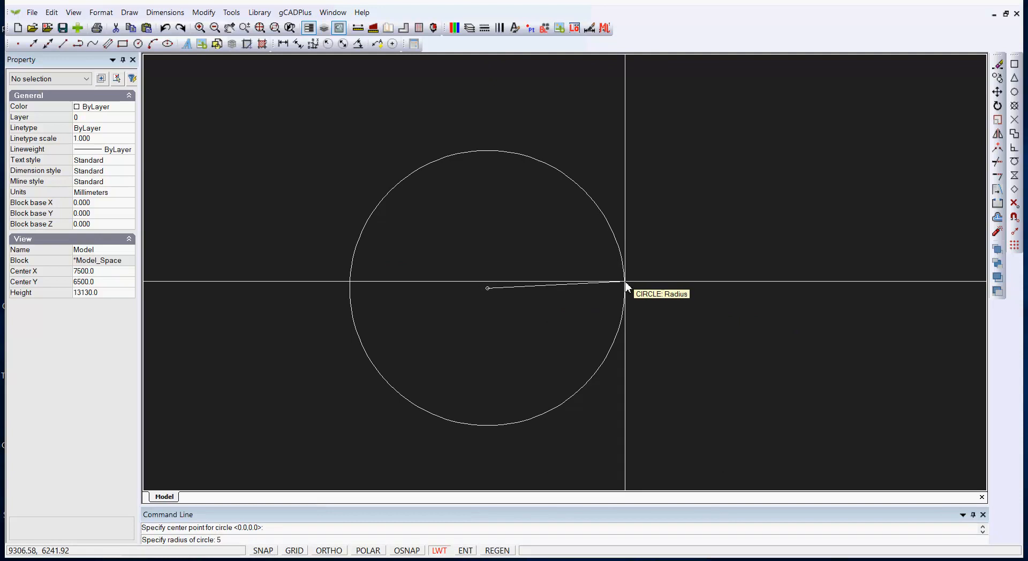
pyautogui.write('500')
pyautogui.press('Return')
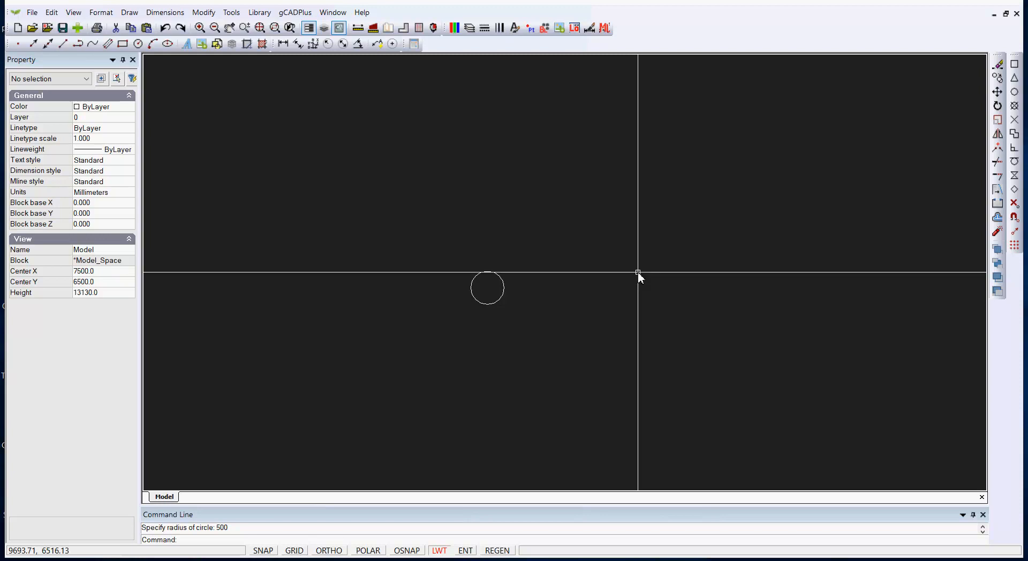
pyautogui.scroll(8, 485, 316)
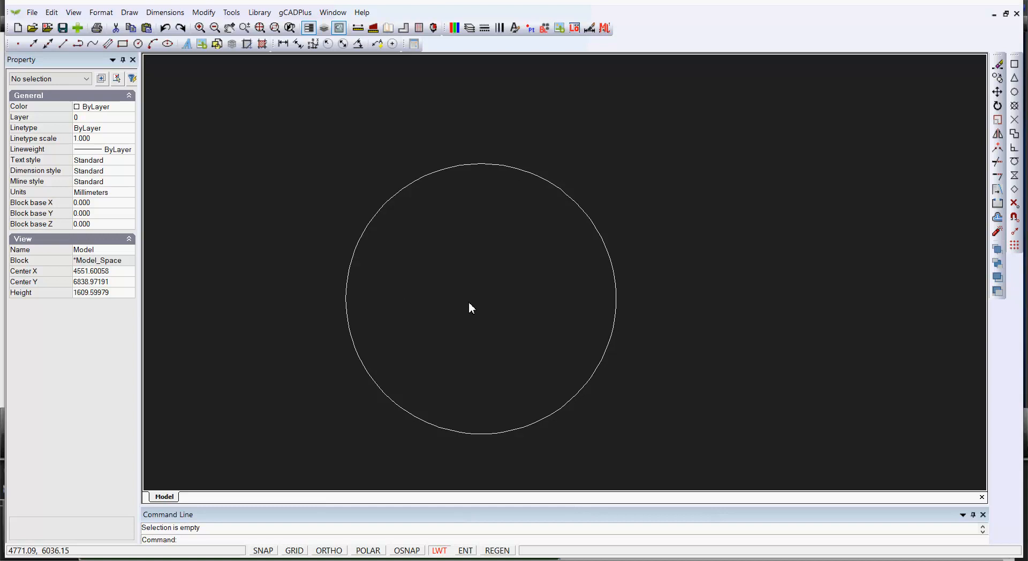
# Step: Start a polyline tracing spiky vertices around the circle's top and left side
pyautogui.click(130, 12)
pyautogui.click(148, 72)
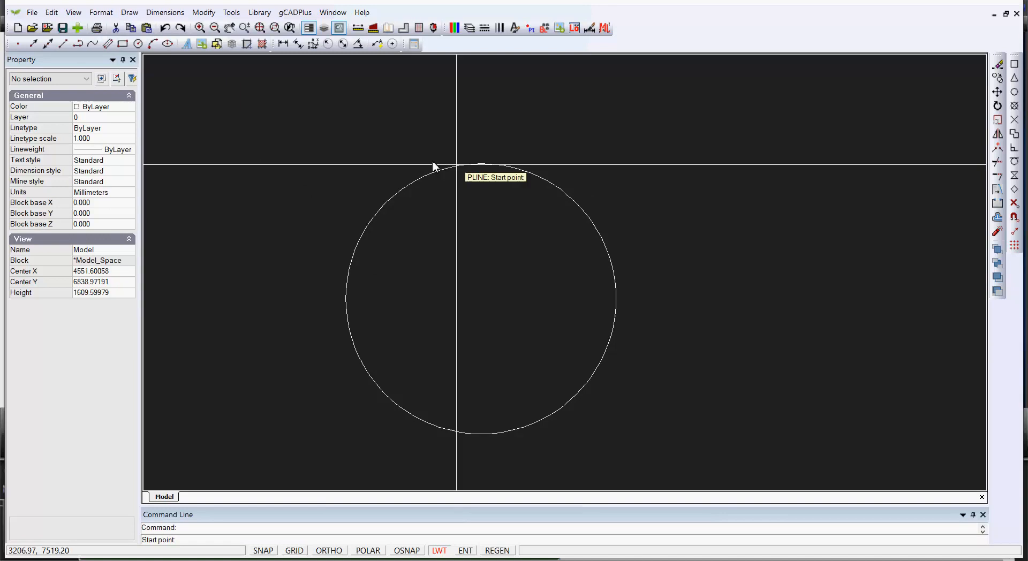
pyautogui.click(606, 208)
pyautogui.click(550, 197)
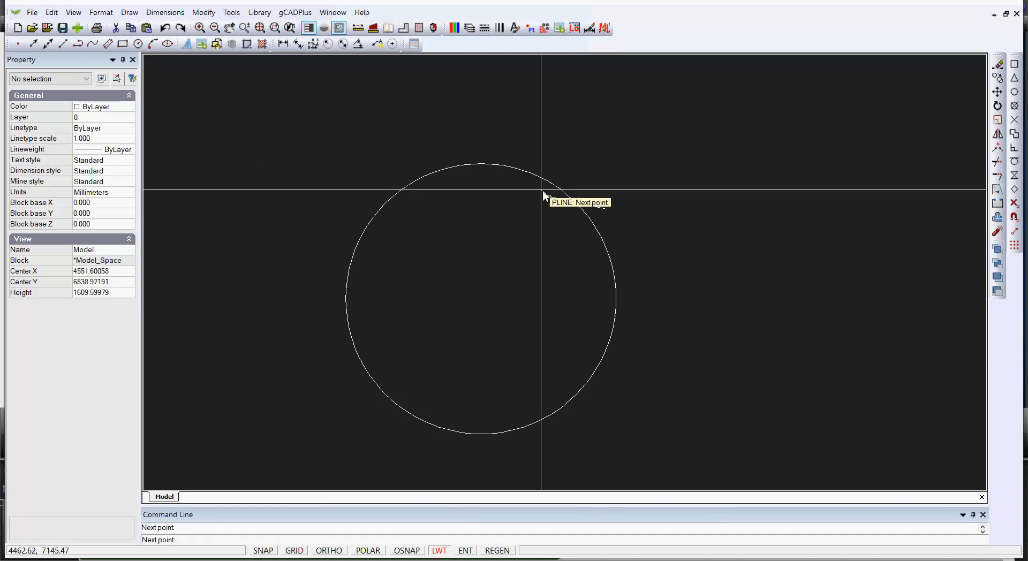
pyautogui.click(505, 161)
pyautogui.click(466, 180)
pyautogui.click(401, 200)
pyautogui.click(361, 234)
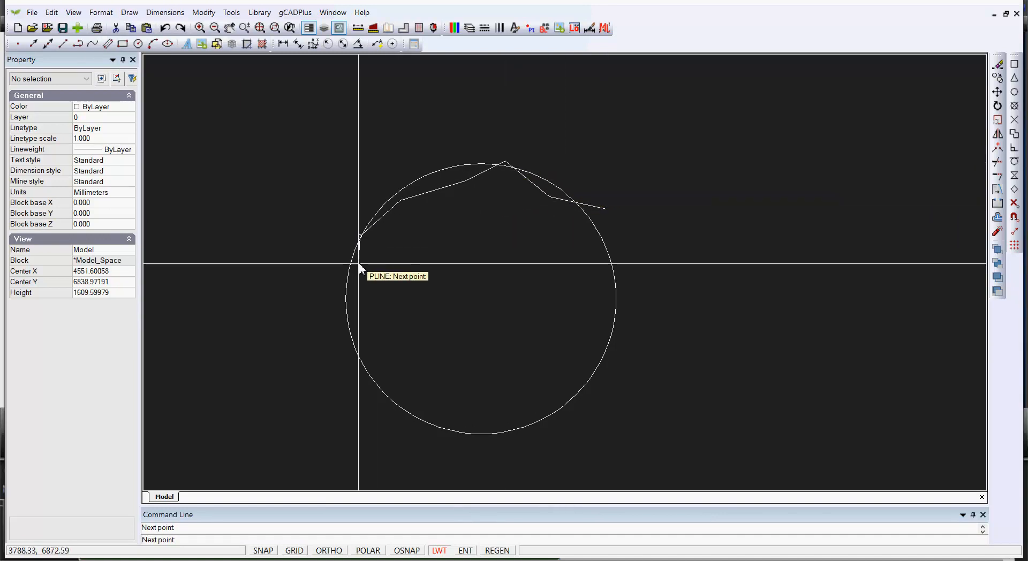
pyautogui.click(356, 327)
# Step: Trace vertices around the circle's bottom and right side and close the polyline
pyautogui.click(396, 412)
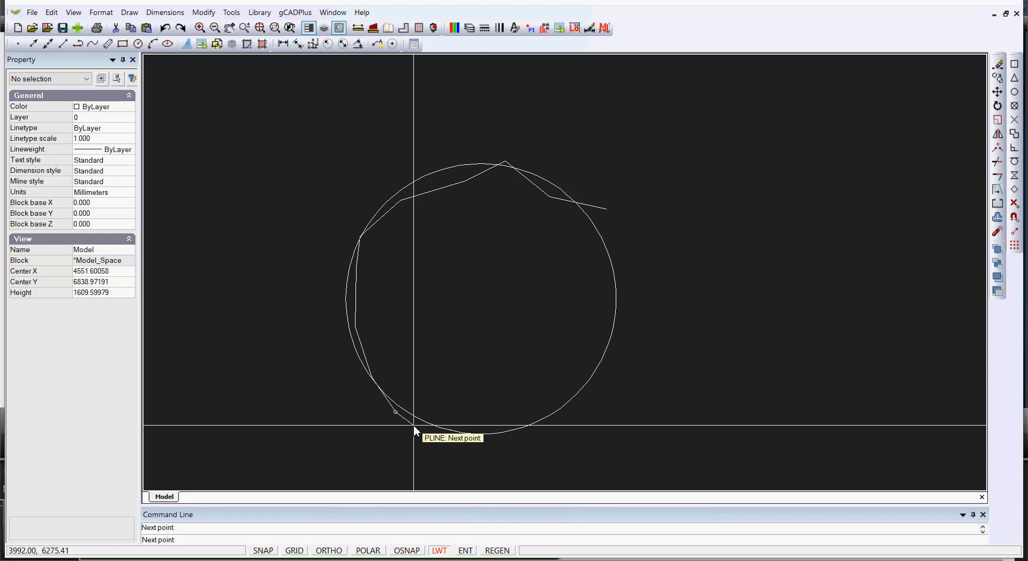
pyautogui.click(439, 425)
pyautogui.click(501, 432)
pyautogui.click(554, 429)
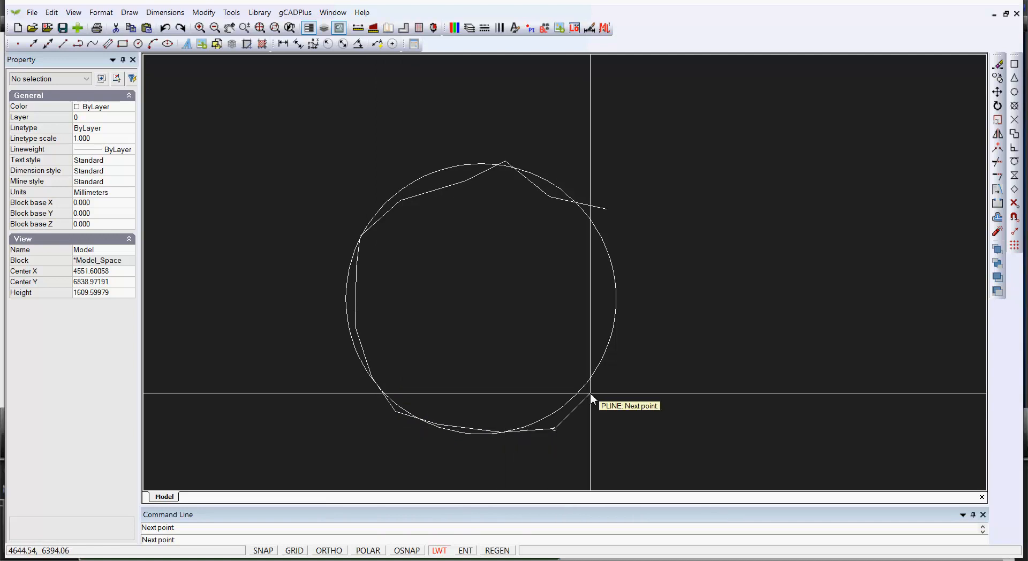
pyautogui.click(585, 375)
pyautogui.click(628, 308)
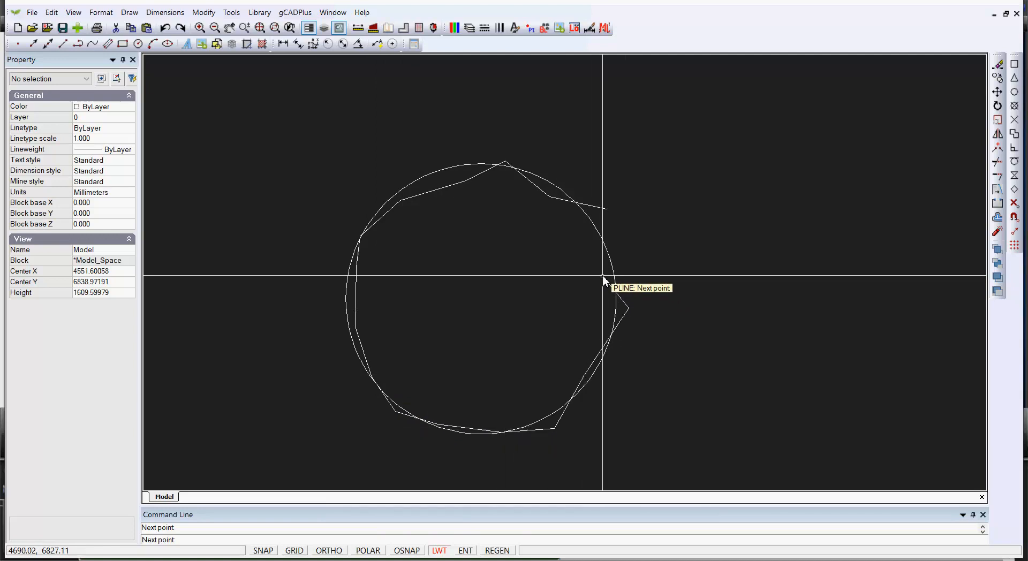
pyautogui.click(603, 277)
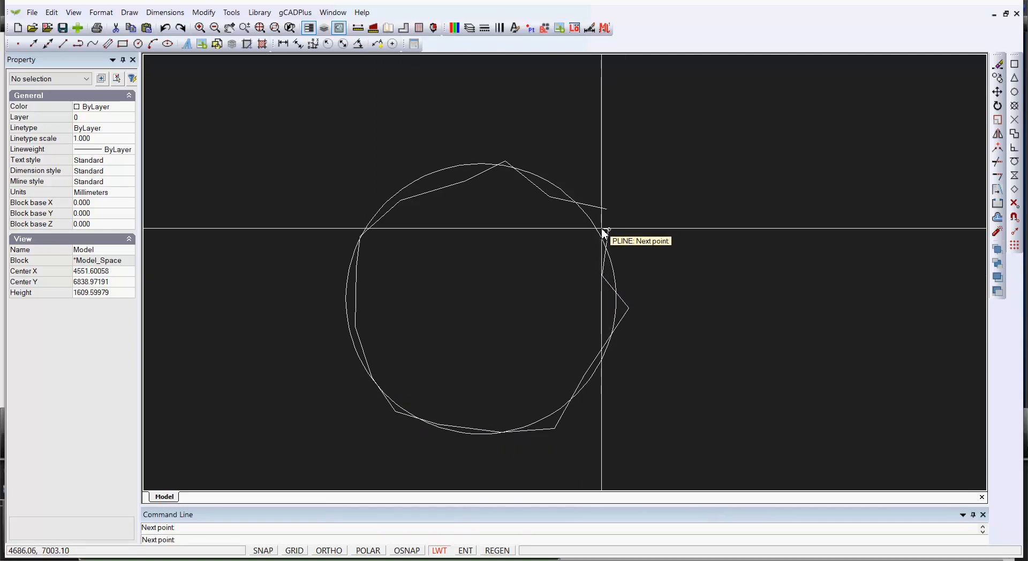
pyautogui.click(605, 233)
pyautogui.rightClick(605, 232)
pyautogui.click(637, 250)
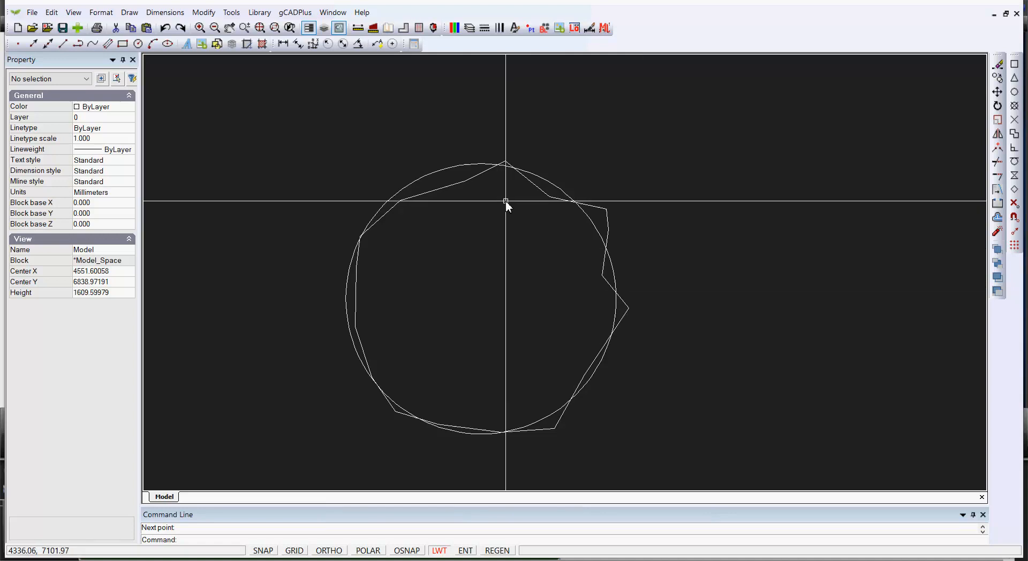
pyautogui.click(465, 168)
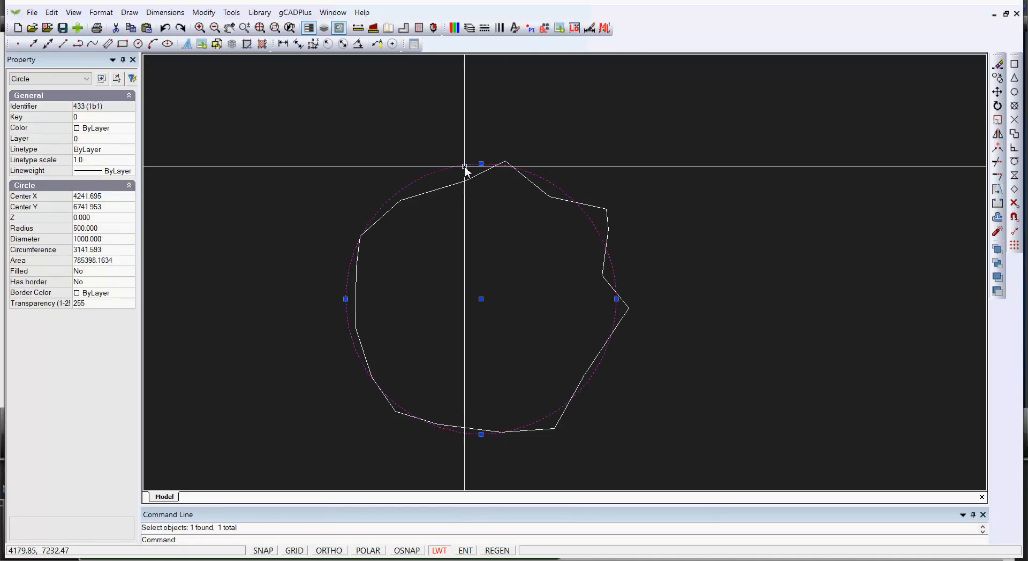
# Step: Delete the guide circle and set the polyline's Fit/Smooth to Quadratic B-spline
pyautogui.press('Delete')
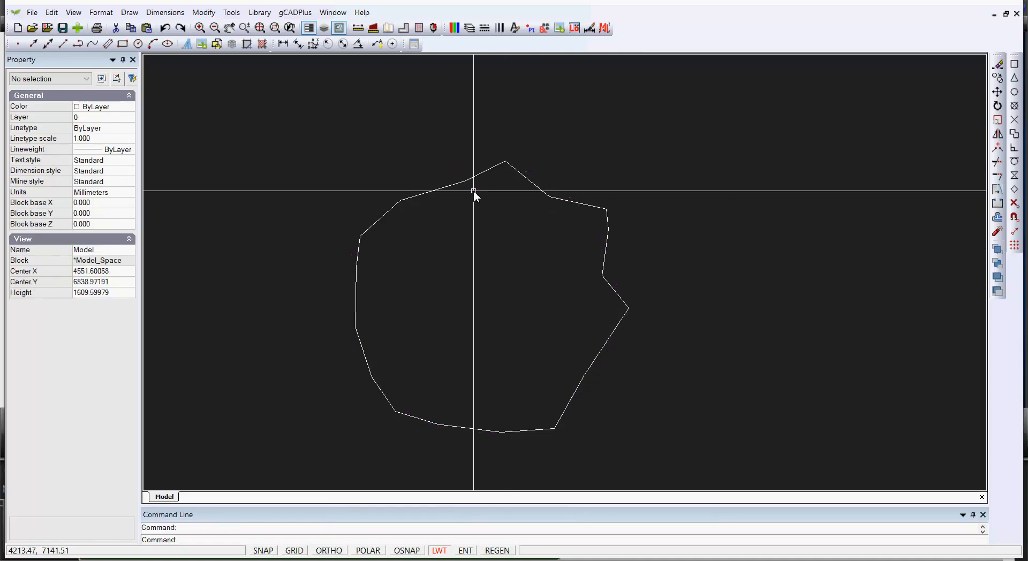
pyautogui.click(474, 178)
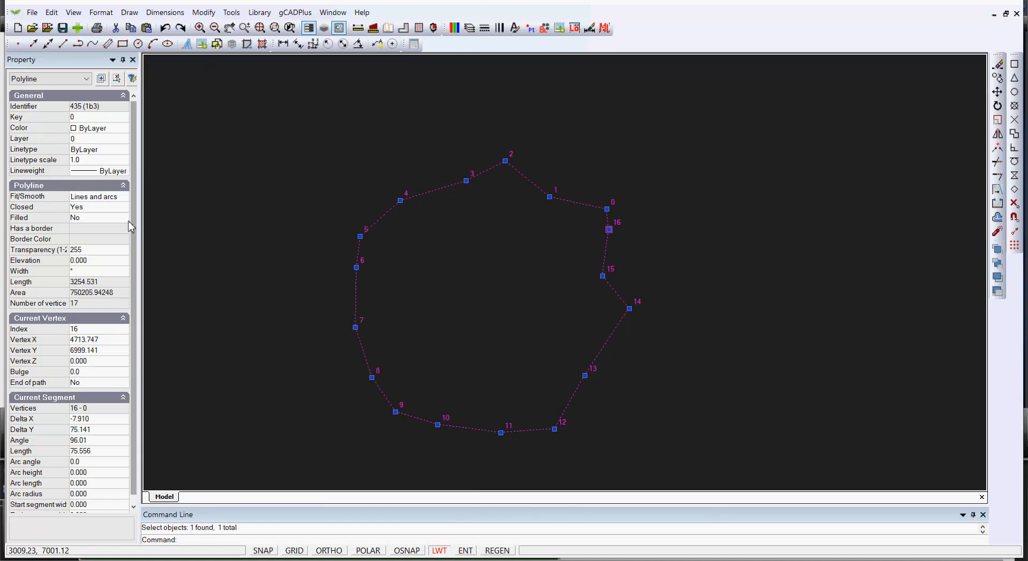
pyautogui.click(126, 197)
pyautogui.click(127, 198)
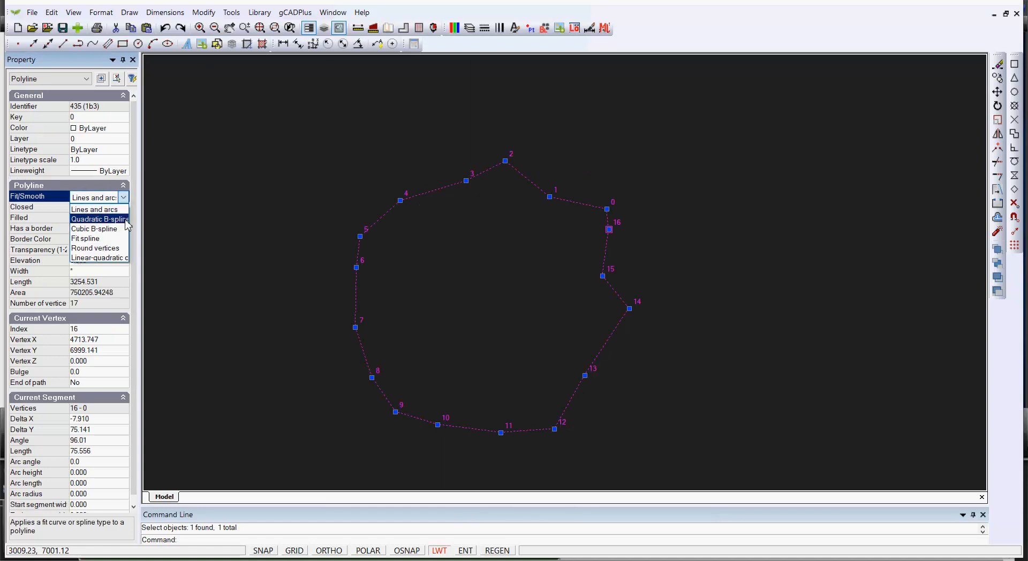
pyautogui.click(94, 215)
pyautogui.press('Escape')
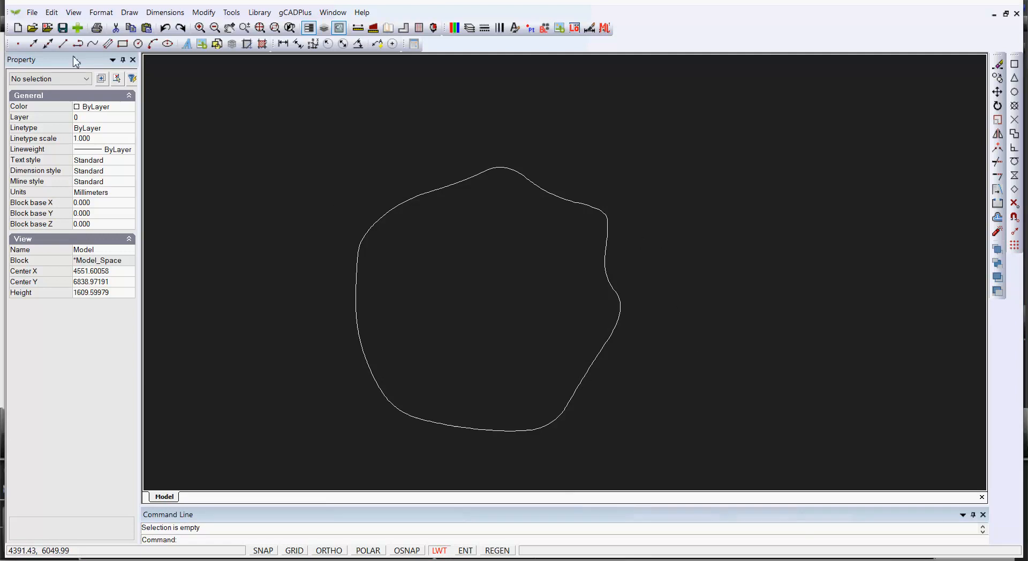
# Step: Change the drawing background colour to White
pyautogui.click(74, 12)
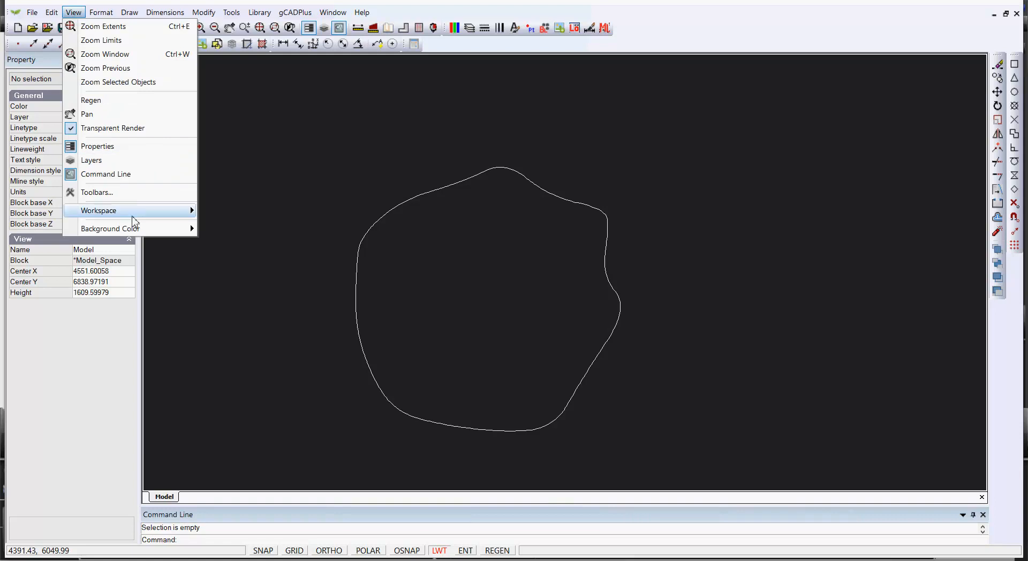
pyautogui.moveTo(152, 229)
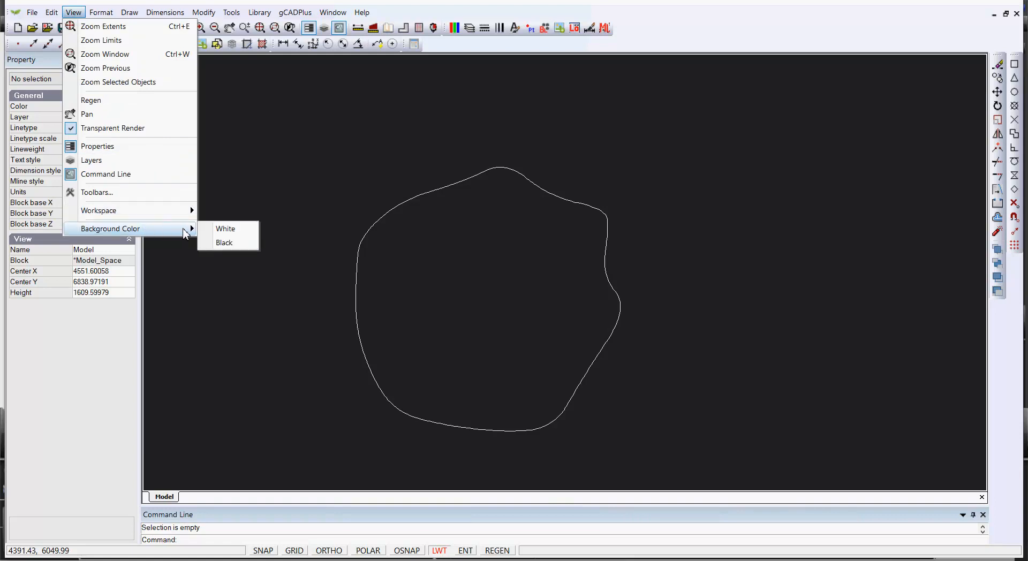
pyautogui.click(225, 230)
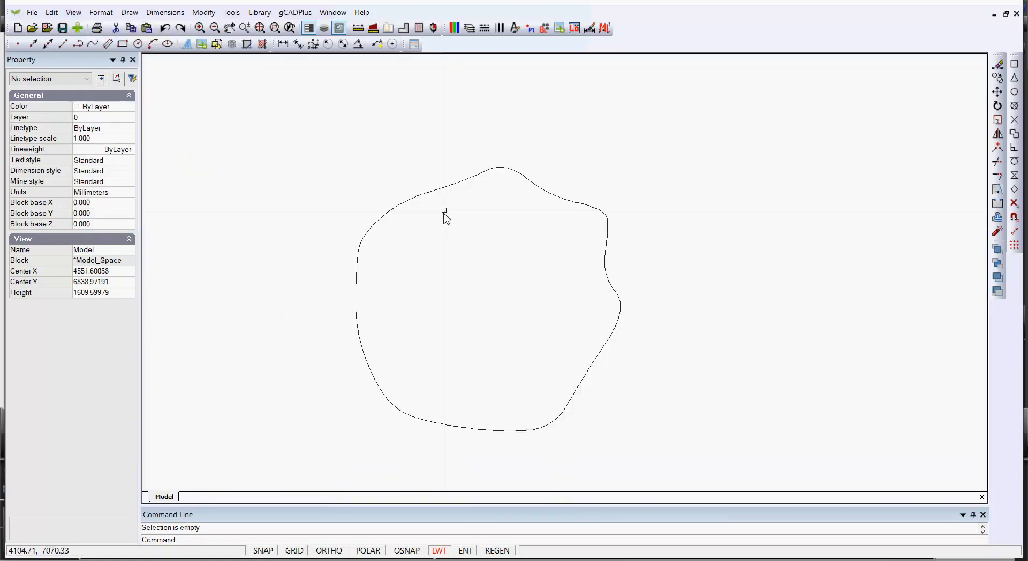
pyautogui.click(441, 189)
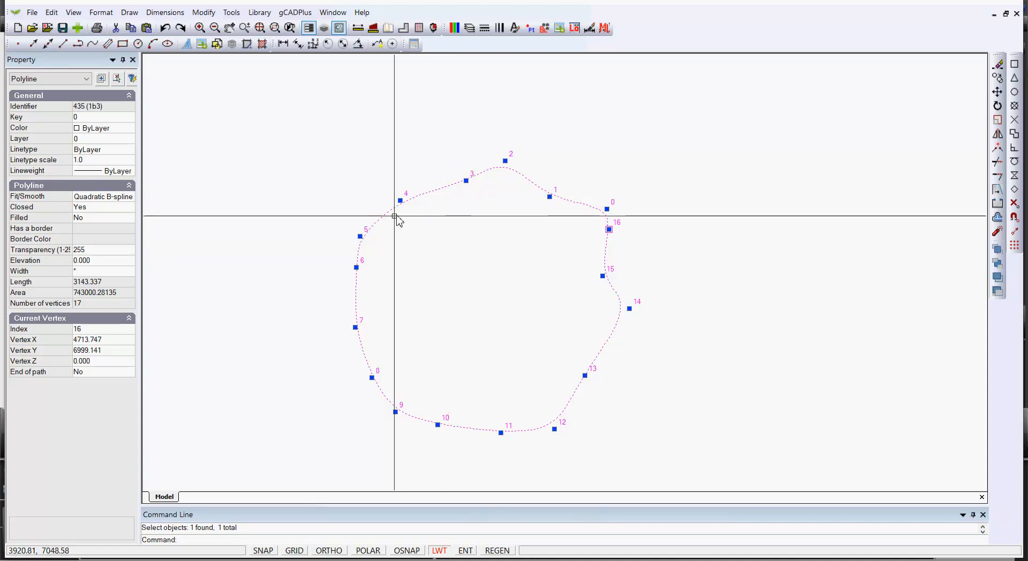
# Step: Give the outline true colour 226,247,200 and set Filled to Yes
pyautogui.click(130, 128)
pyautogui.click(129, 130)
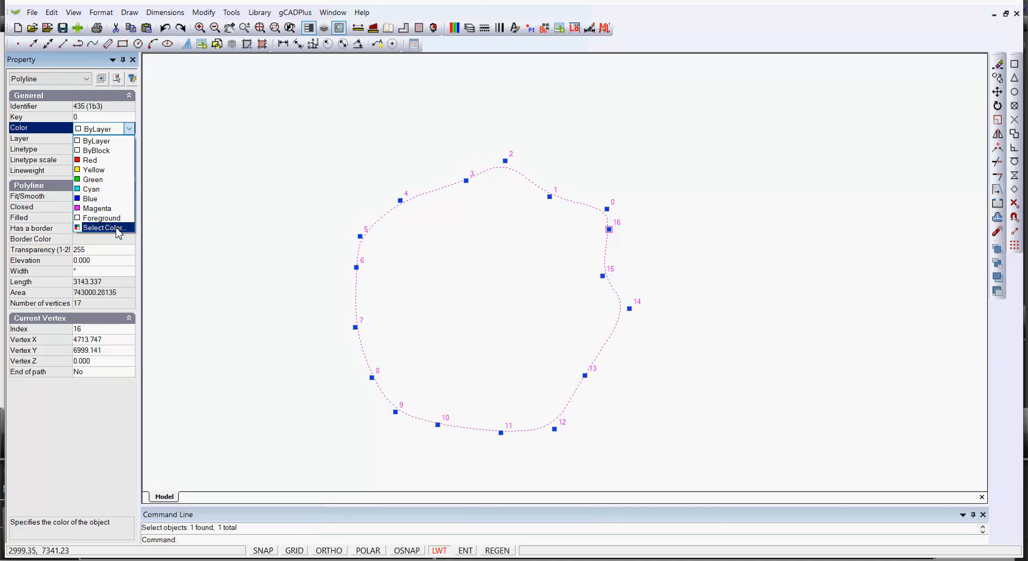
pyautogui.click(103, 228)
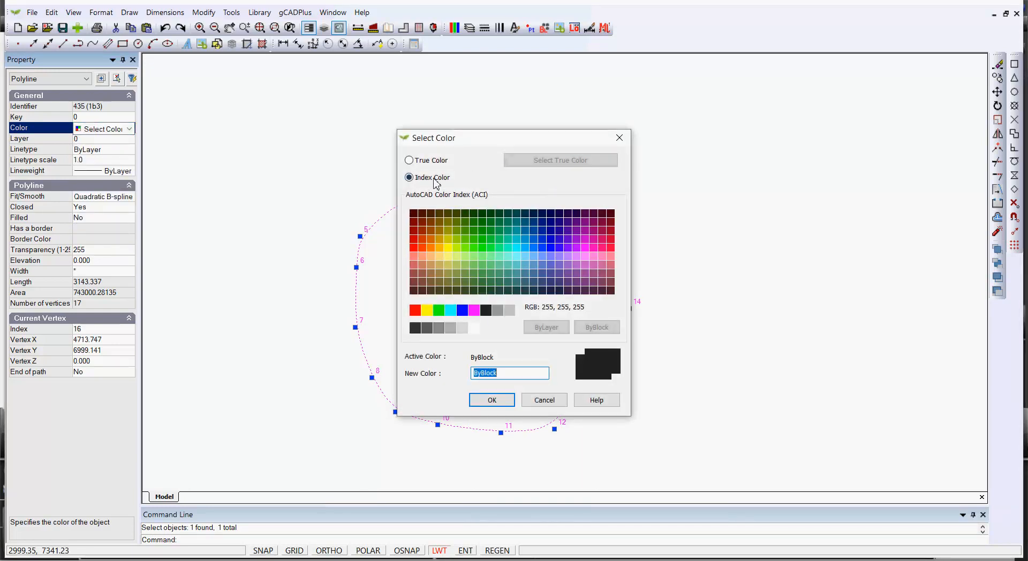
pyautogui.click(409, 160)
pyautogui.click(572, 161)
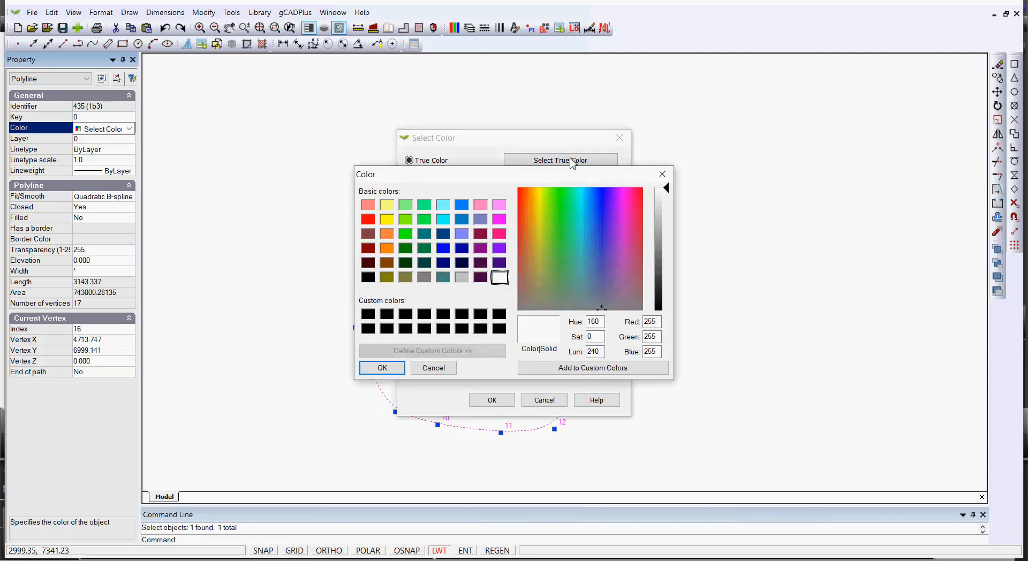
pyautogui.click(548, 222)
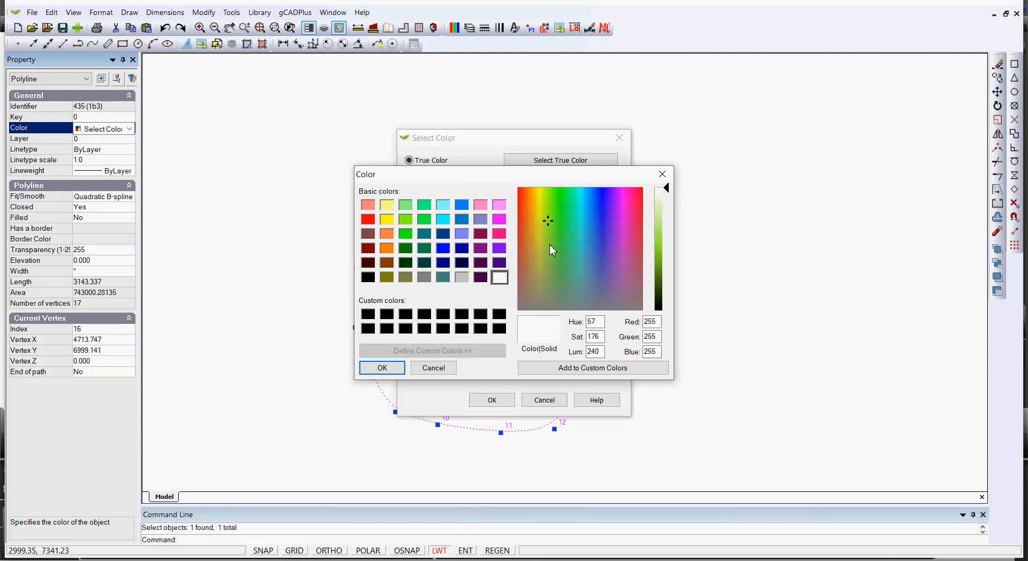
pyautogui.click(667, 202)
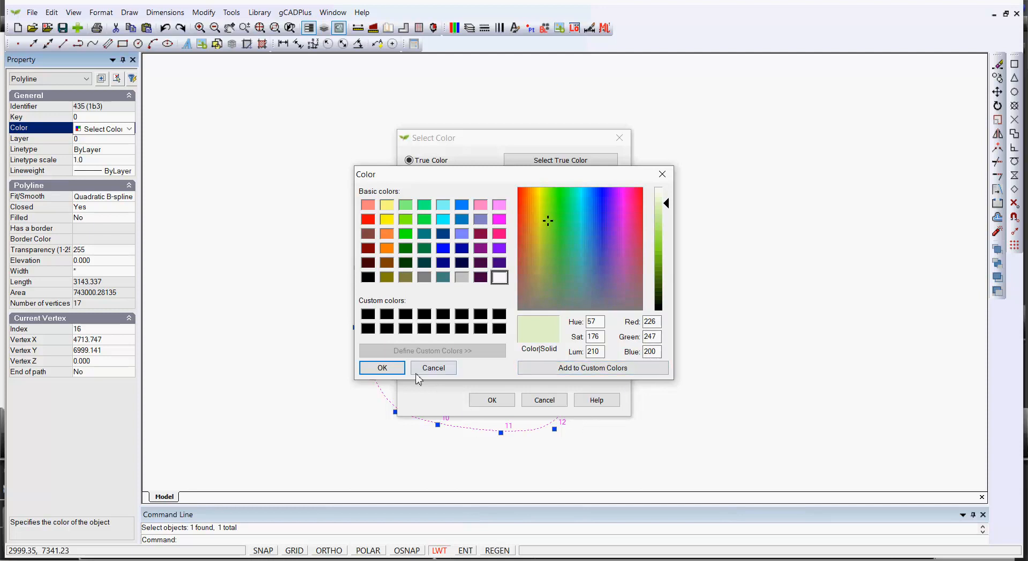
pyautogui.click(383, 368)
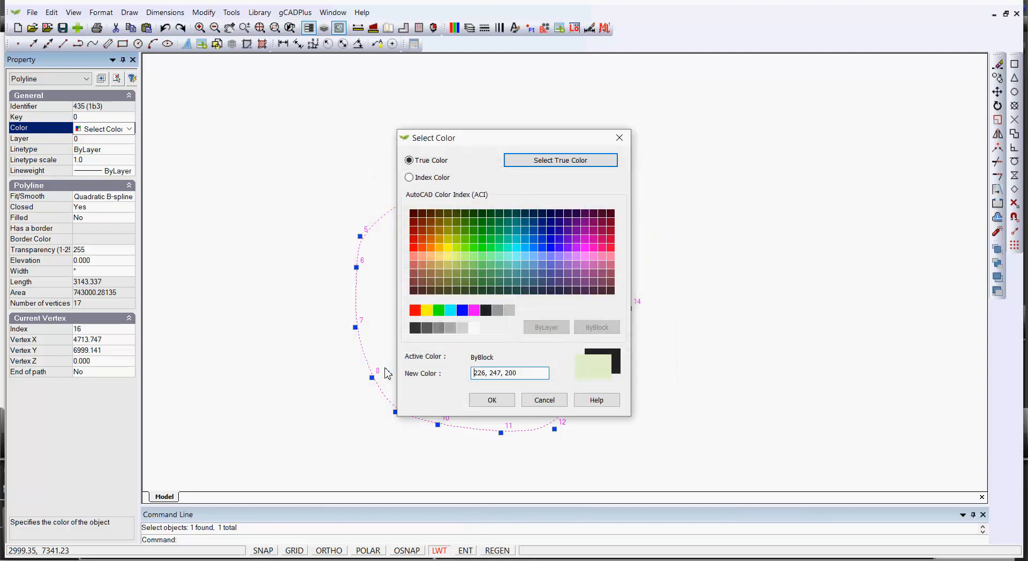
pyautogui.click(491, 401)
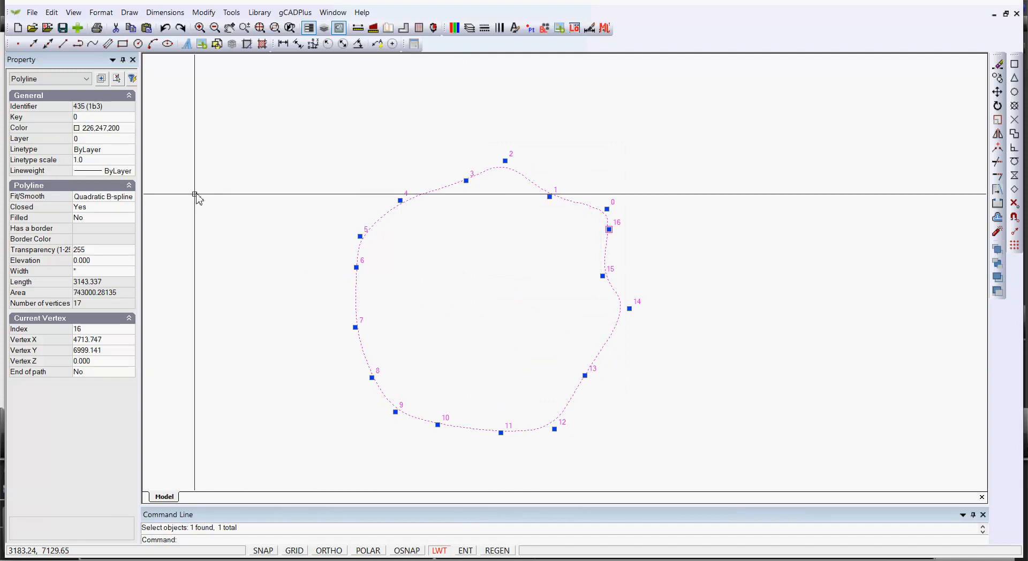
pyautogui.doubleClick(134, 218)
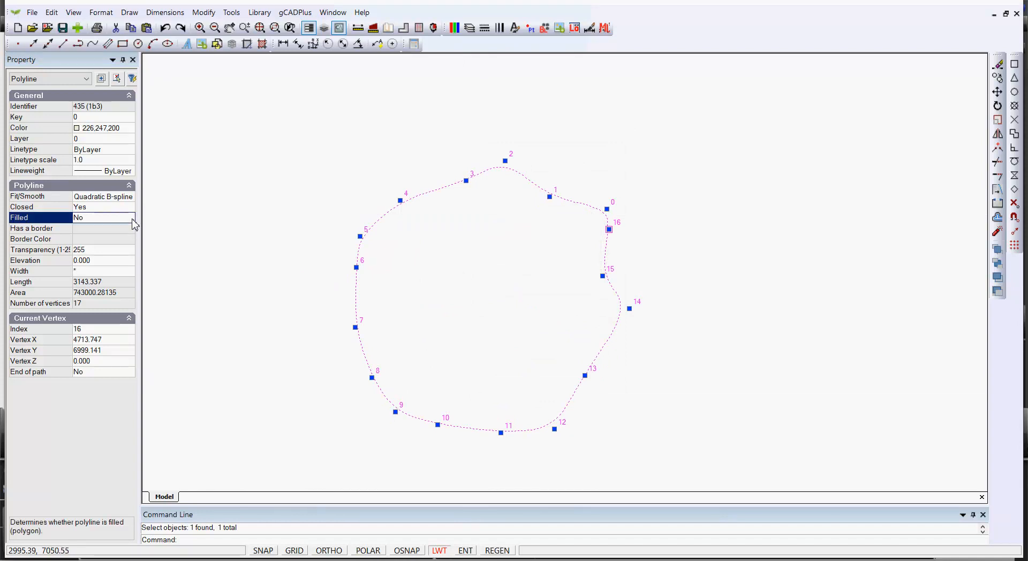
# Step: Clear the selection to view the pale green filled shape
pyautogui.rightClick(311, 214)
pyautogui.click(320, 234)
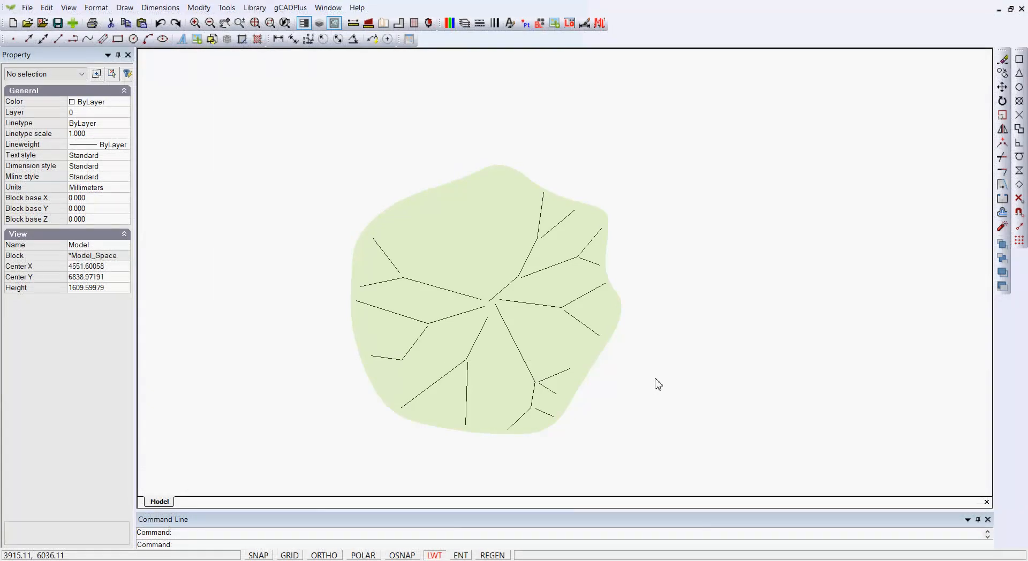
# Step: Repeat PLINE to draw a short vein stroke in the upper-left of the leaf
pyautogui.rightClick(657, 384)
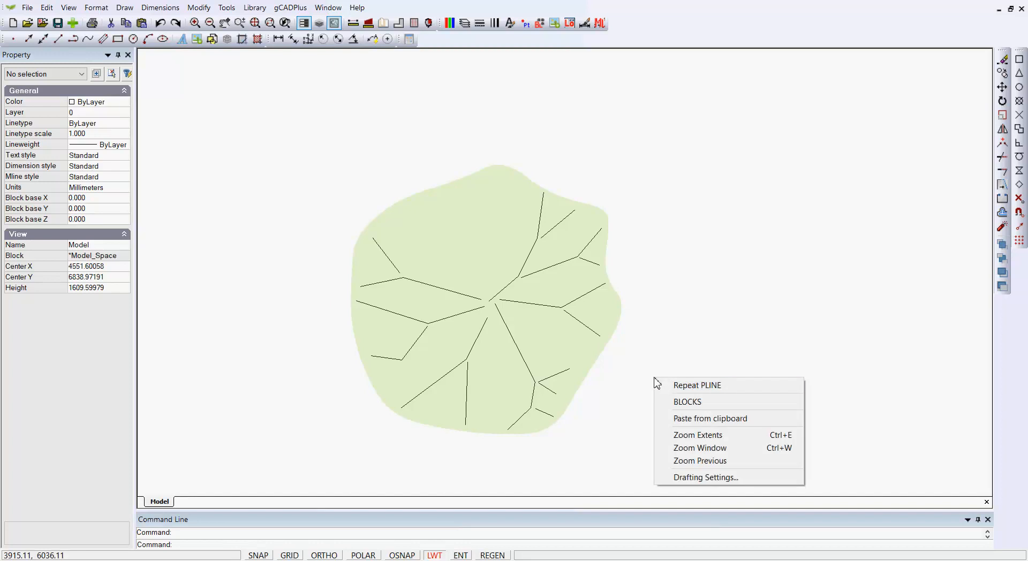
pyautogui.click(662, 384)
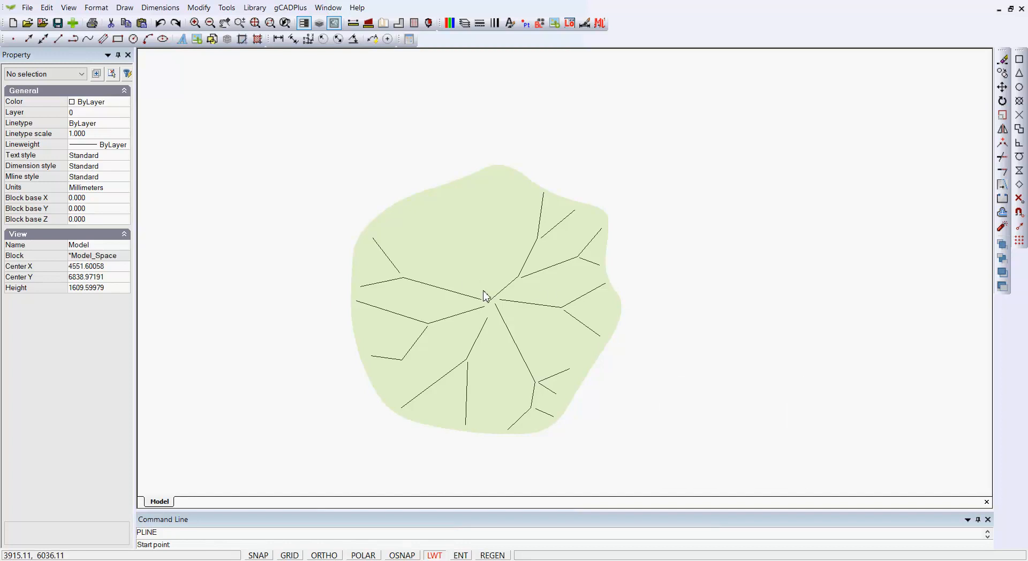
pyautogui.click(440, 231)
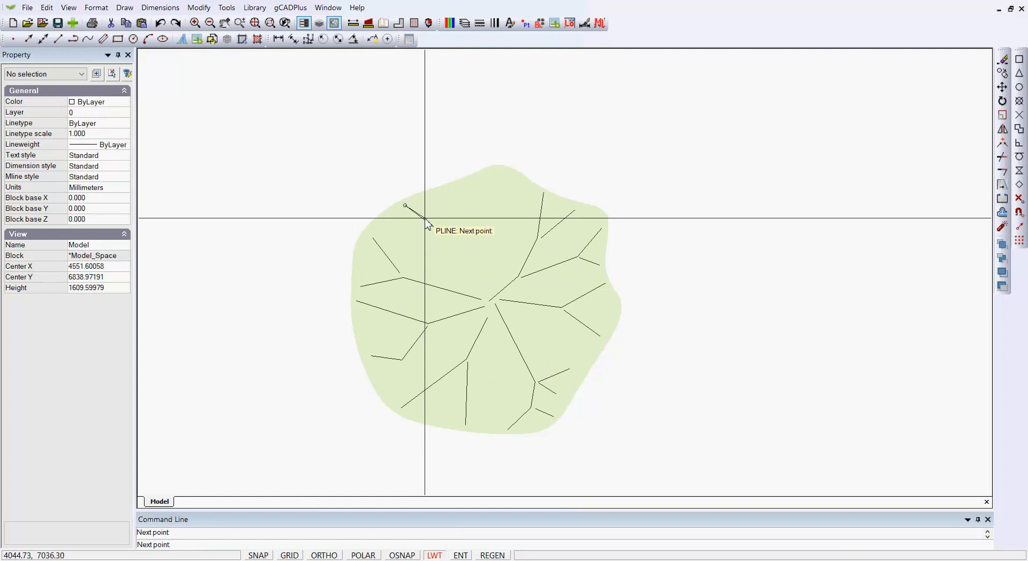
pyautogui.rightClick(429, 215)
pyautogui.click(448, 219)
# Step: Draw a branching vein from the leaf's centre up toward the top
pyautogui.rightClick(473, 269)
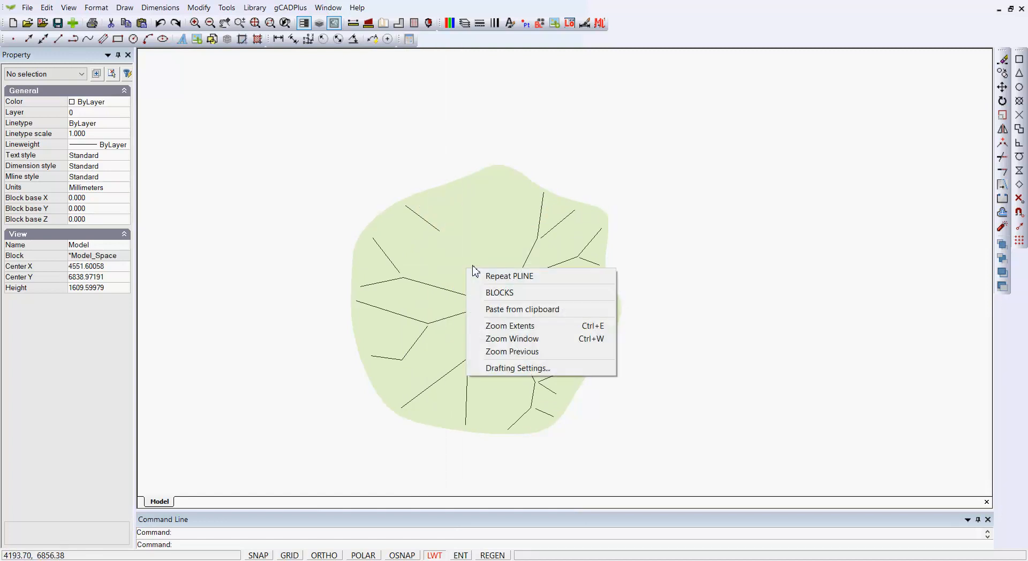
pyautogui.click(488, 275)
pyautogui.click(488, 287)
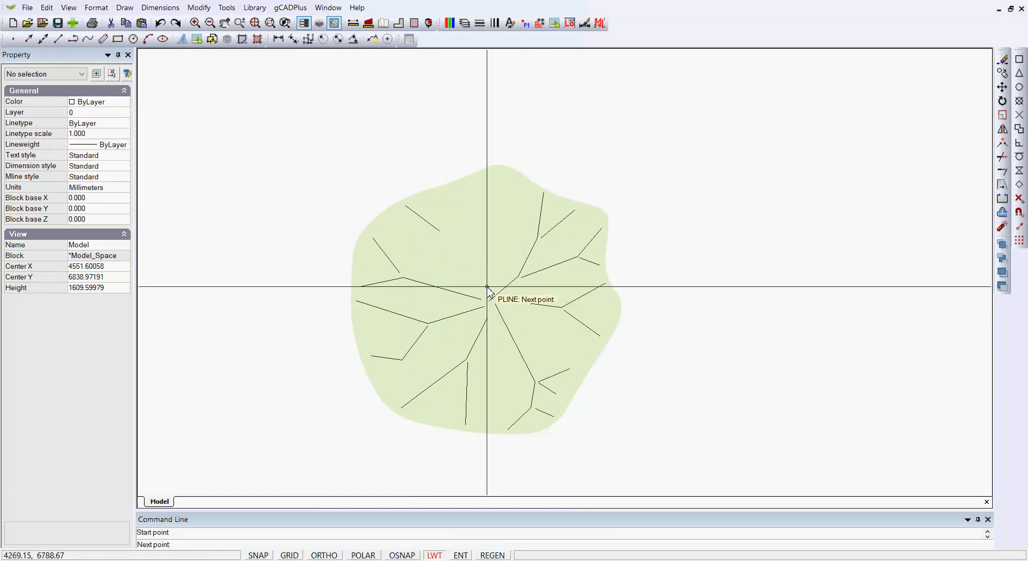
pyautogui.click(471, 233)
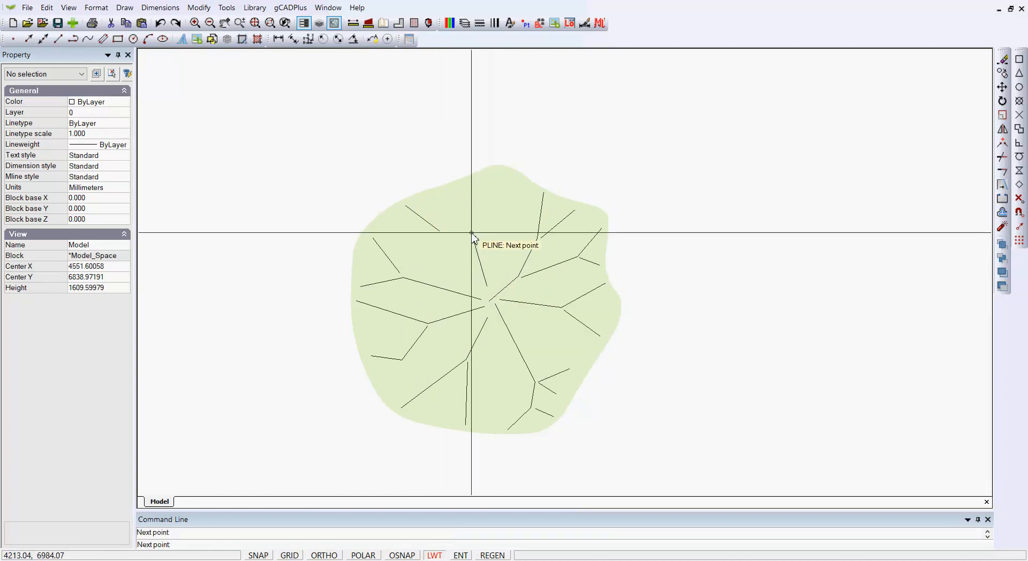
pyautogui.click(443, 194)
pyautogui.rightClick(481, 207)
pyautogui.click(488, 204)
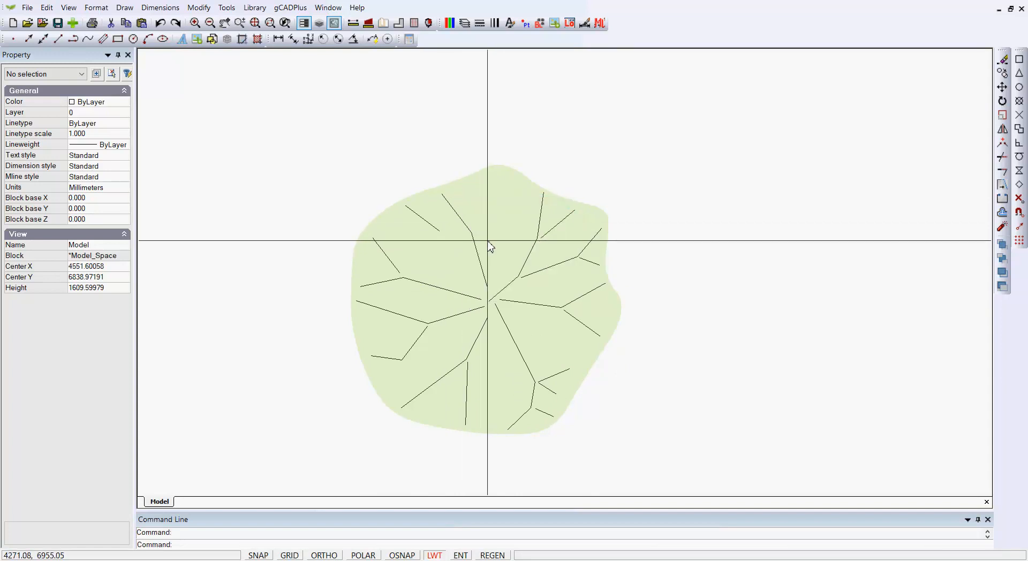
# Step: Draw a short vein stroke reaching the leaf's top edge
pyautogui.rightClick(487, 200)
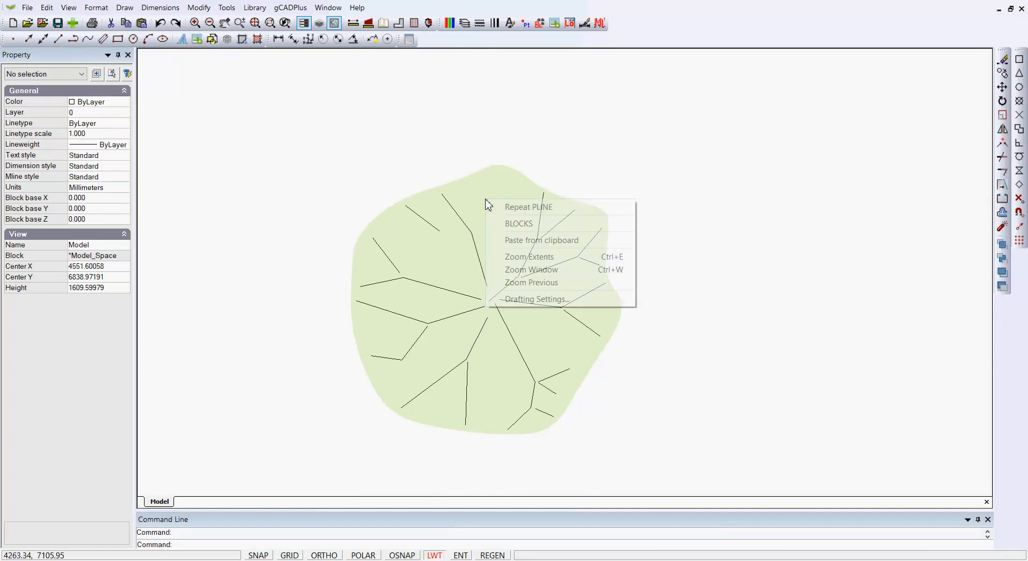
pyautogui.click(489, 204)
pyautogui.click(475, 224)
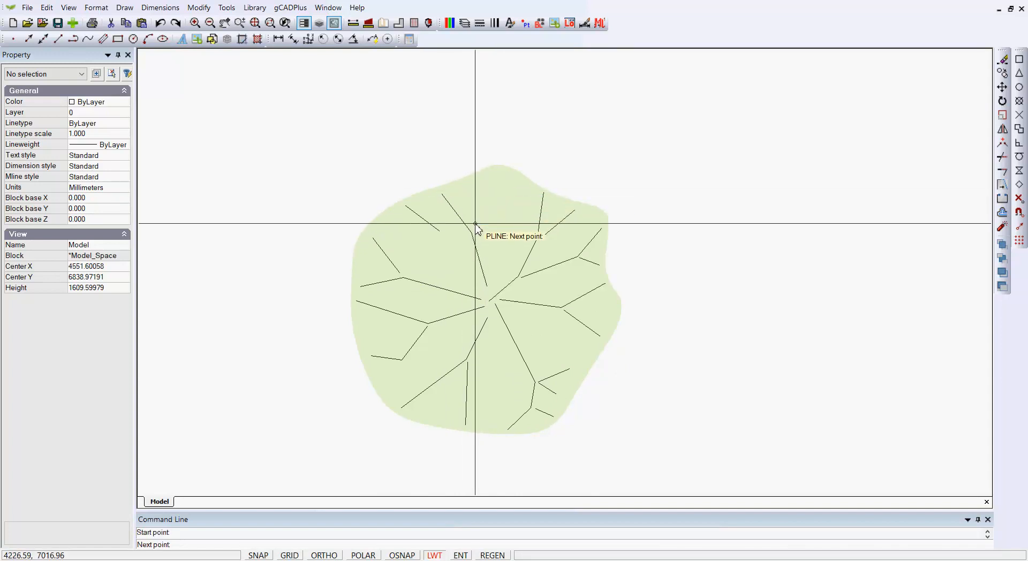
pyautogui.click(482, 183)
pyautogui.rightClick(483, 183)
pyautogui.click(495, 192)
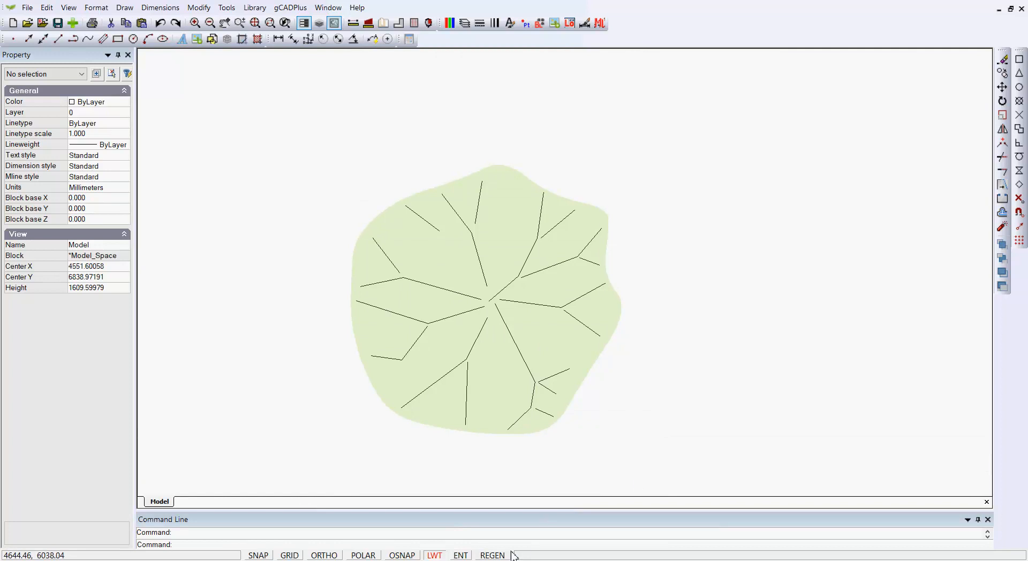
# Step: Select all vein lines, excluding the green fill, and colour them 44
pyautogui.moveTo(651, 463)
pyautogui.mouseDown()
pyautogui.moveTo(355, 202)
pyautogui.moveTo(317, 147)
pyautogui.mouseUp()
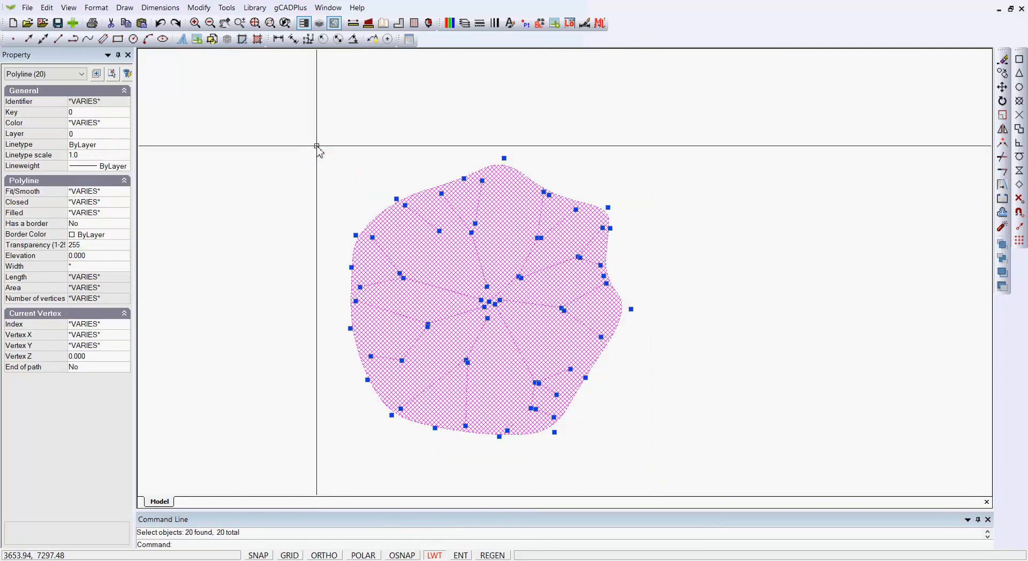
pyautogui.keyDown('shift'); pyautogui.click(427, 207); pyautogui.keyUp('shift')
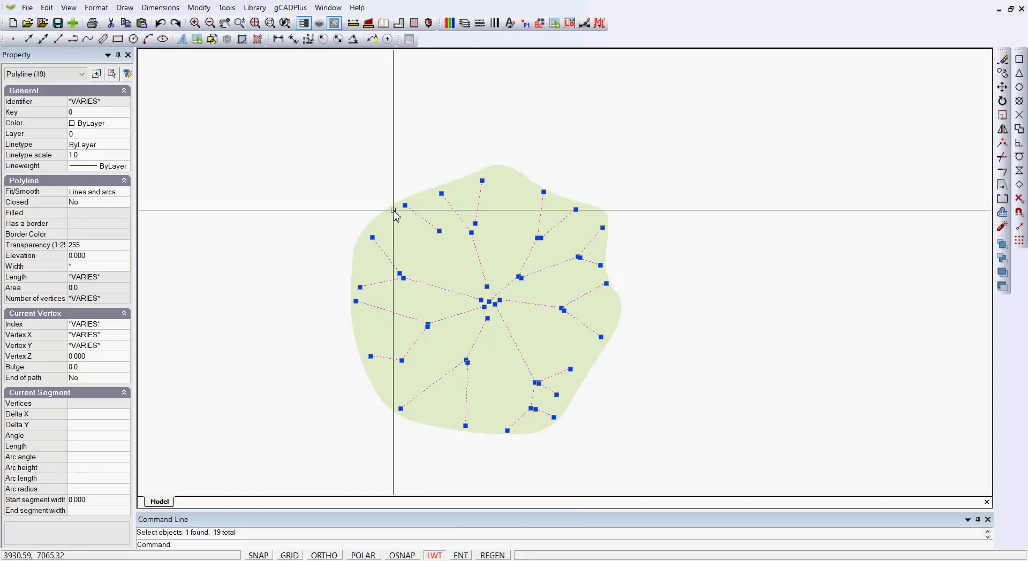
pyautogui.click(125, 128)
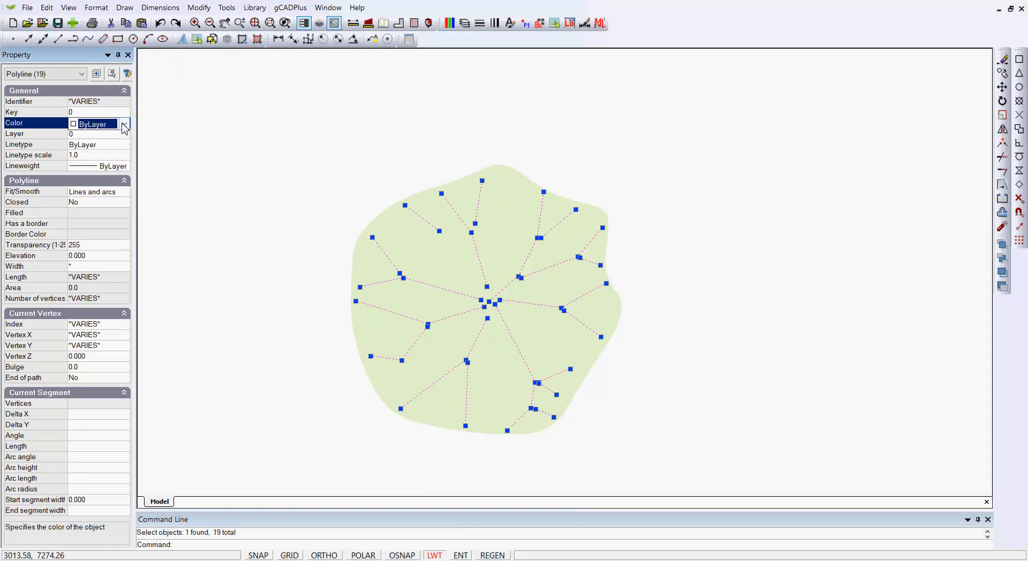
pyautogui.click(127, 126)
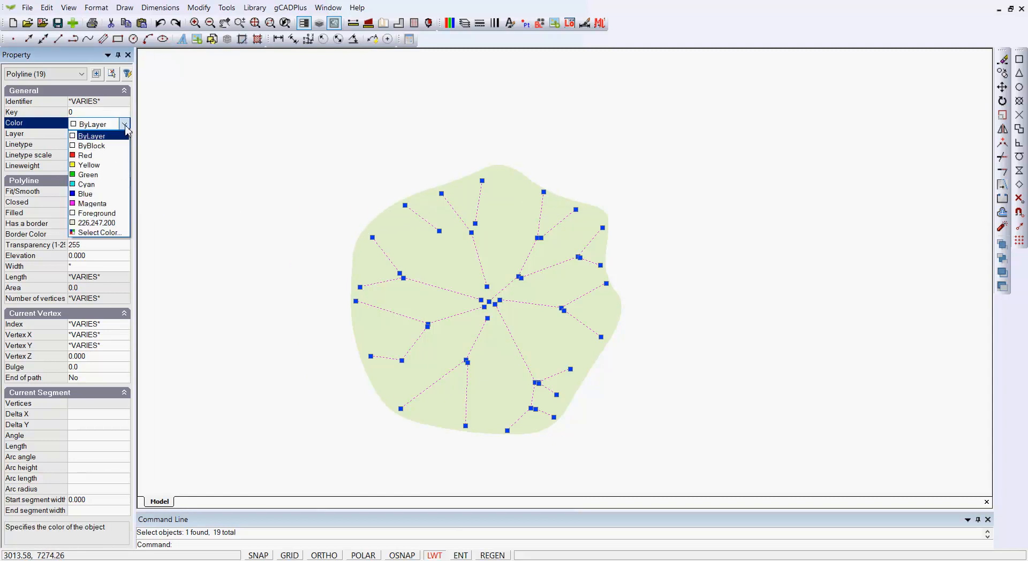
pyautogui.click(107, 234)
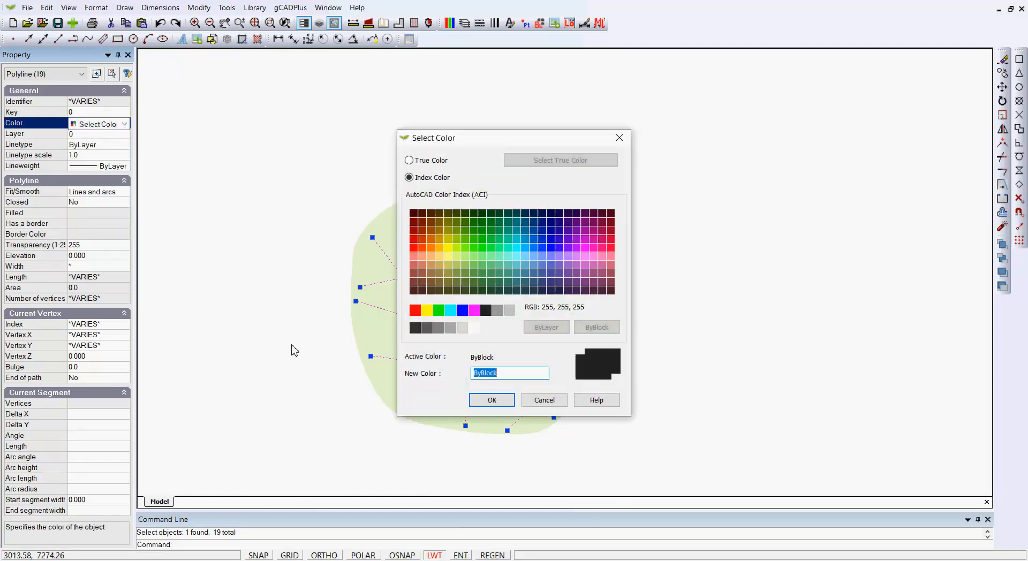
pyautogui.click(440, 230)
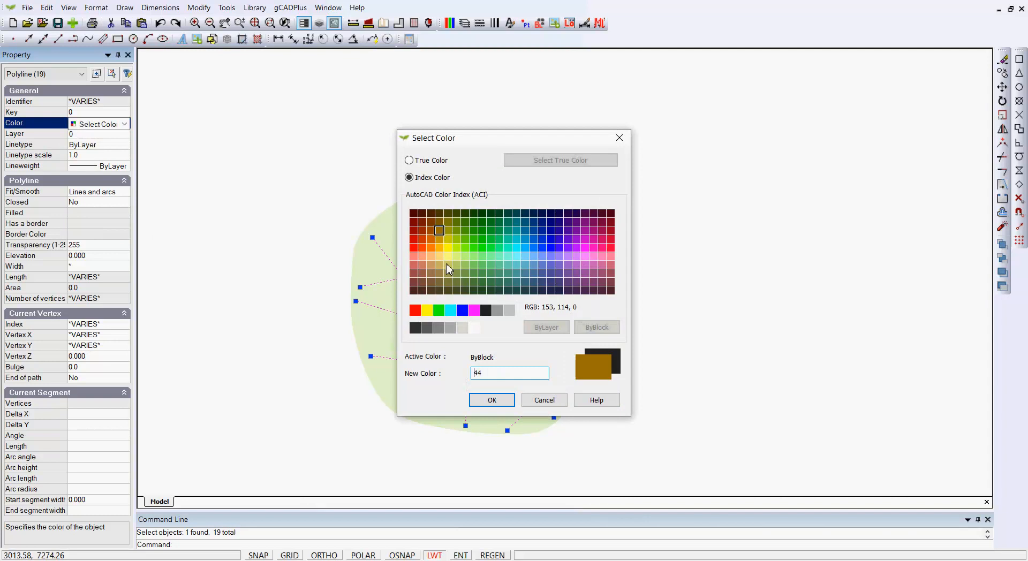
pyautogui.click(492, 400)
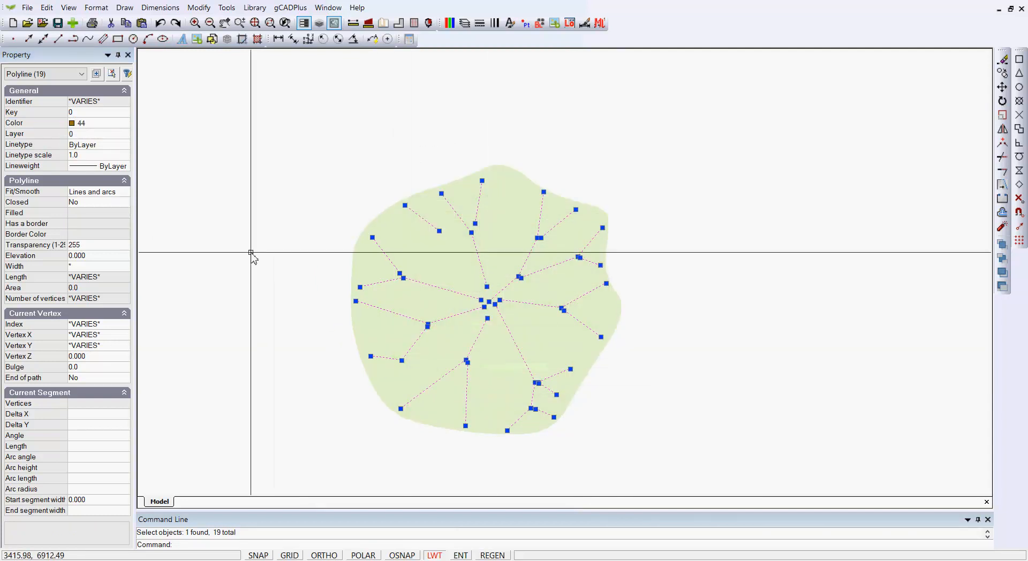
# Step: Set the veins' lineweight to 0.30 mm and unselect all
pyautogui.click(127, 169)
pyautogui.click(125, 166)
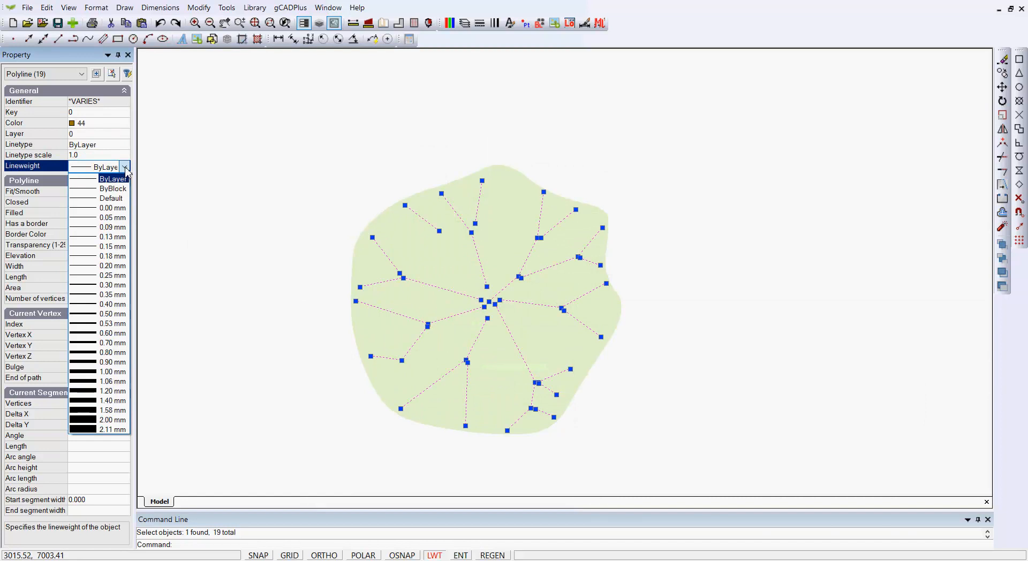
pyautogui.click(91, 285)
pyautogui.rightClick(290, 194)
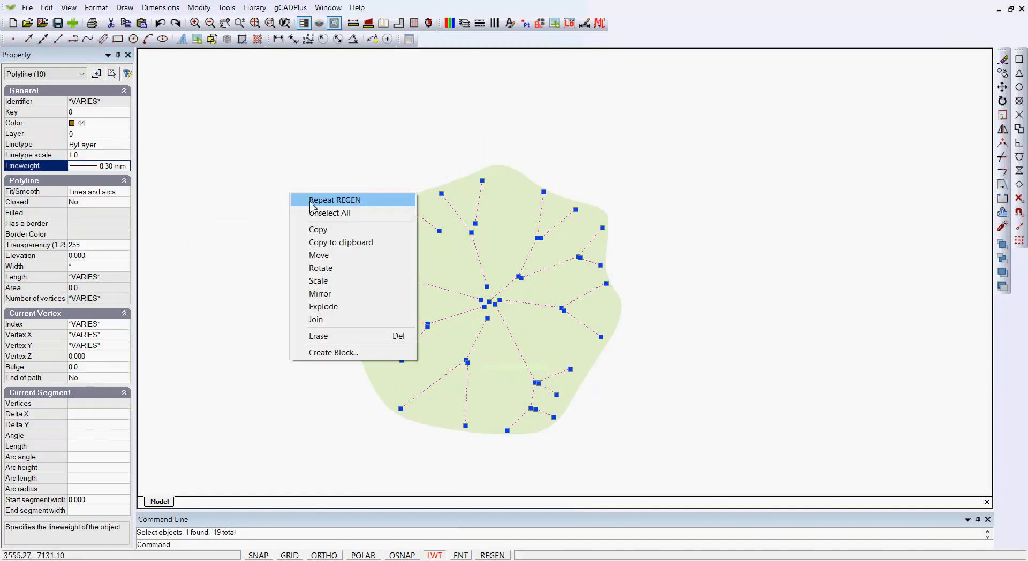
pyautogui.click(315, 214)
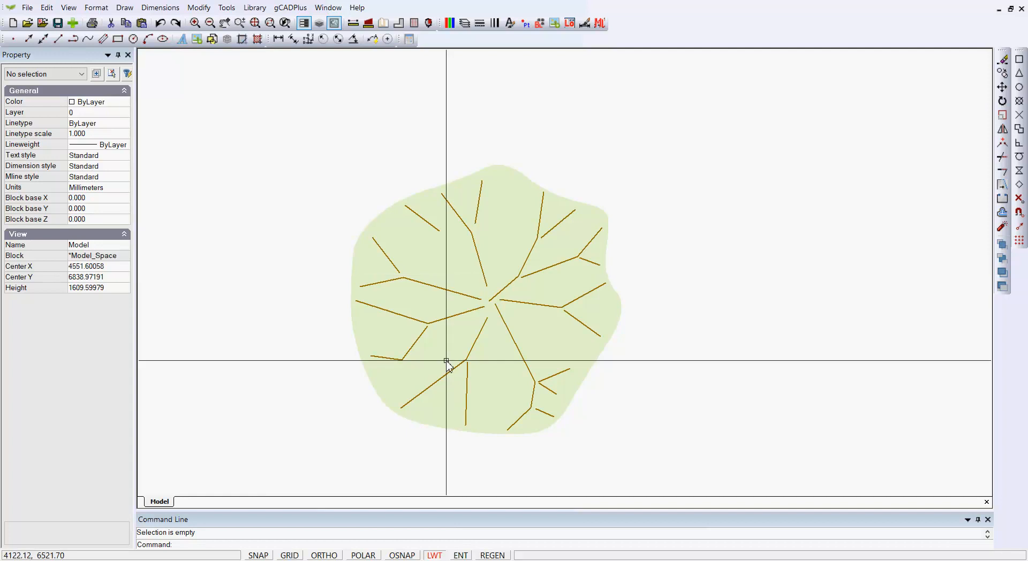
# Step: Recolour the two lower-left and two upper vein strokes to colour 42
pyautogui.click(334, 292)
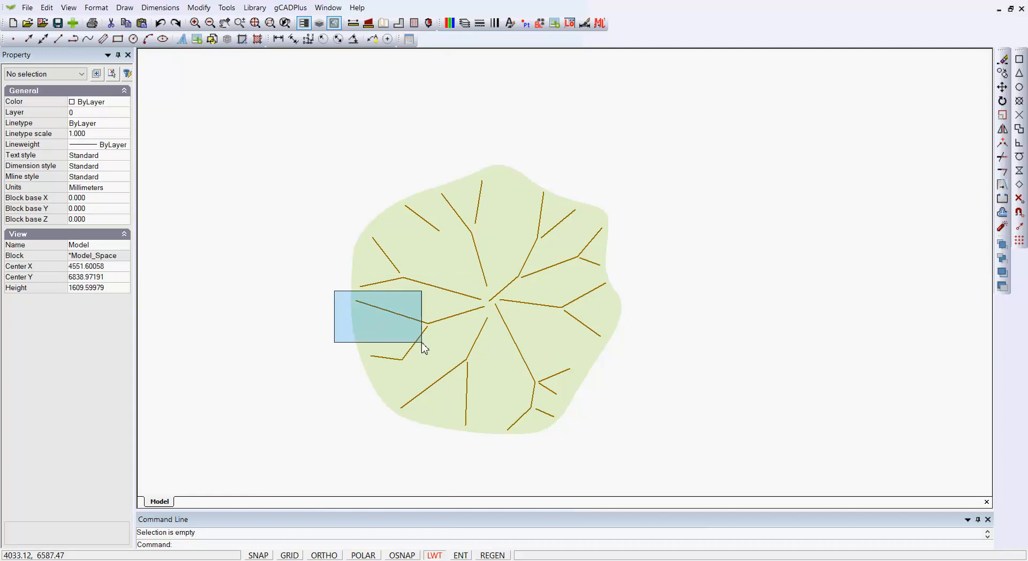
pyautogui.click(491, 368)
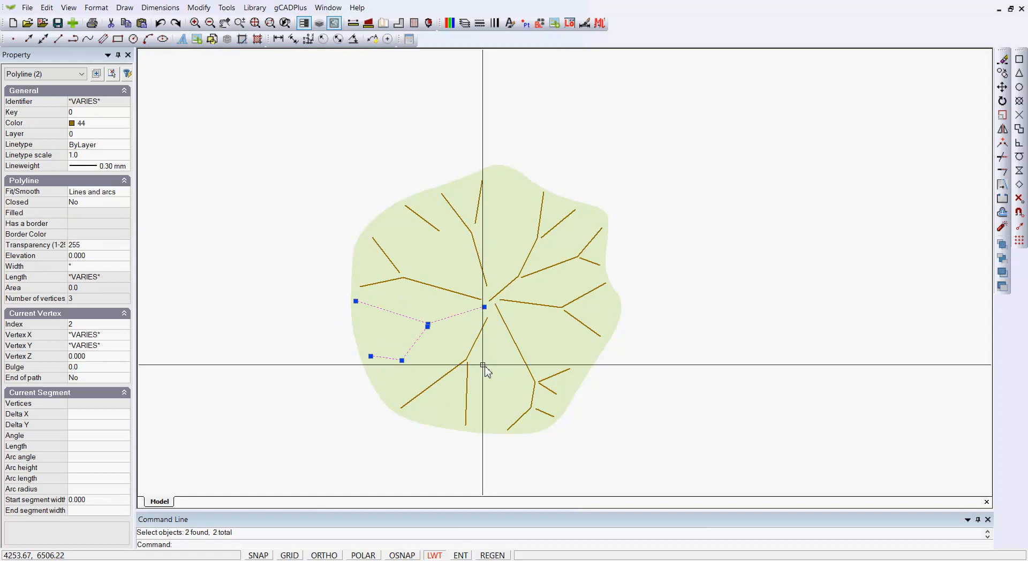
pyautogui.click(485, 271)
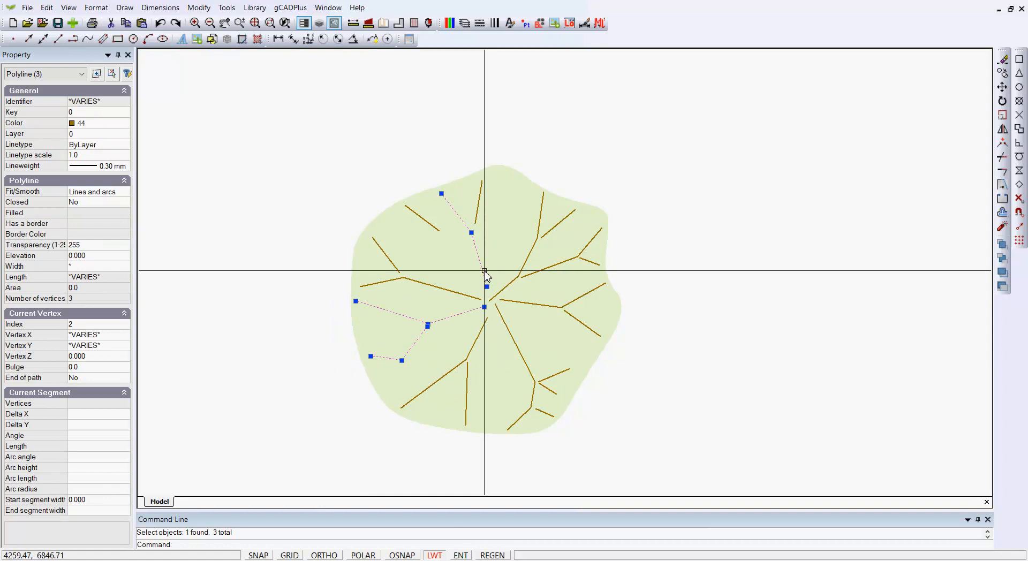
pyautogui.click(478, 213)
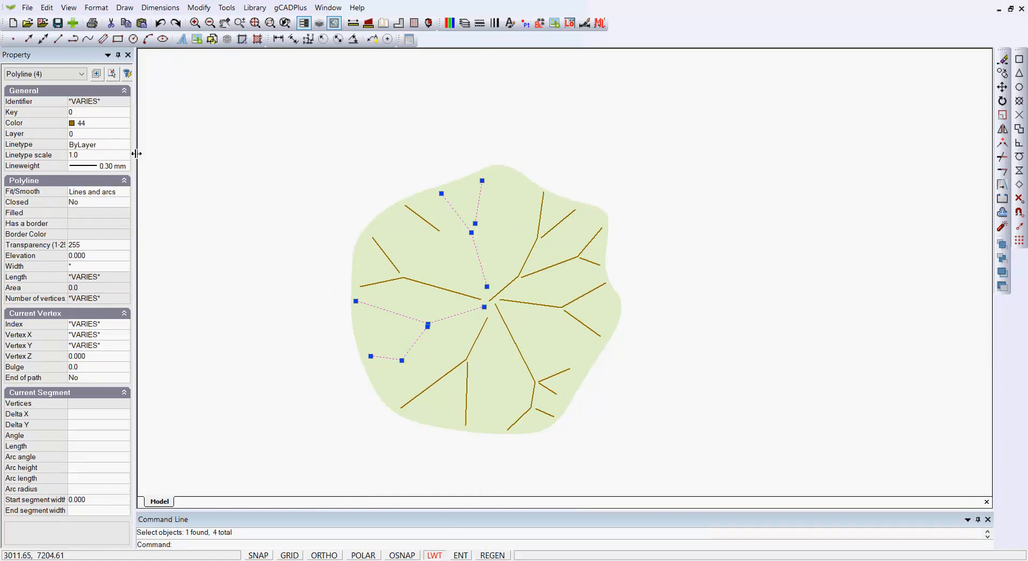
pyautogui.click(124, 125)
pyautogui.click(124, 124)
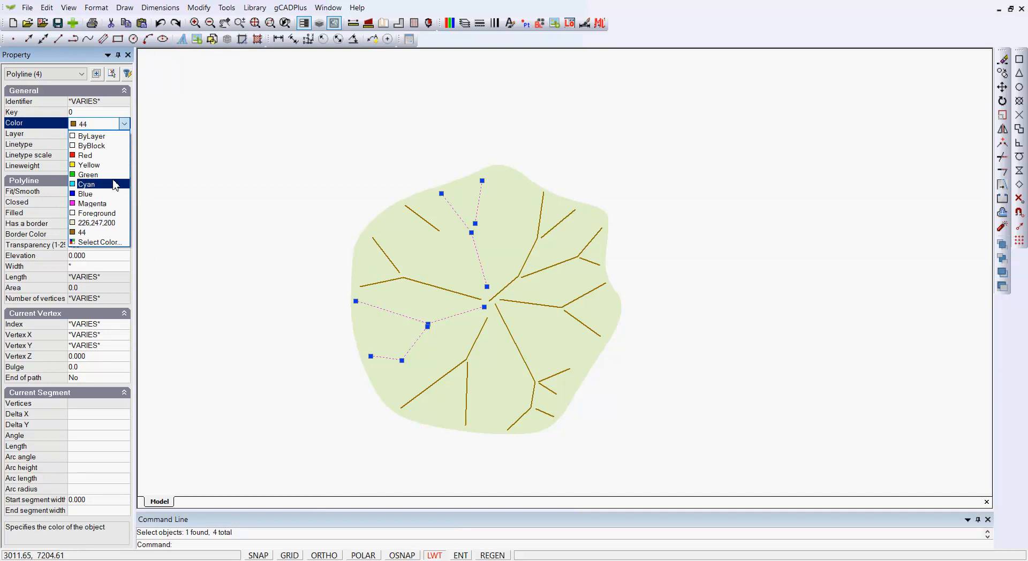
pyautogui.click(121, 245)
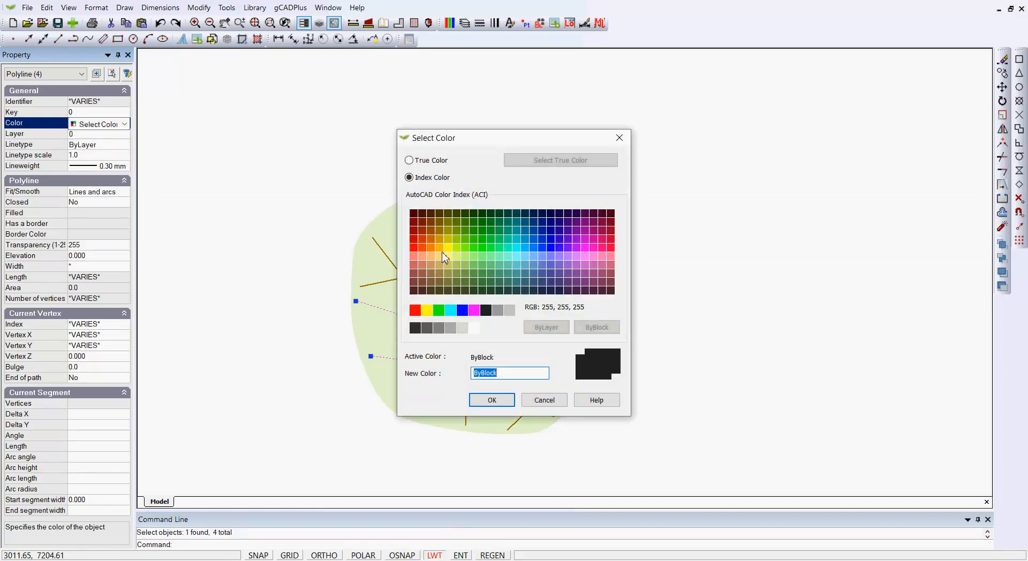
pyautogui.click(440, 241)
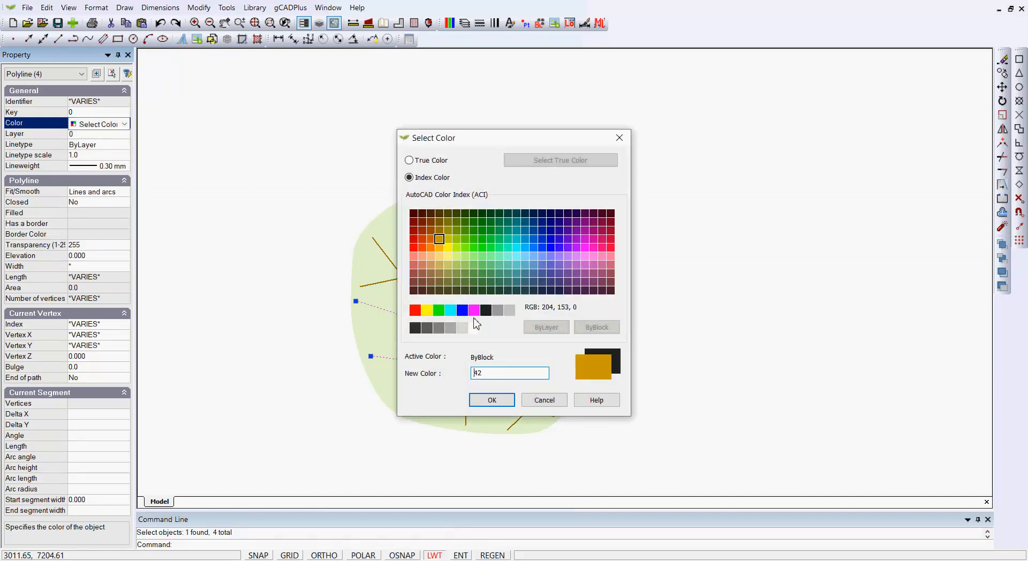
pyautogui.click(492, 403)
pyautogui.press('Escape')
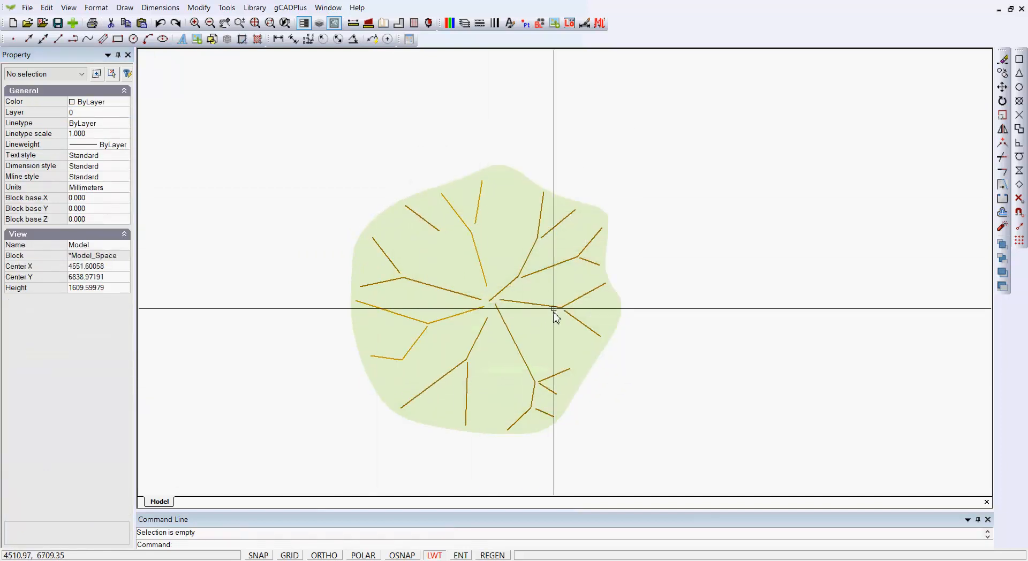
# Step: Recolour three right-side vein lines to yellow ACI colour 52, then deselect them
pyautogui.click(547, 269)
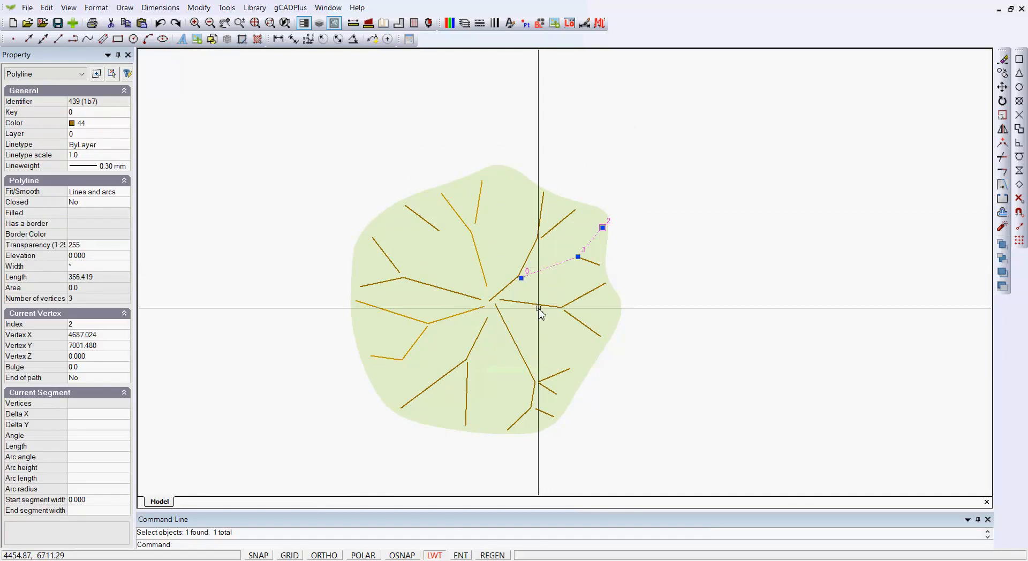
pyautogui.click(540, 307)
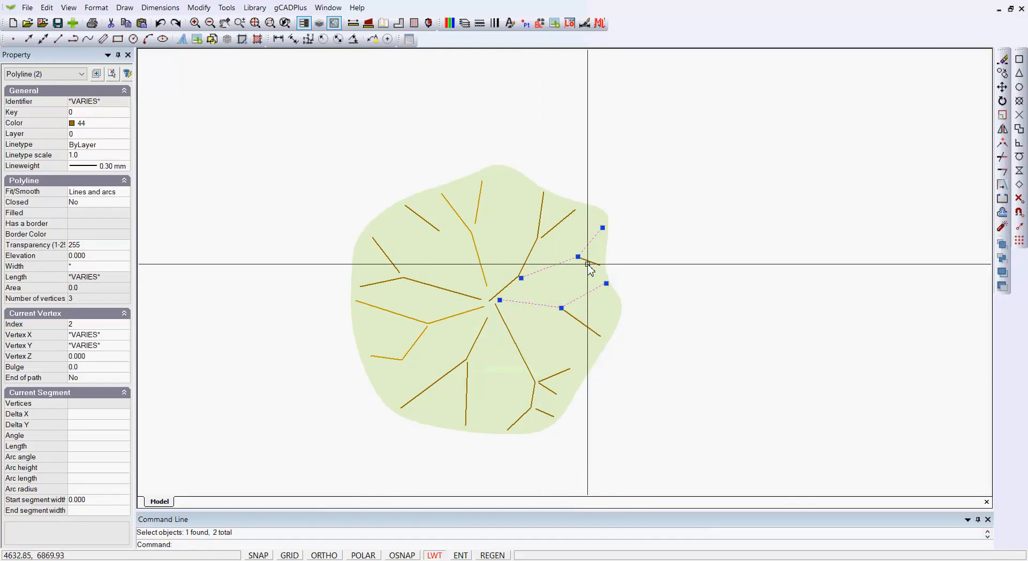
pyautogui.click(589, 263)
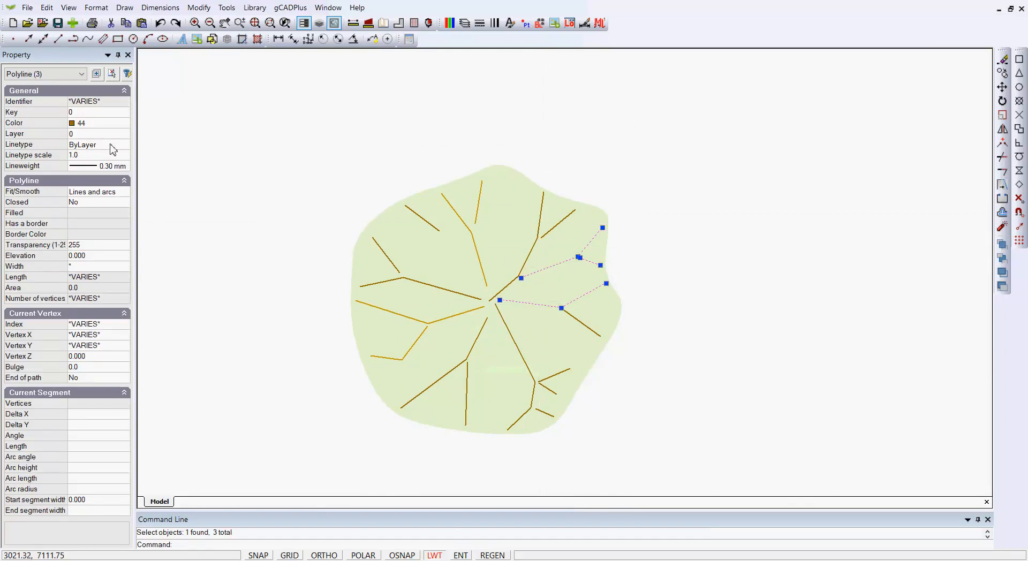
pyautogui.click(119, 123)
pyautogui.click(125, 123)
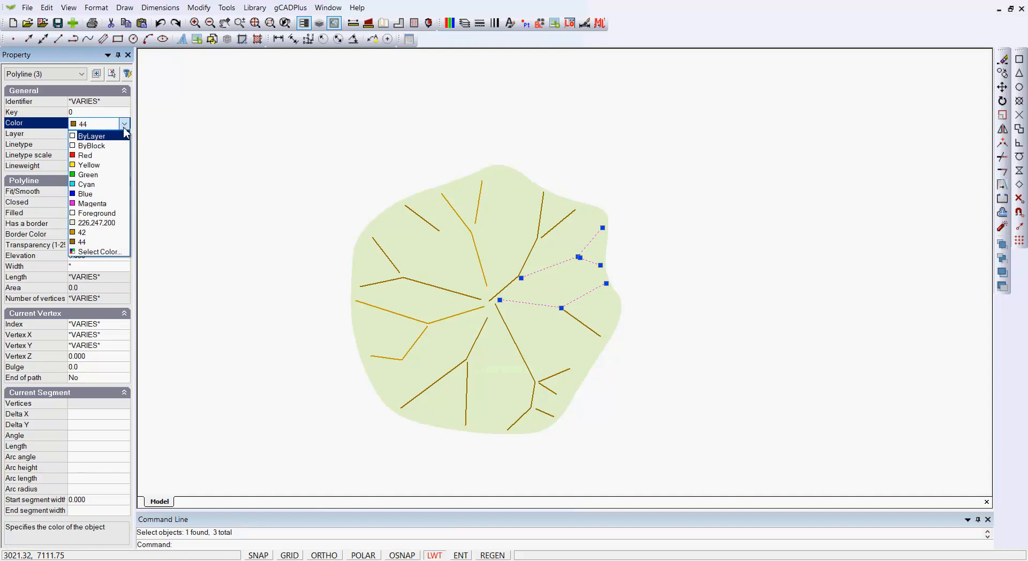
pyautogui.click(104, 248)
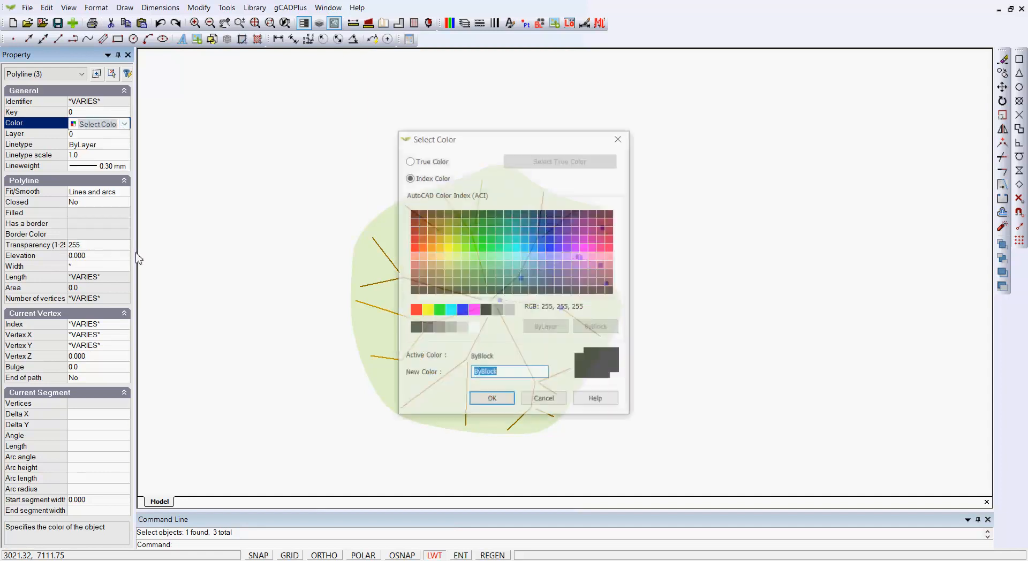
pyautogui.click(447, 239)
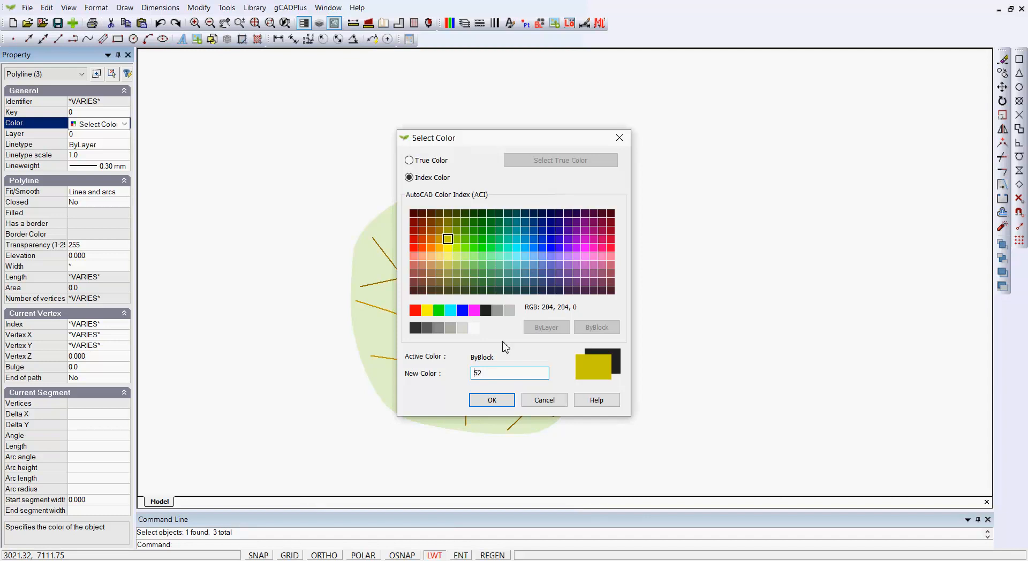
pyautogui.click(492, 400)
pyautogui.press('Escape')
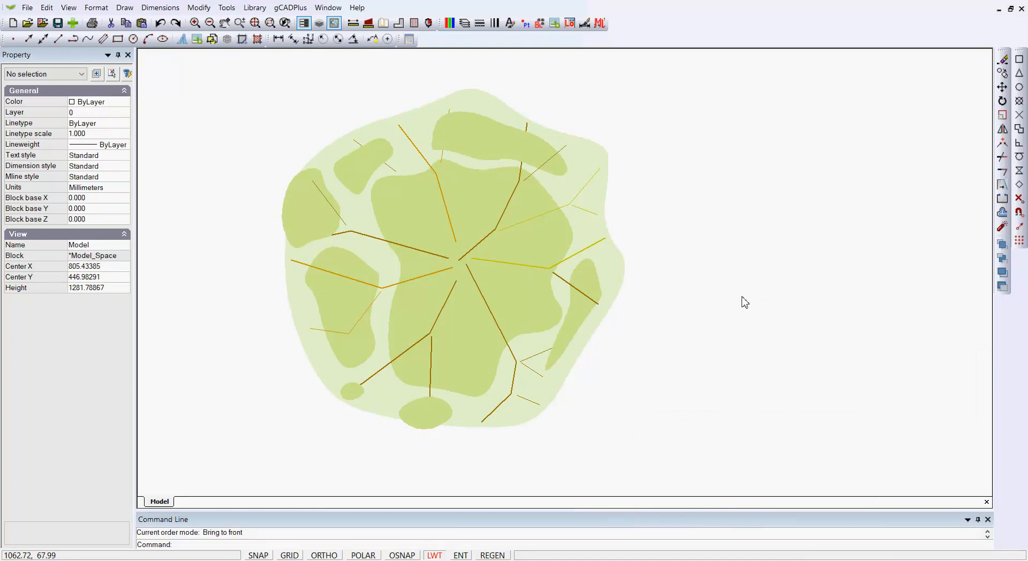
# Step: Check the upper, central and small upper-left green blobs by selecting each in turn
pyautogui.click(485, 145)
pyautogui.press('Escape')
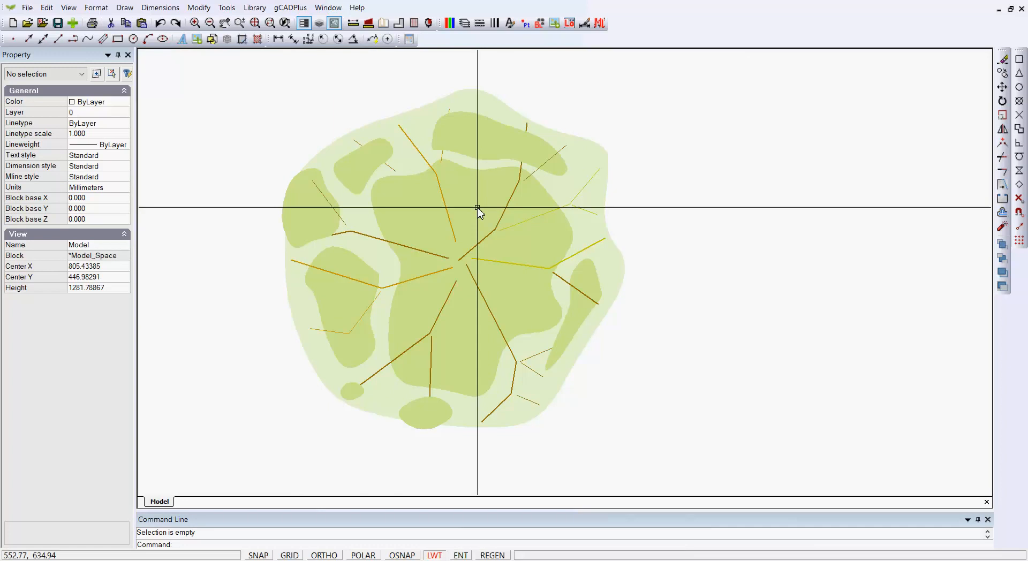
pyautogui.click(478, 210)
pyautogui.press('Escape')
pyautogui.click(363, 175)
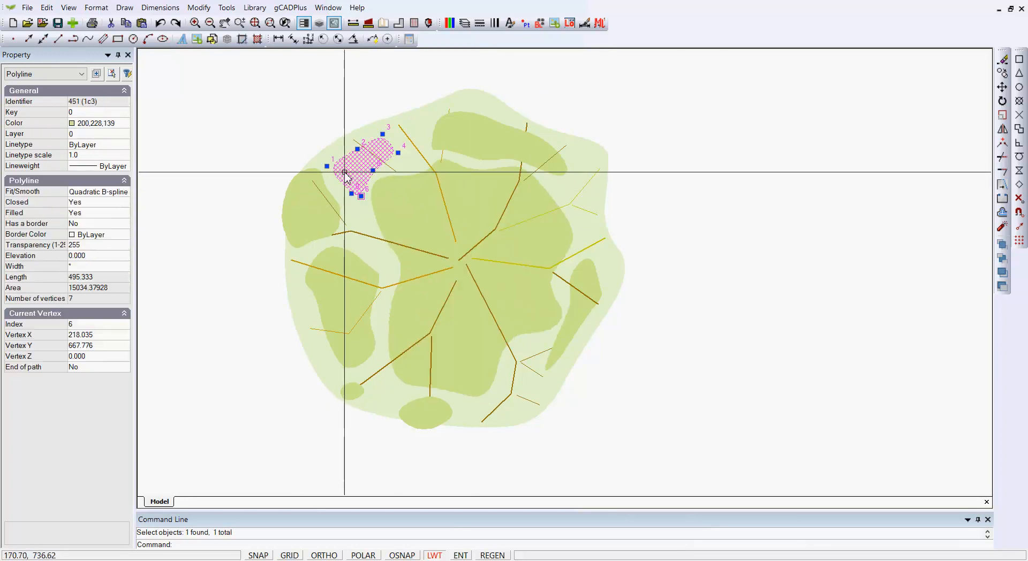
pyautogui.press('Escape')
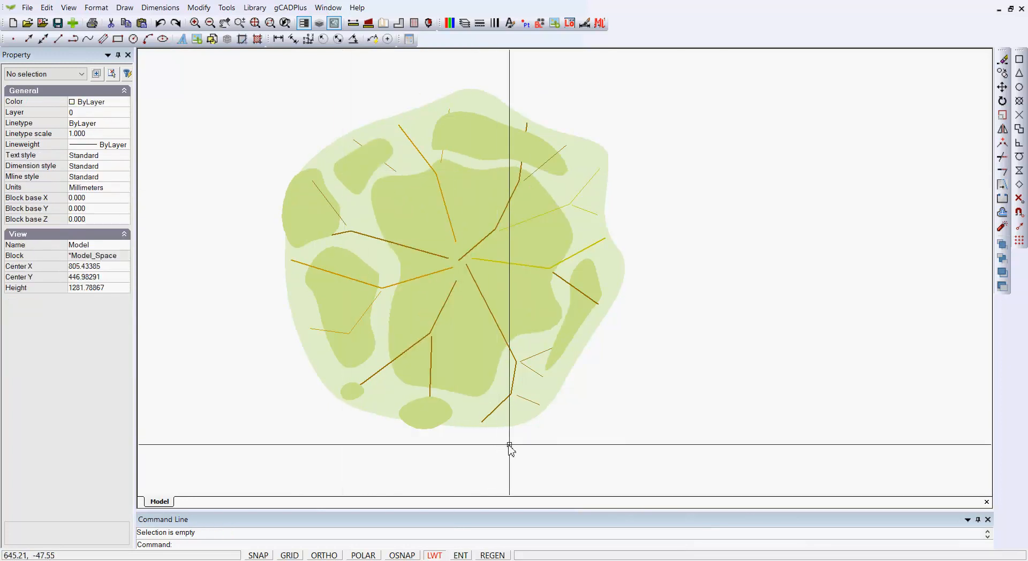
# Step: Draw a closed six-point polyline blob near the leaf's lower edge
pyautogui.rightClick(696, 294)
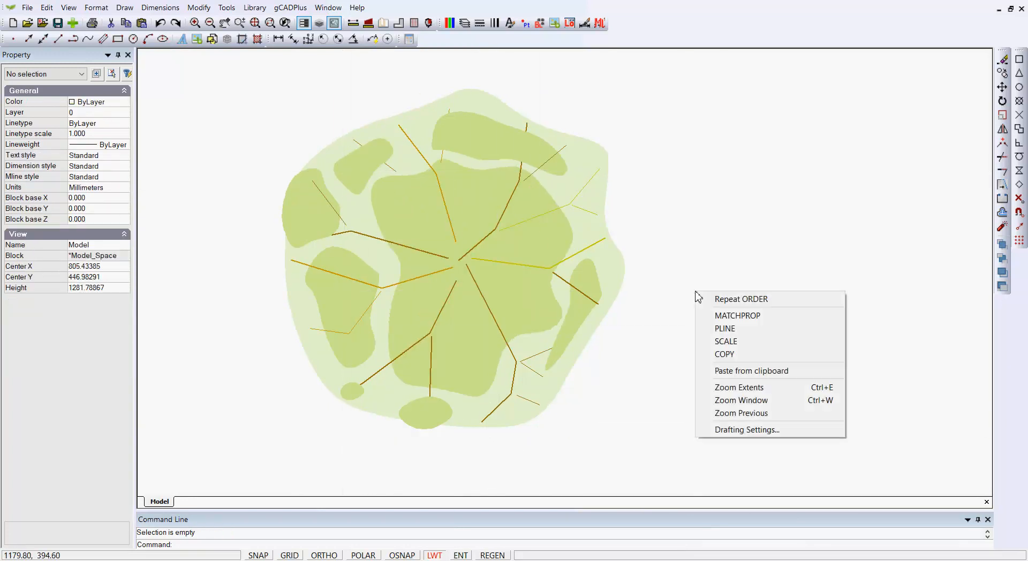
pyautogui.click(727, 329)
pyautogui.click(564, 396)
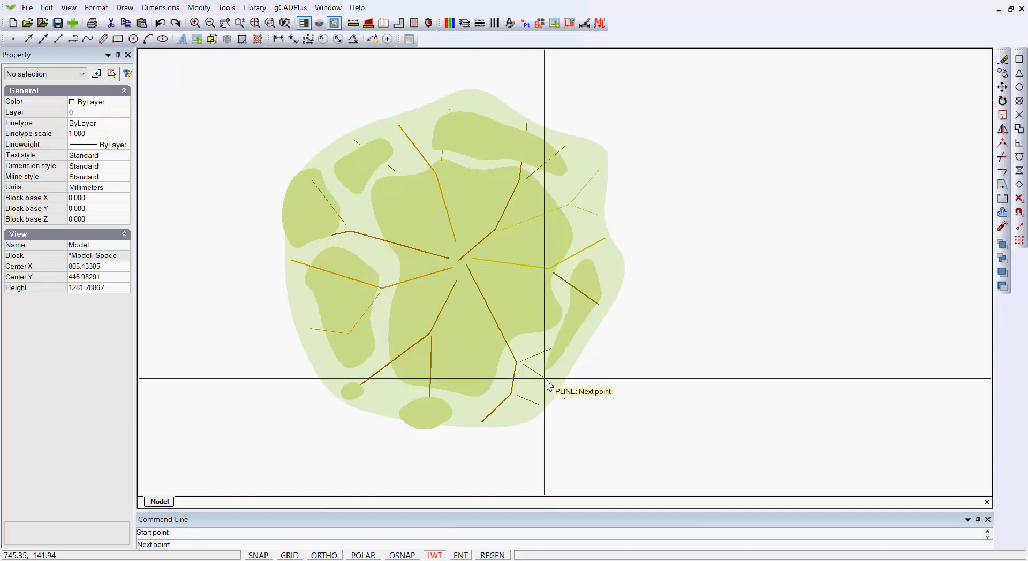
pyautogui.click(538, 378)
pyautogui.click(513, 384)
pyautogui.click(485, 405)
pyautogui.click(490, 432)
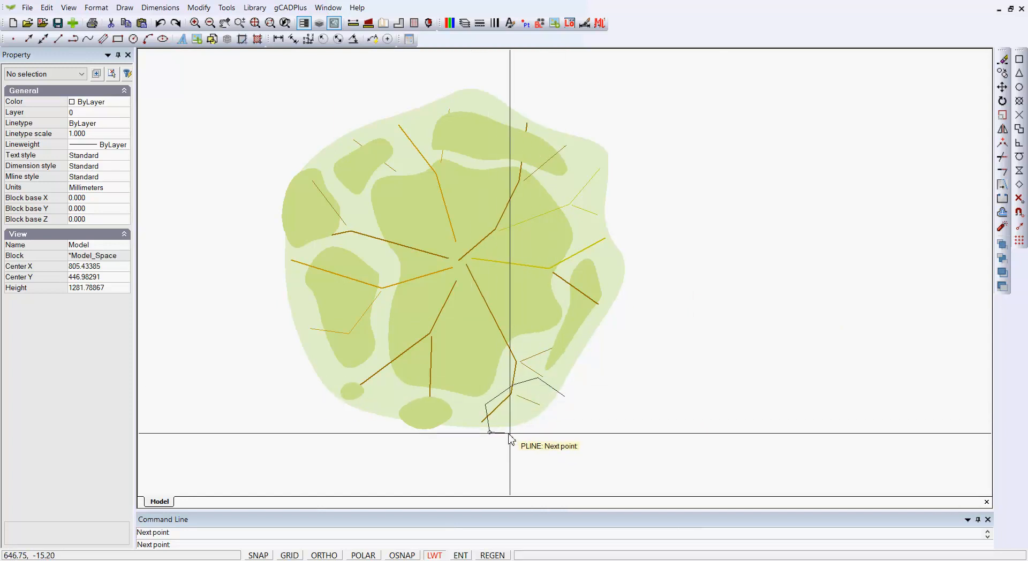
pyautogui.click(547, 423)
pyautogui.rightClick(561, 408)
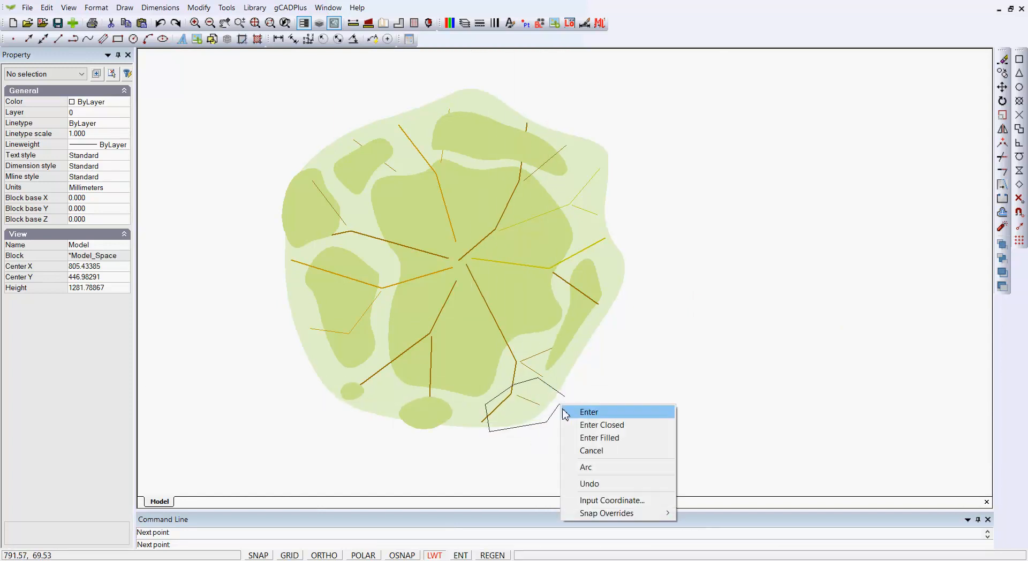
pyautogui.click(589, 424)
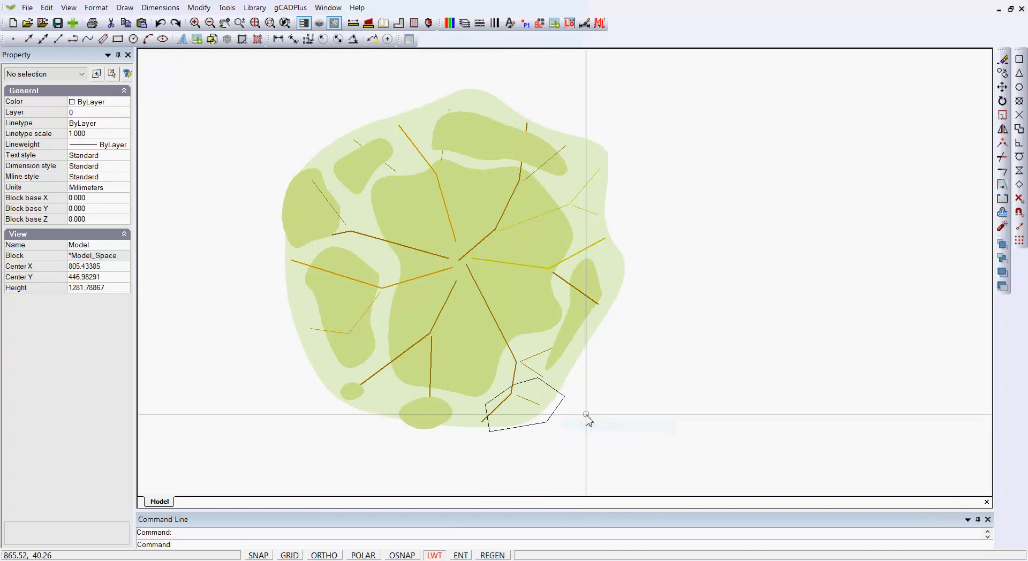
# Step: Copy the central foliage shape's green fill onto the new blob with Match Properties
pyautogui.click(199, 8)
pyautogui.click(230, 322)
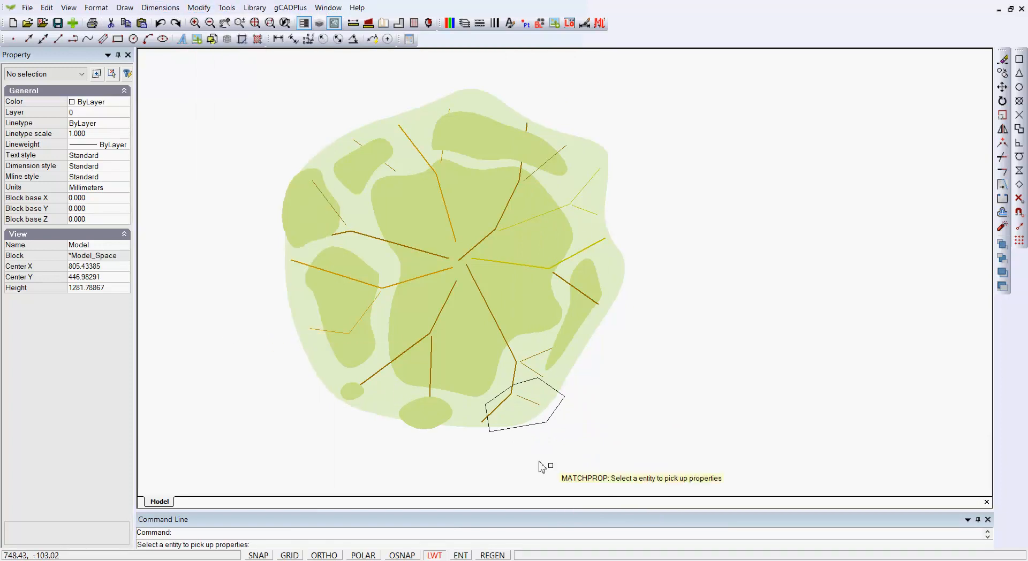
pyautogui.click(559, 323)
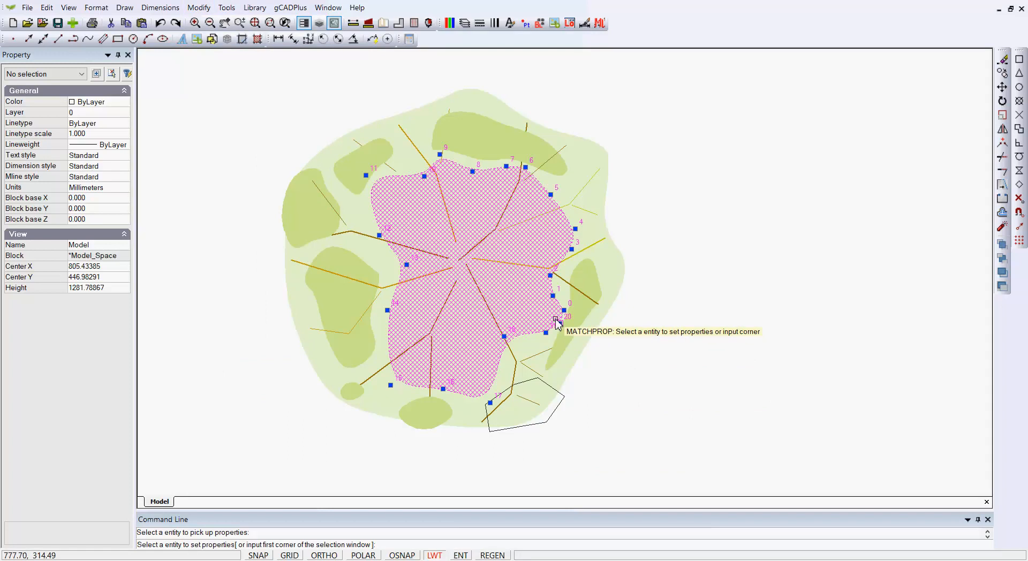
pyautogui.click(563, 410)
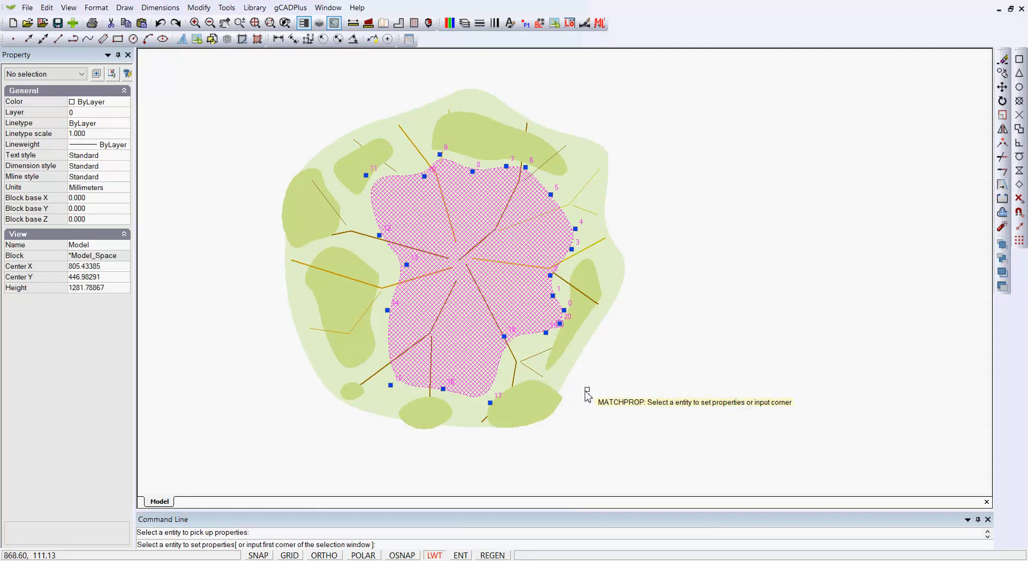
pyautogui.rightClick(613, 379)
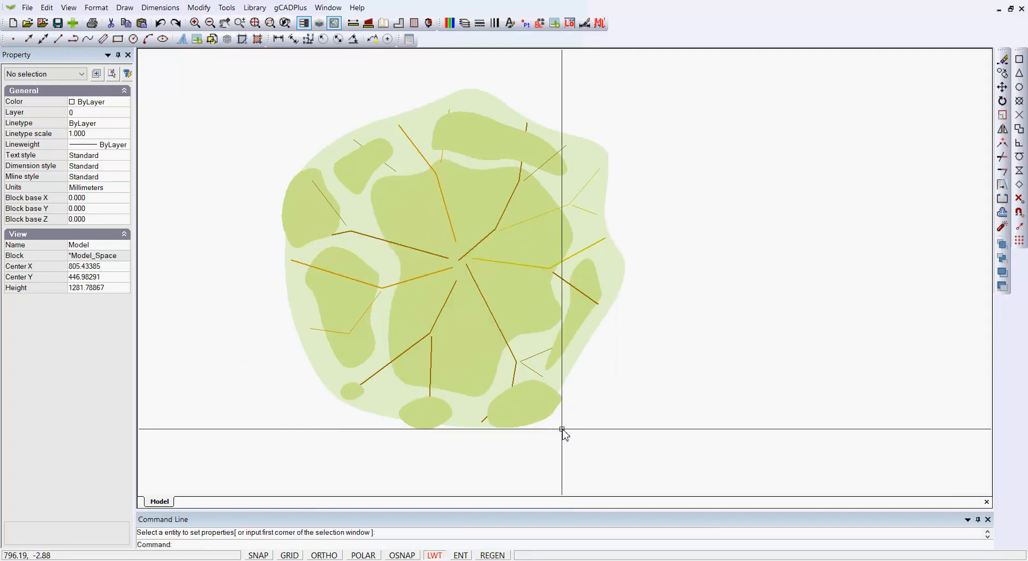
pyautogui.scroll(1, 557, 427)
pyautogui.click(461, 418)
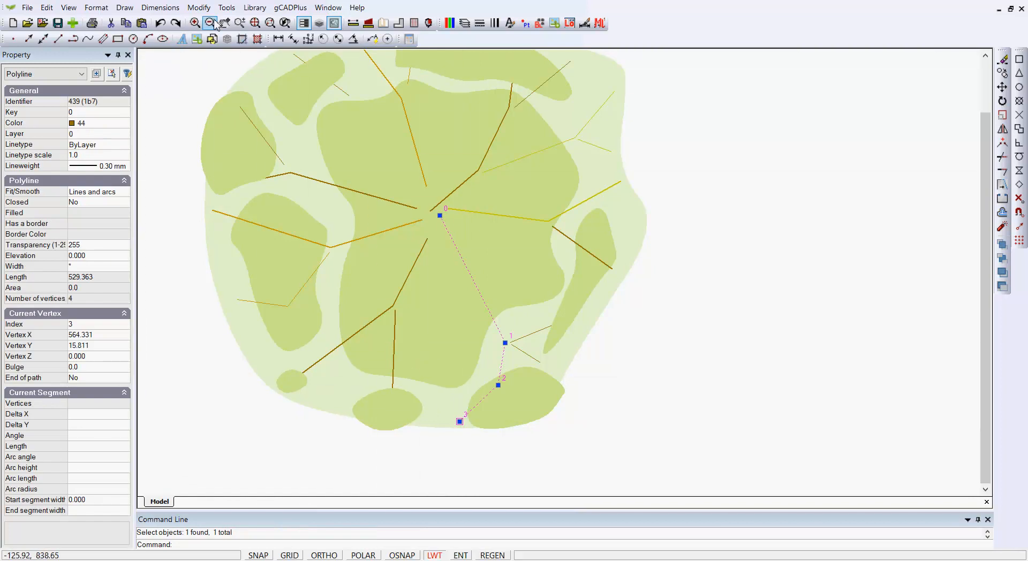
# Step: Bring the selected branch line to the front of the draw order, above the new blob
pyautogui.click(227, 8)
pyautogui.moveTo(329, 176)
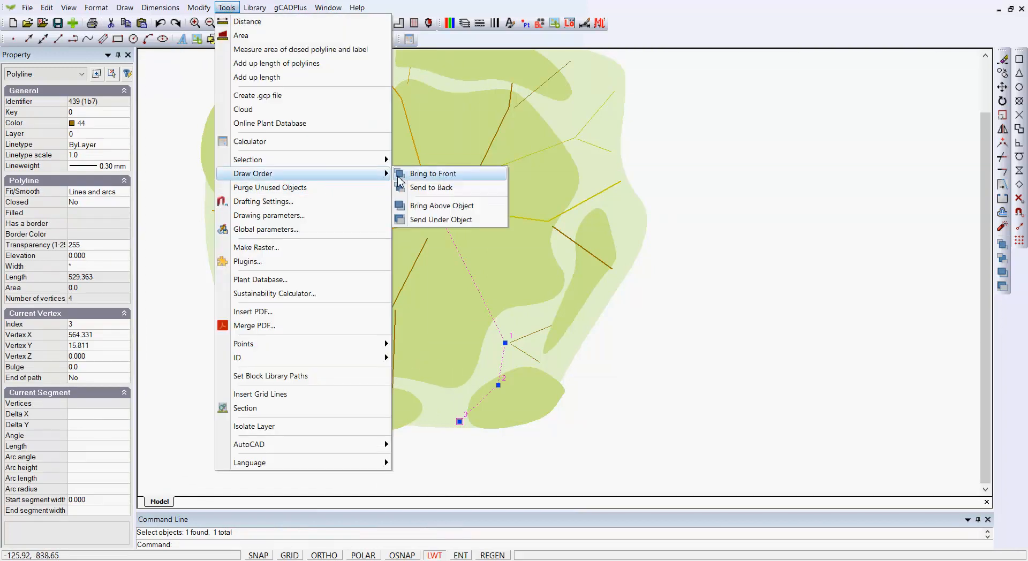
pyautogui.click(438, 174)
pyautogui.scroll(-2, 710, 247)
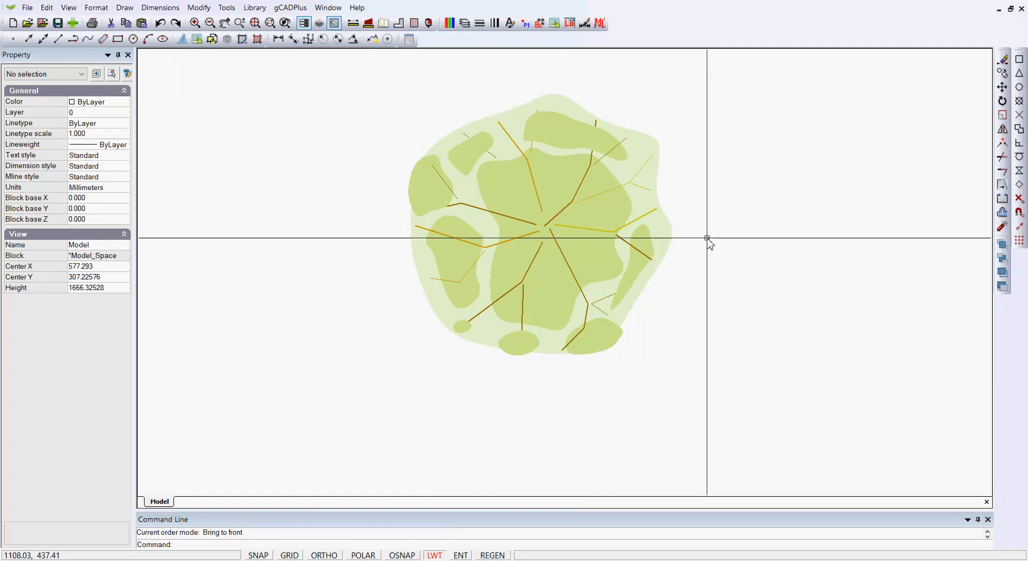
pyautogui.click(255, 7)
pyautogui.moveTo(272, 24)
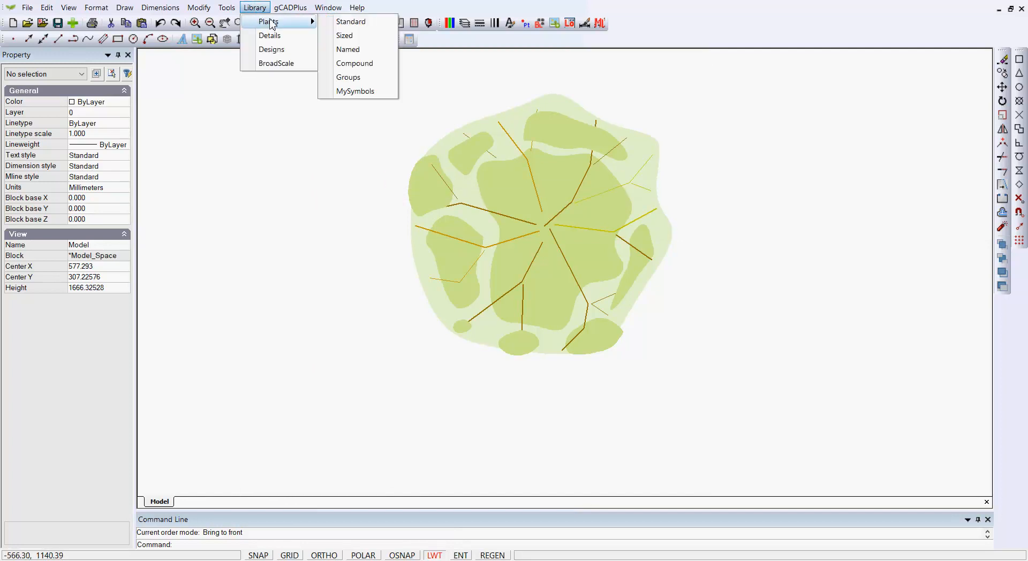
pyautogui.click(360, 92)
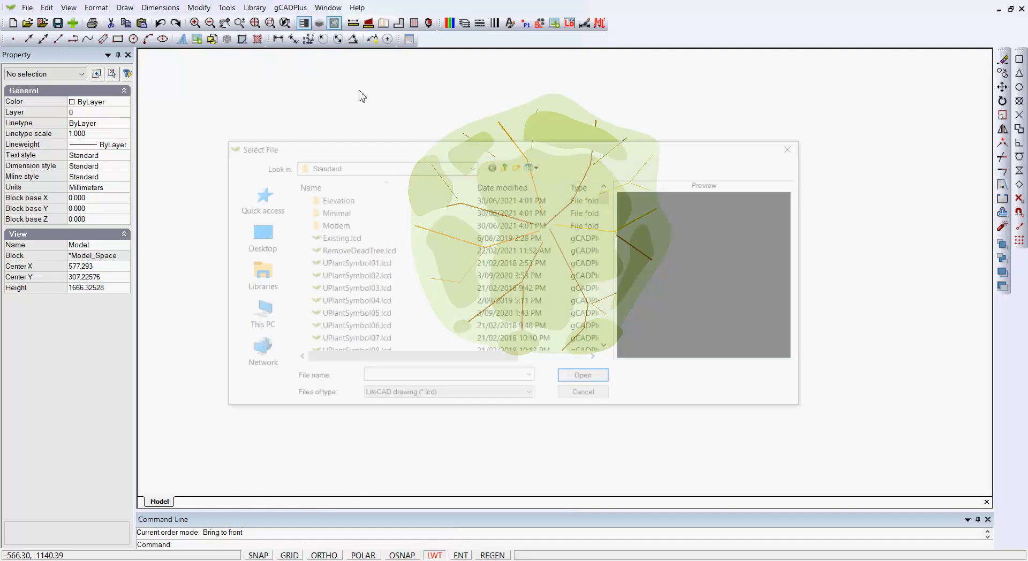
pyautogui.click(503, 167)
pyautogui.click(355, 228)
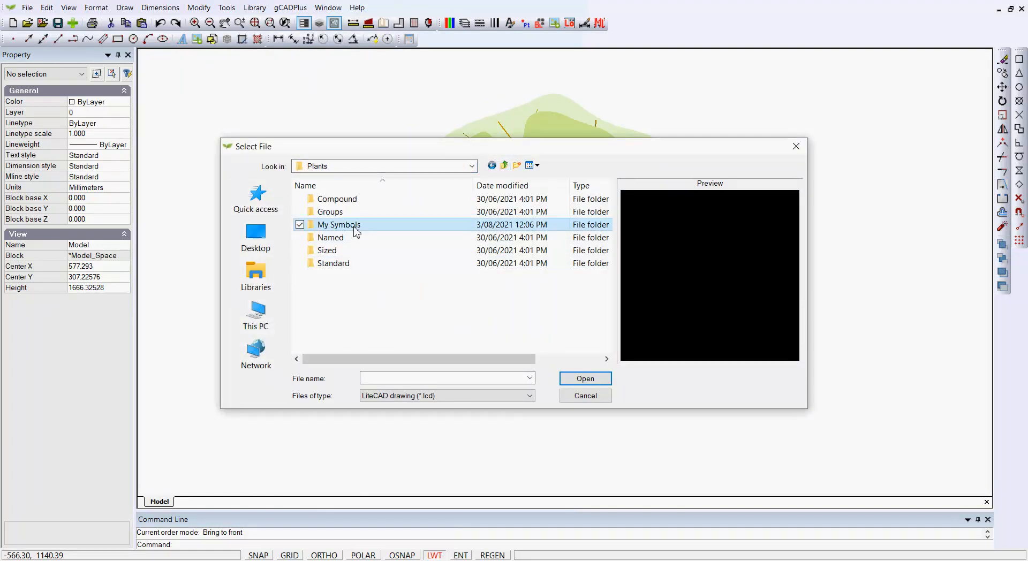
pyautogui.doubleClick(356, 229)
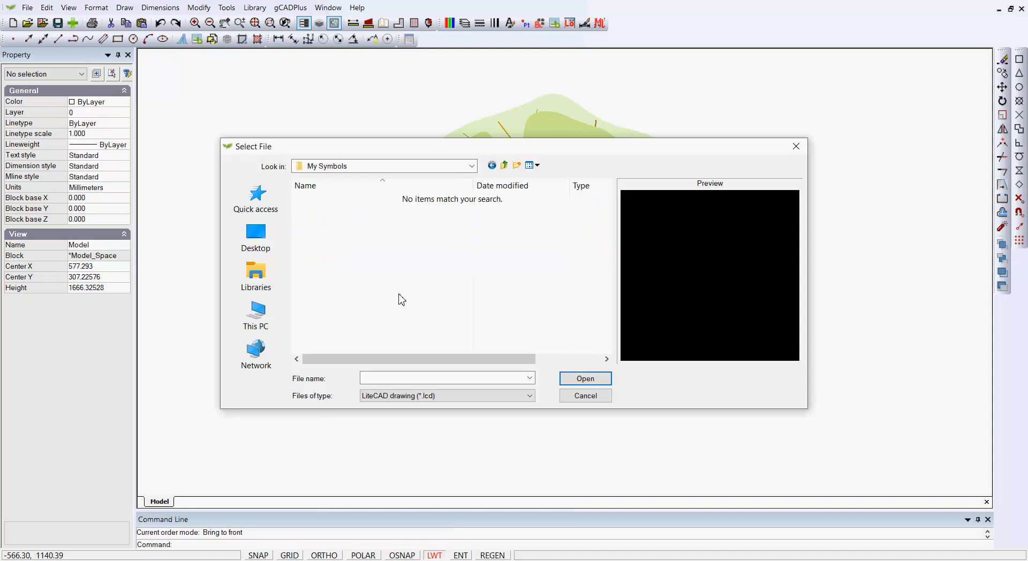
pyautogui.press('Escape')
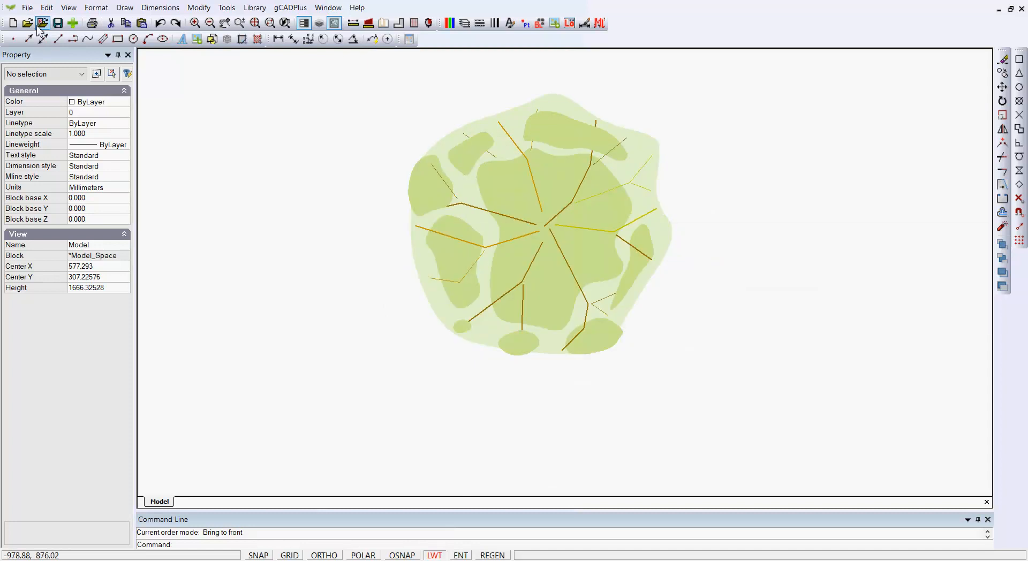
pyautogui.click(28, 9)
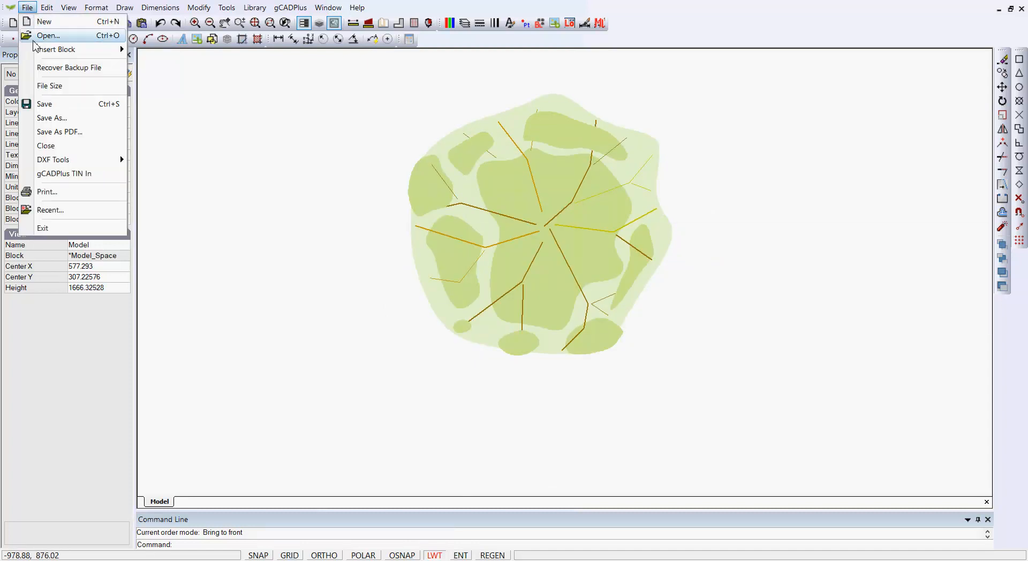
# Step: Save the drawing as MyNewSymbol01 in My Symbols, then window-select the whole tree
pyautogui.click(69, 118)
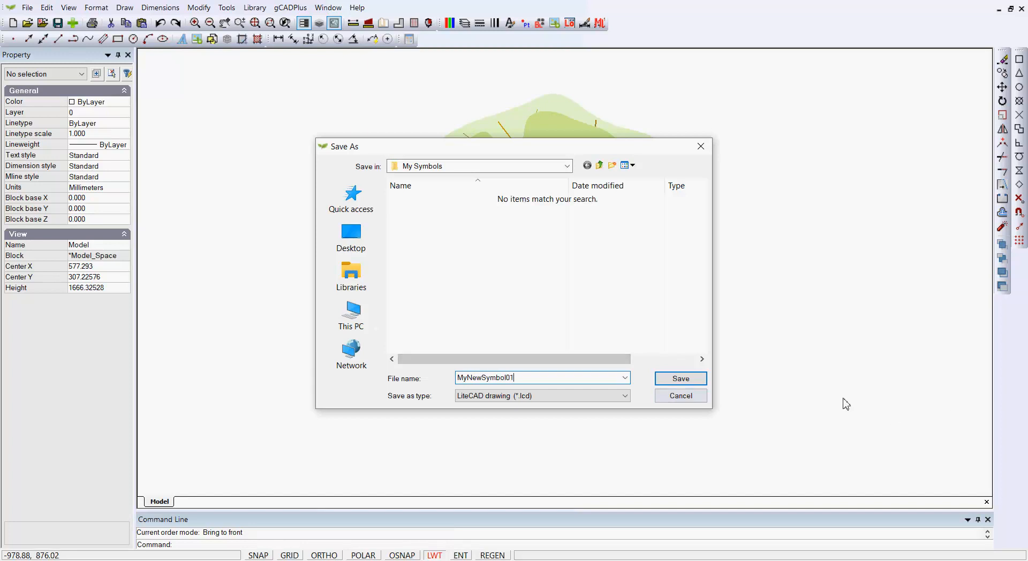
pyautogui.click(681, 381)
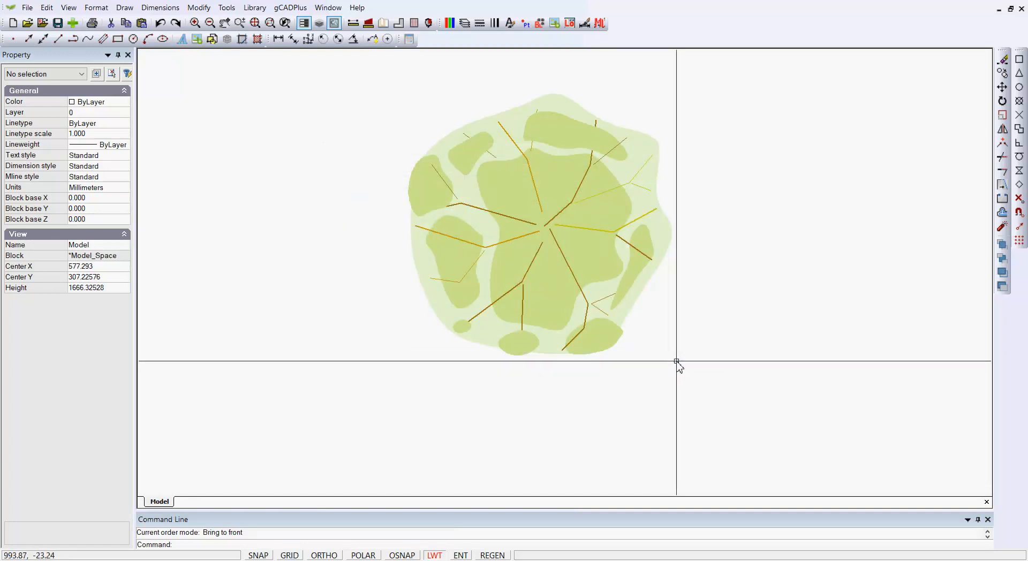
pyautogui.scroll(-1, 720, 350)
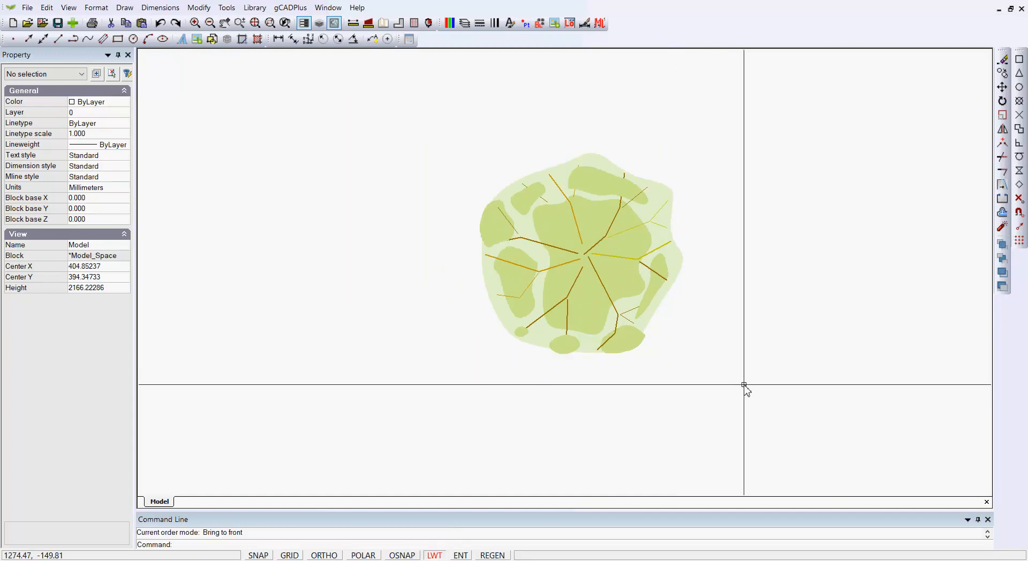
pyautogui.moveTo(742, 378); pyautogui.dragTo(439, 131)
# Step: Nudge the selected tree symbol to a new position with Move and deselect it
pyautogui.rightClick(429, 245)
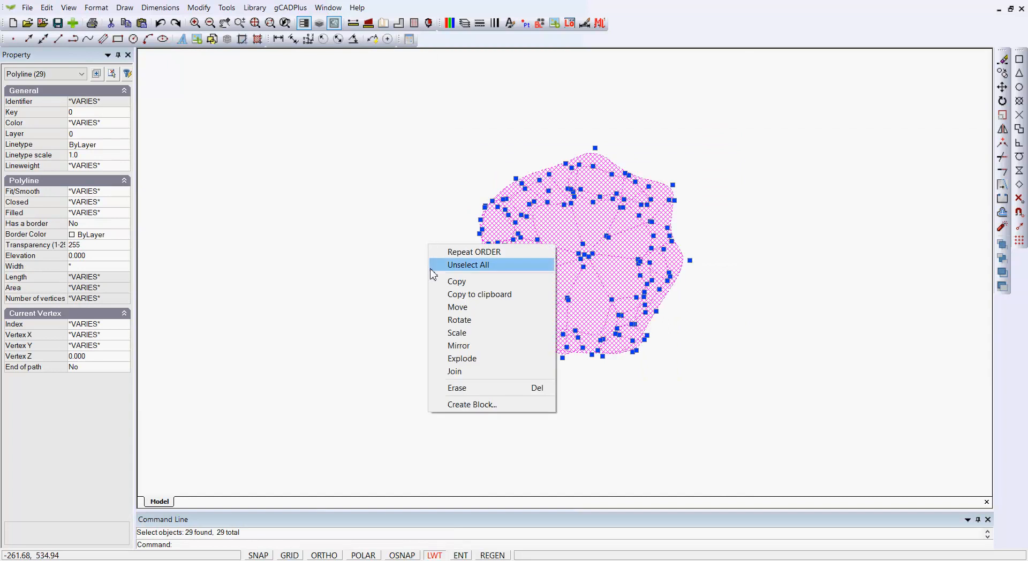
pyautogui.click(468, 307)
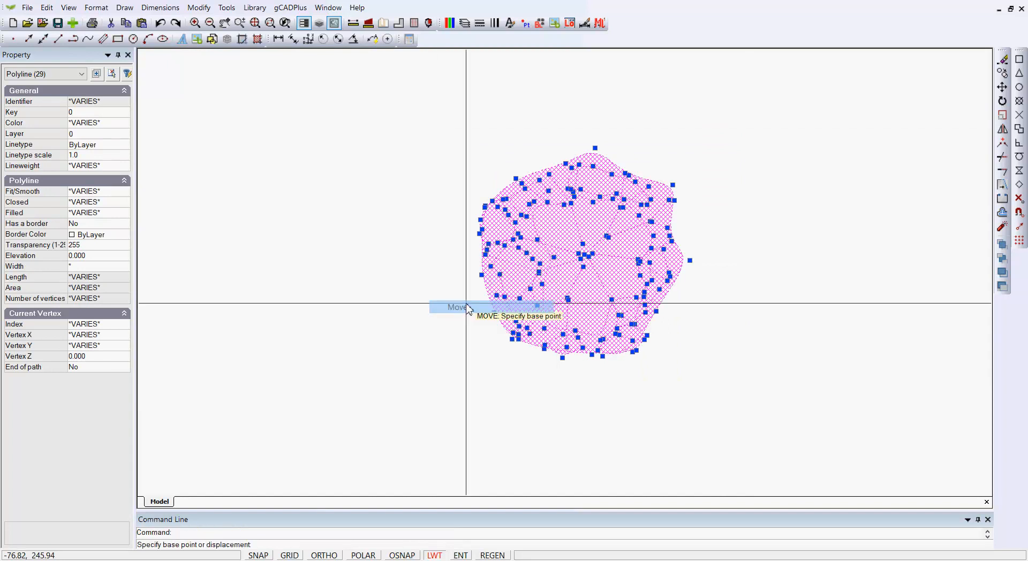
pyautogui.click(585, 256)
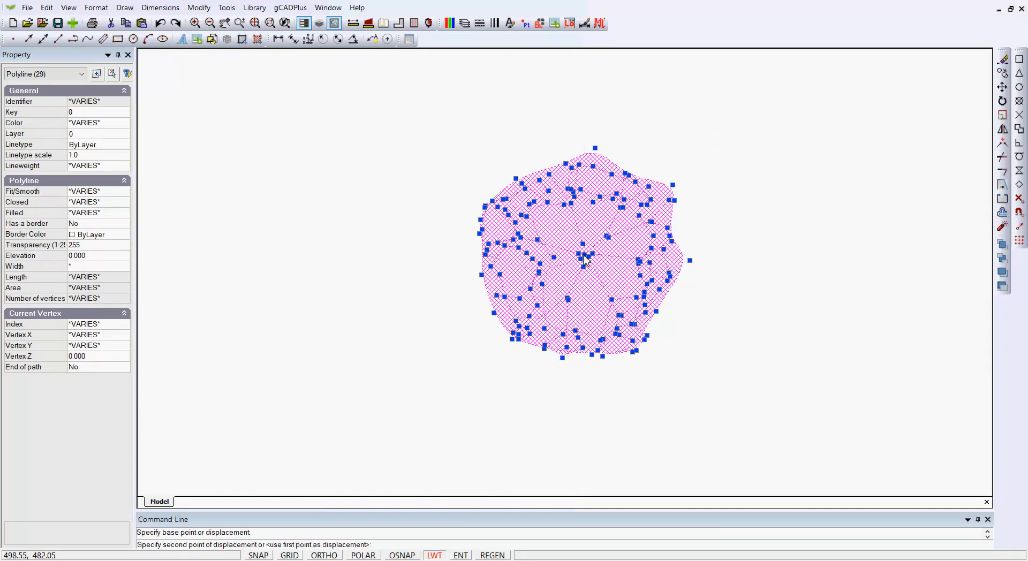
pyautogui.click(586, 259)
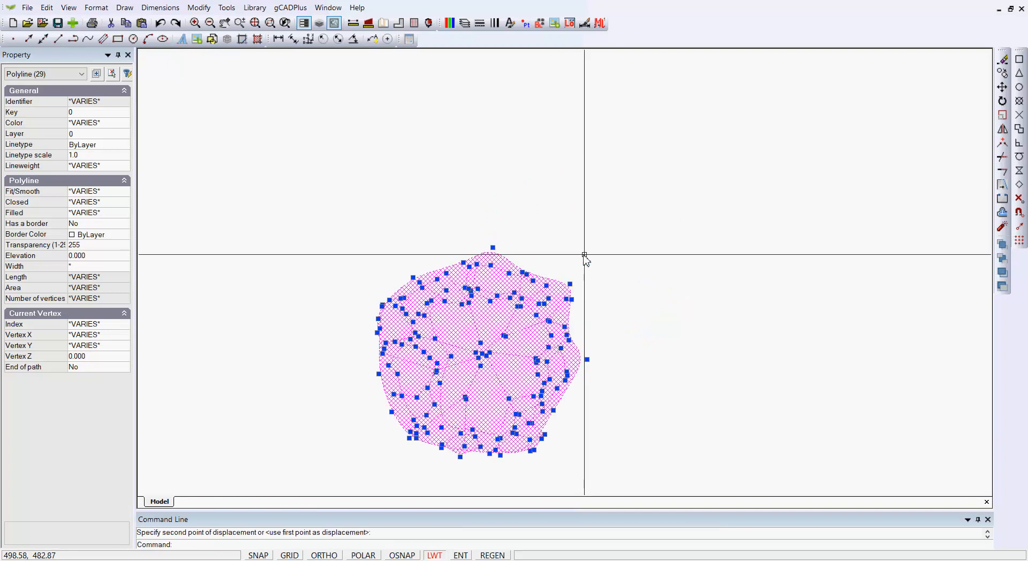
pyautogui.press('Escape')
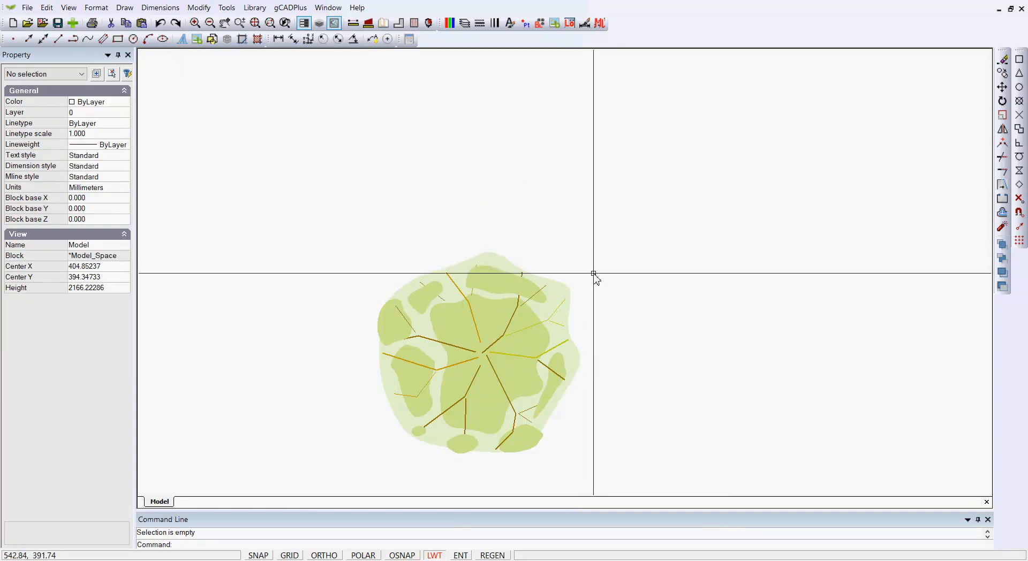
# Step: Zoom in and back out to inspect the tree's branches and leaf patches
pyautogui.scroll(3, 499, 359)
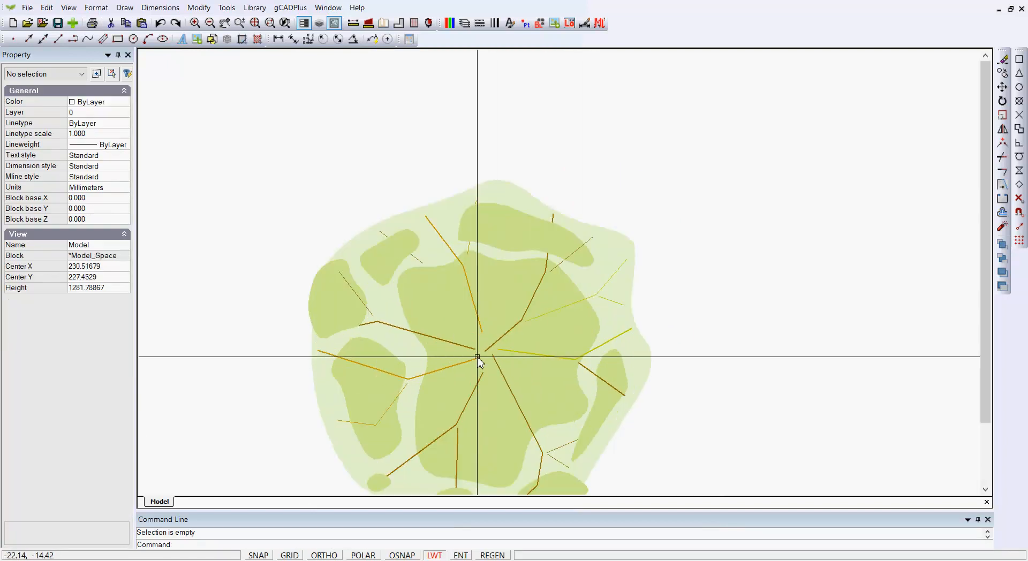
pyautogui.scroll(-1, 470, 356)
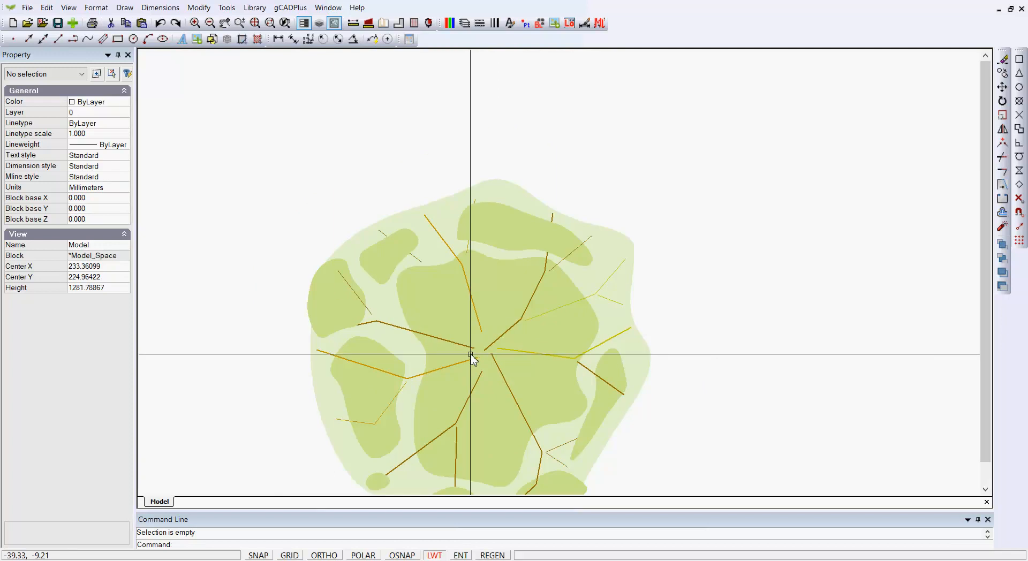
pyautogui.scroll(-1, 469, 355)
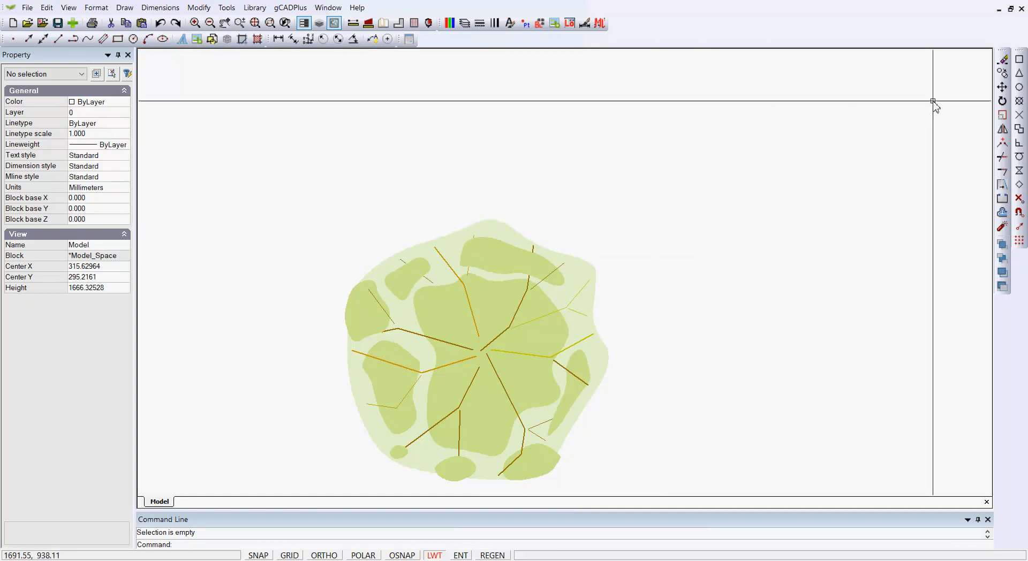
# Step: Close the tree drawing and start a new one from the Default.lcd template
pyautogui.click(1022, 8)
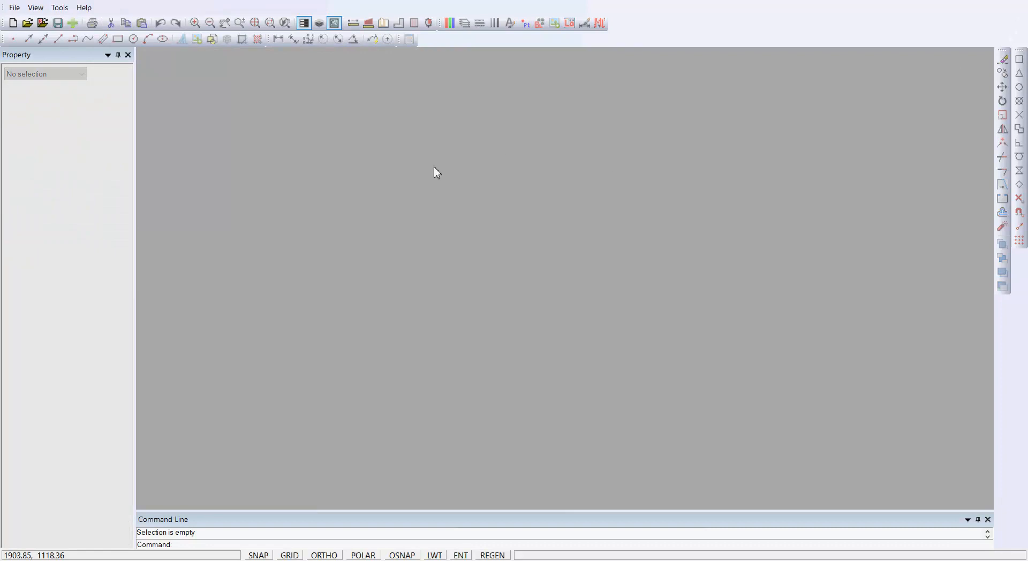
pyautogui.click(12, 23)
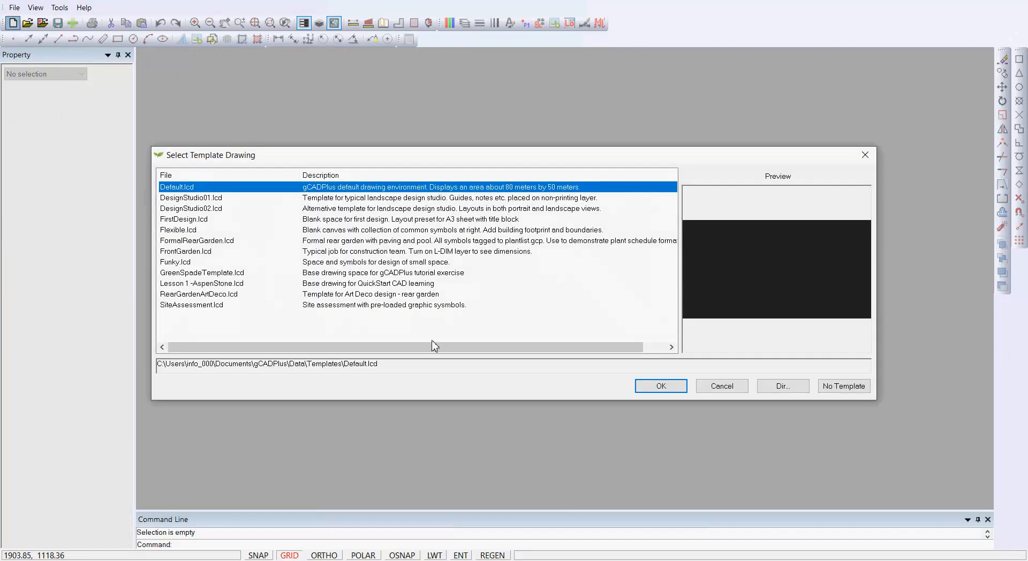
pyautogui.click(659, 387)
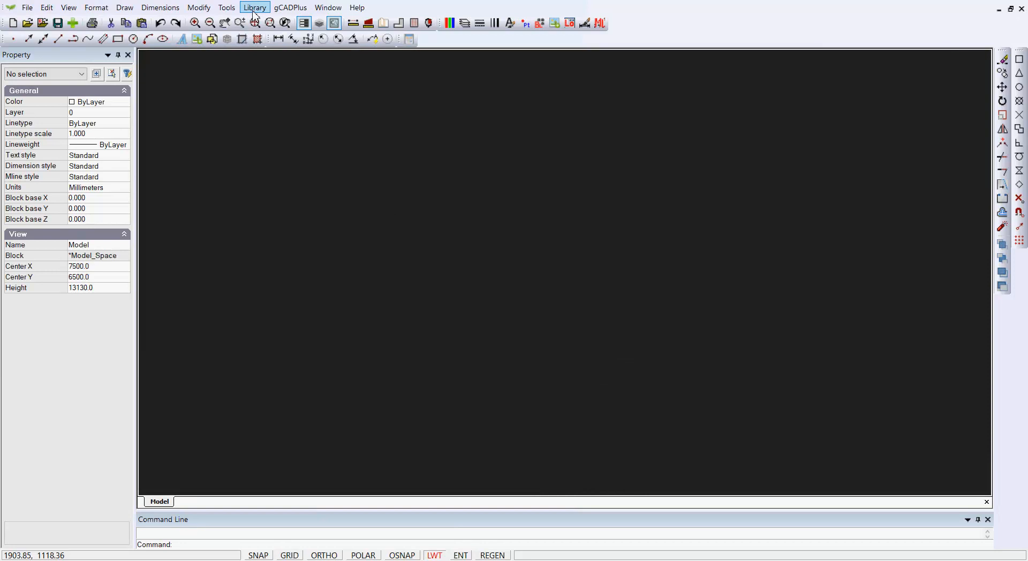
# Step: Load MyNewSymbol01.lcd from Library > Plants > MySymbols as a block
pyautogui.click(255, 8)
pyautogui.moveTo(295, 27)
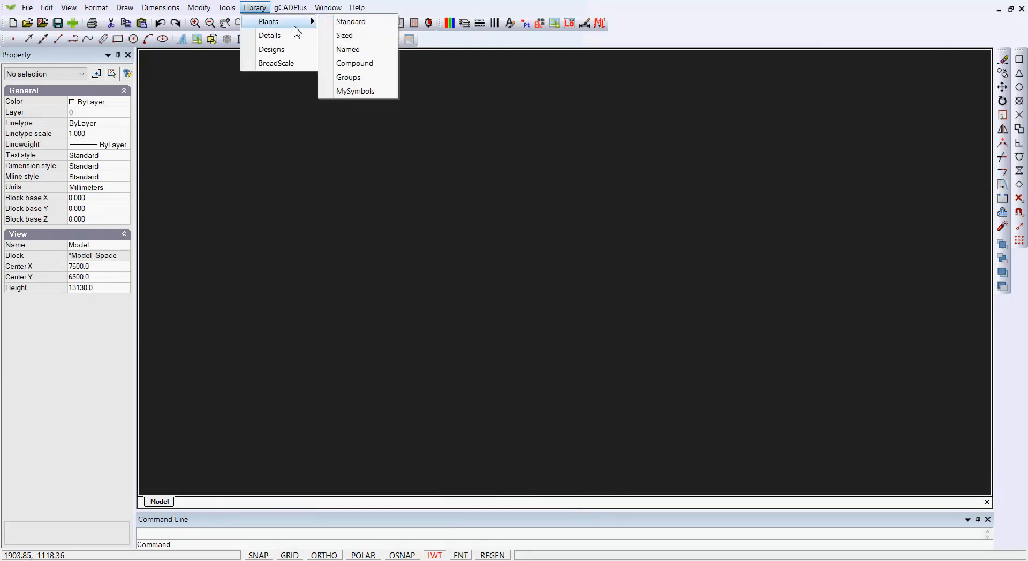
pyautogui.click(356, 92)
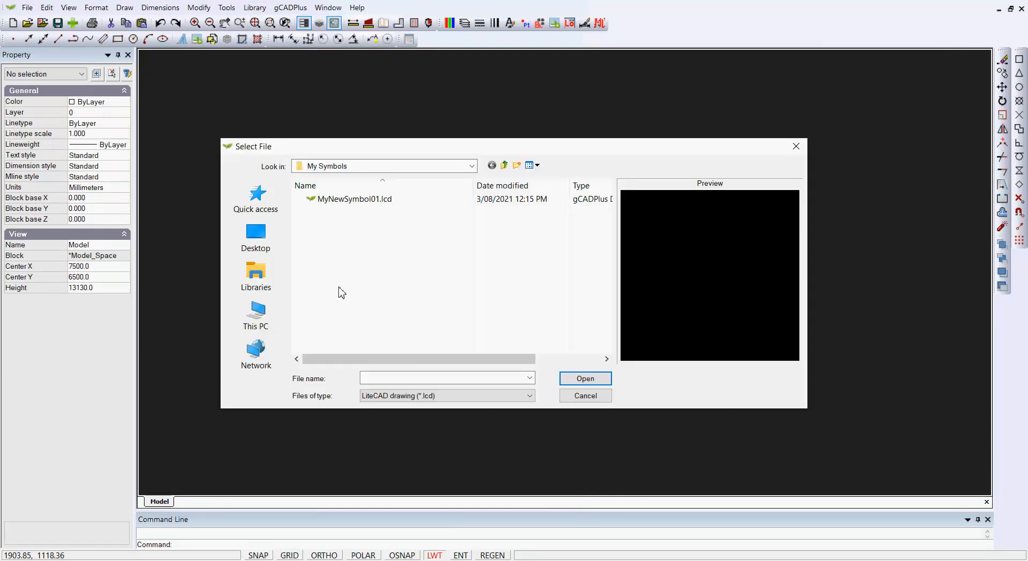
pyautogui.click(358, 199)
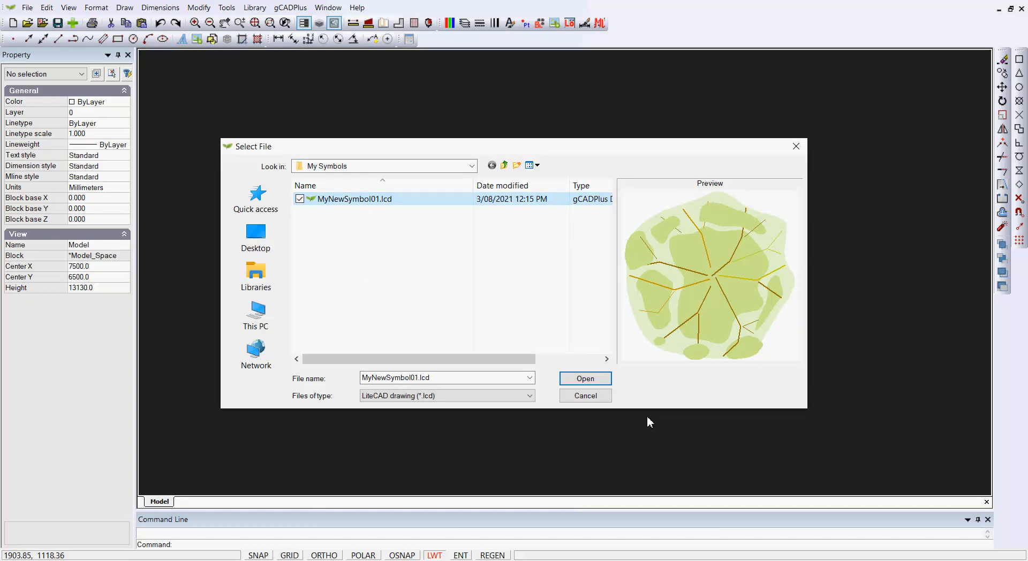
pyautogui.click(593, 383)
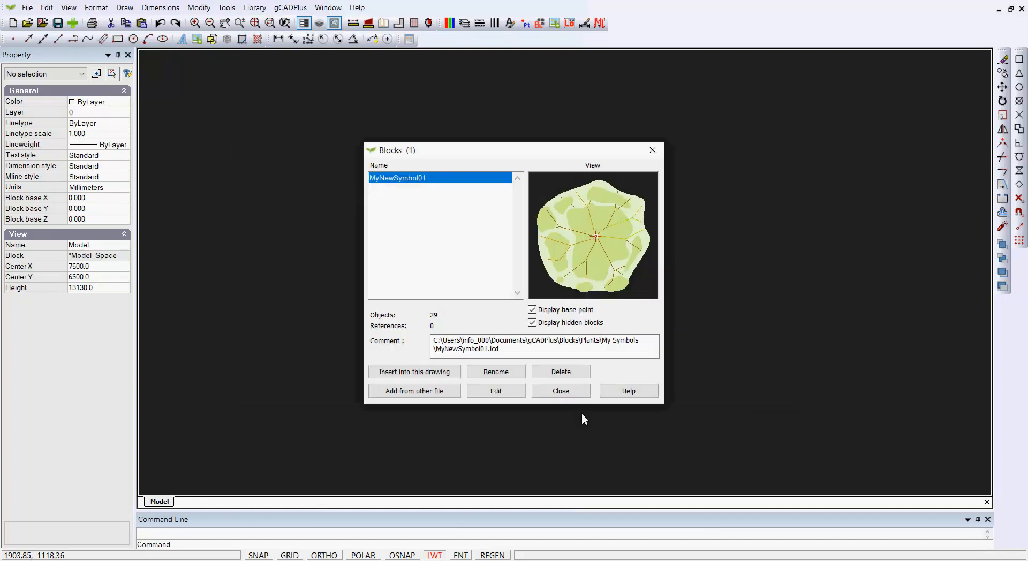
# Step: Insert the MyNewSymbol01 block near the canvas centre with default settings
pyautogui.click(428, 373)
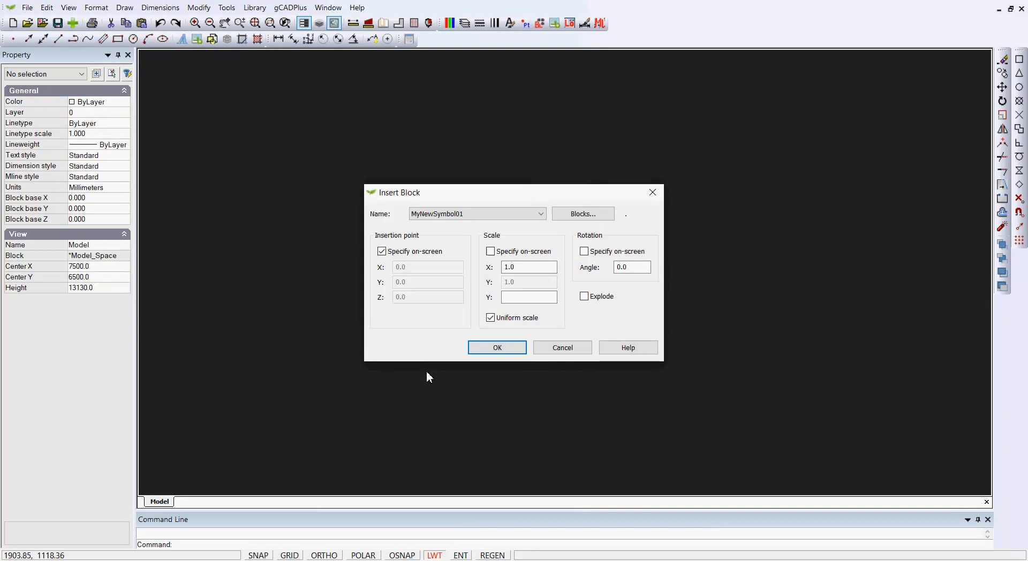
pyautogui.click(497, 348)
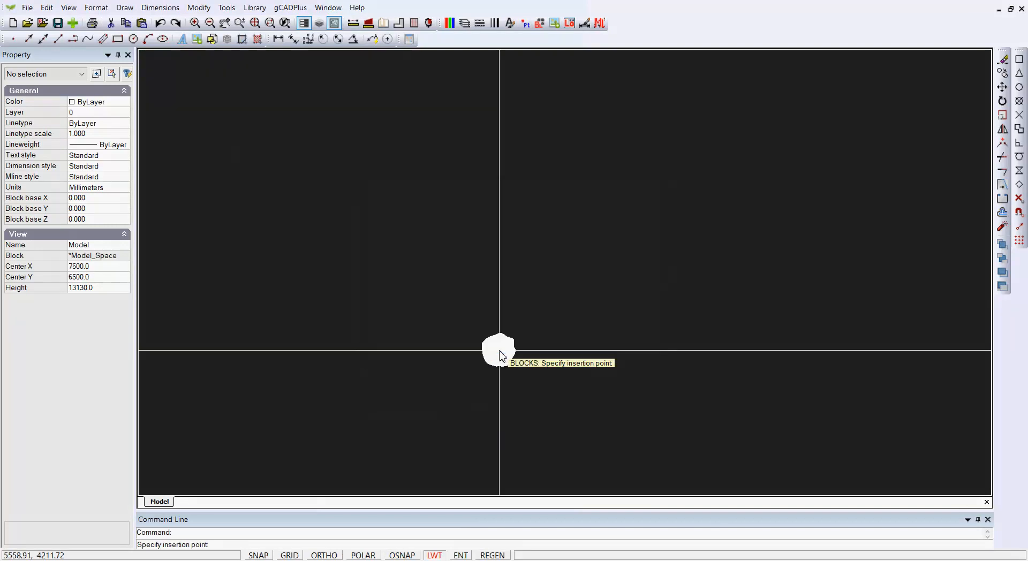
pyautogui.click(498, 287)
# Step: Zoom in to inspect the inserted tree symbol, selecting and then deselecting it
pyautogui.scroll(9, 498, 304)
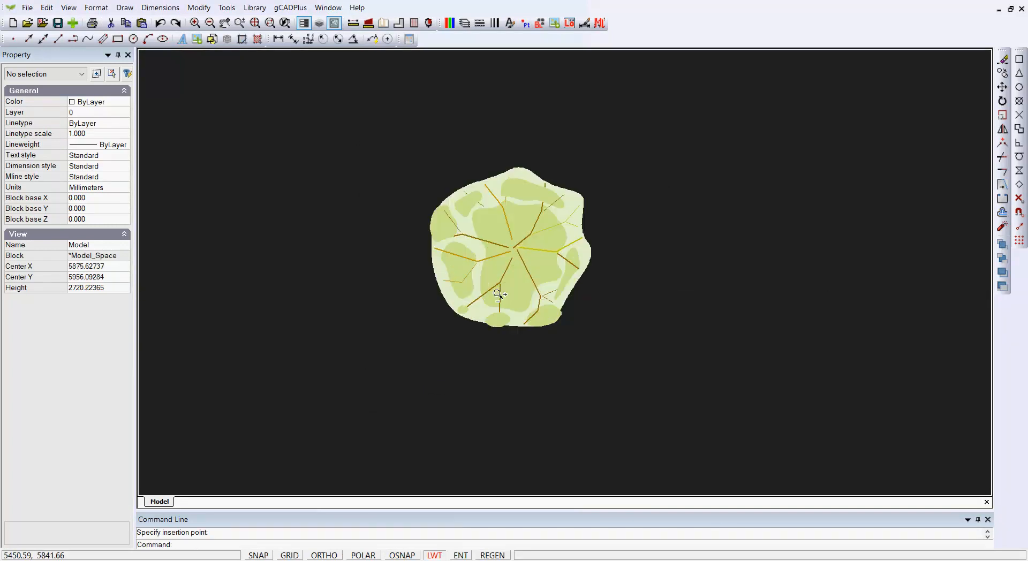
pyautogui.click(525, 306)
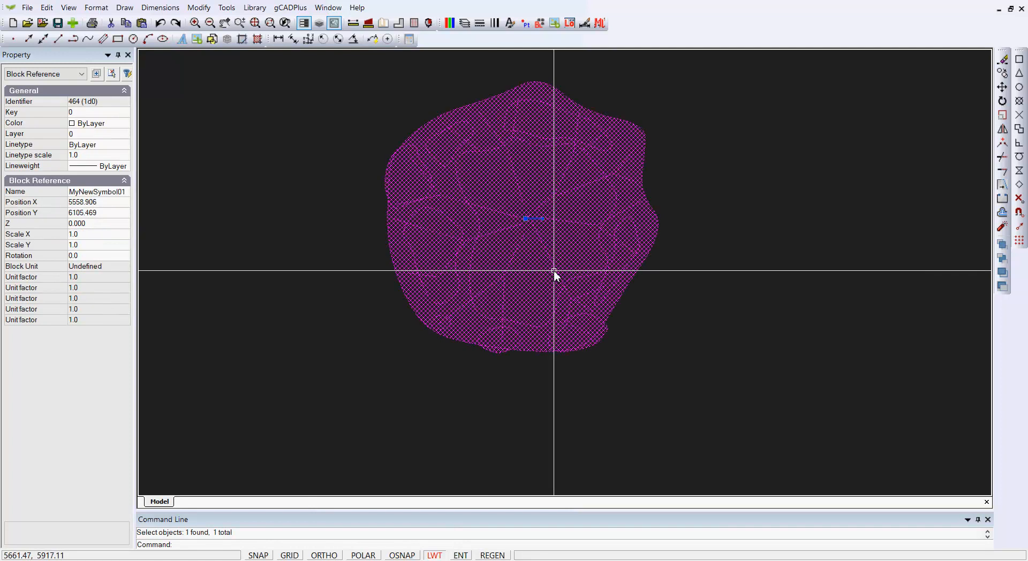
pyautogui.scroll(3, 527, 230)
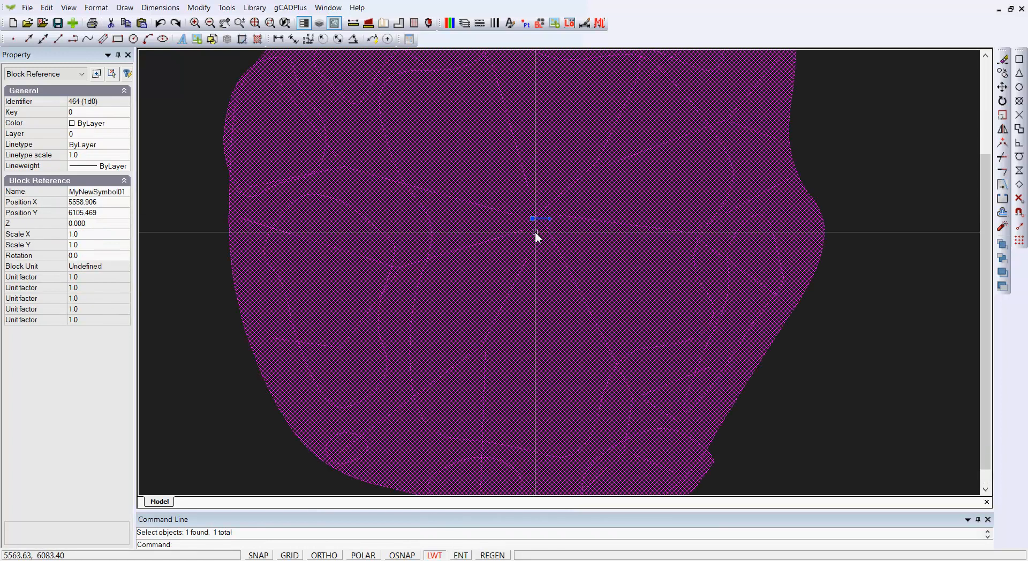
pyautogui.scroll(-4, 544, 268)
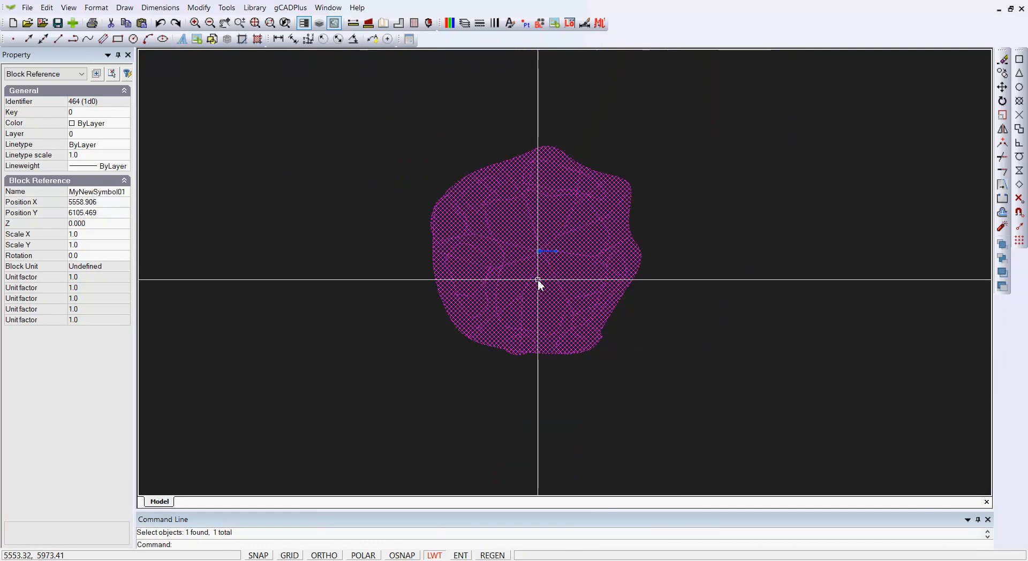
pyautogui.press('Escape')
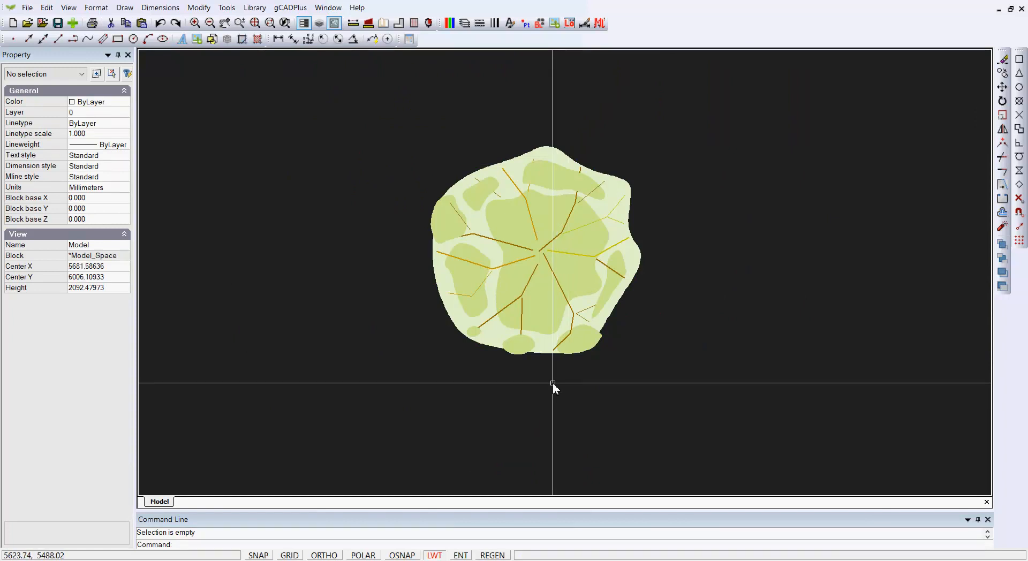
pyautogui.scroll(-3, 554, 383)
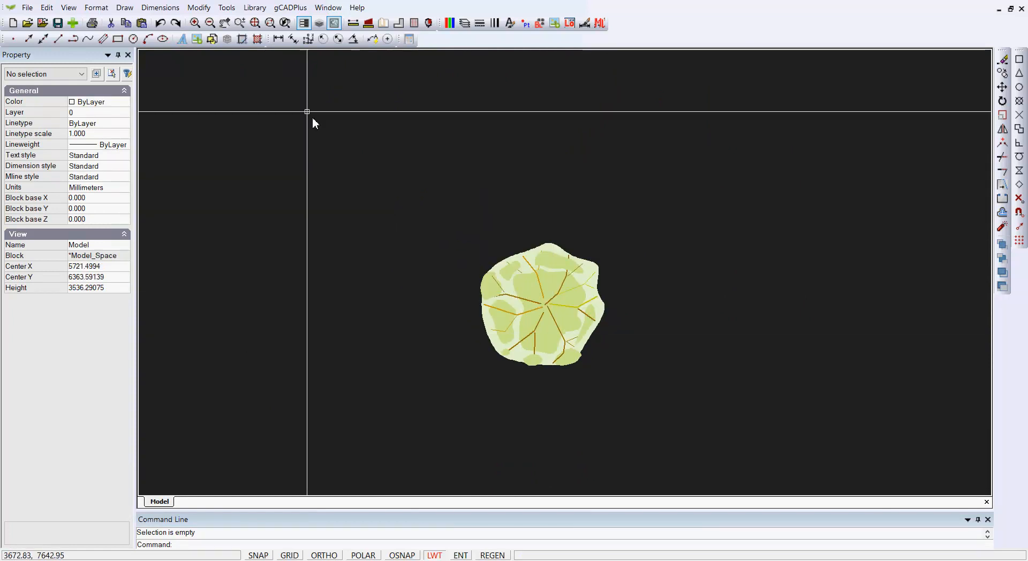
# Step: Load UPlantSymbol05.lcd from the Standard plant library and insert it right of the tree
pyautogui.click(257, 9)
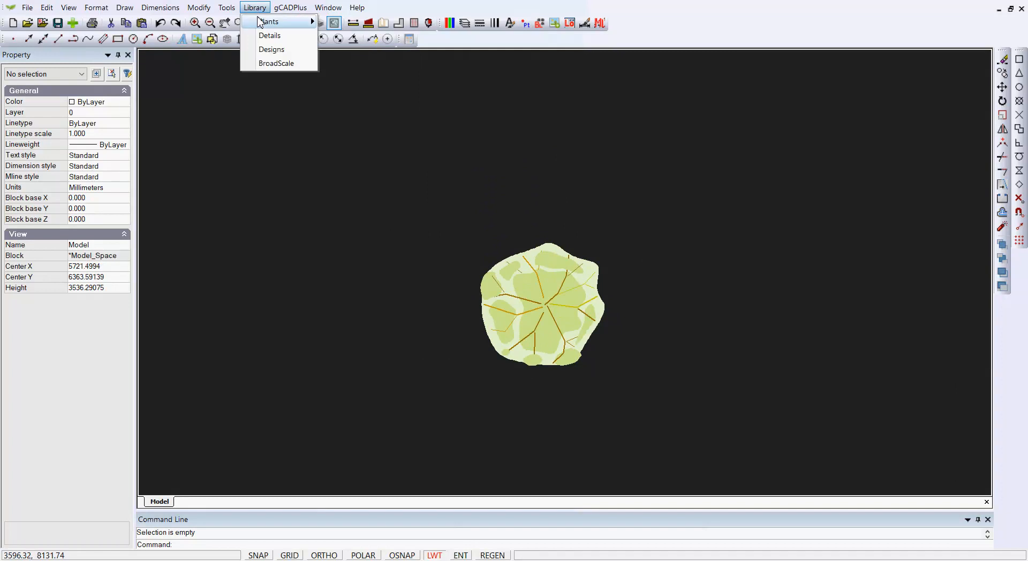
pyautogui.moveTo(303, 22)
pyautogui.click(369, 25)
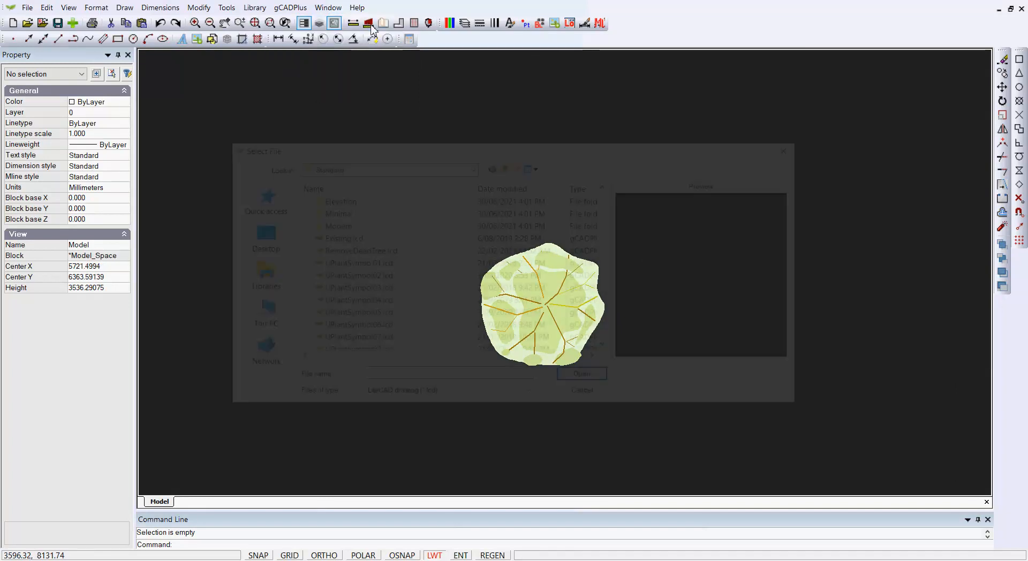
pyautogui.click(353, 314)
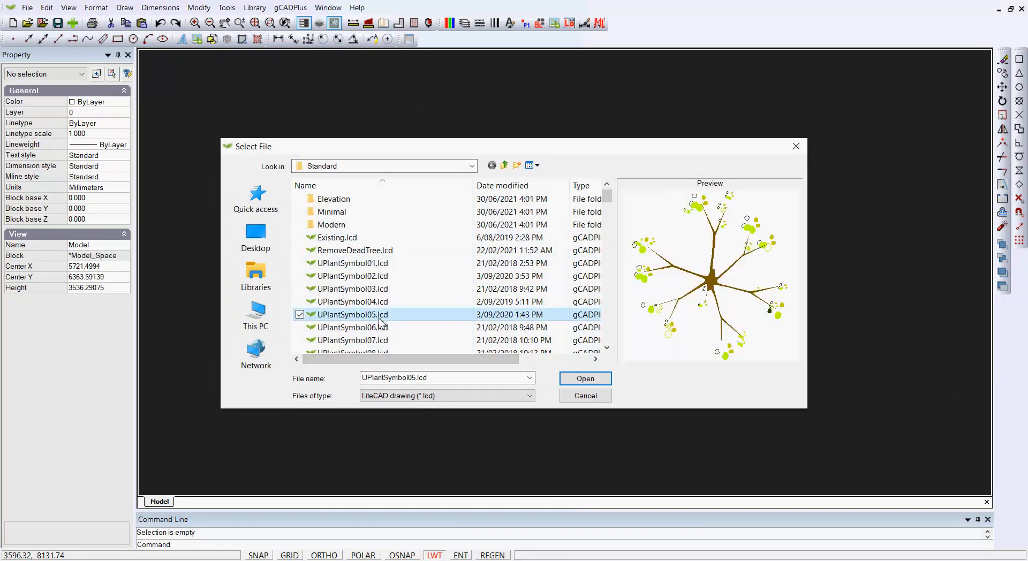
pyautogui.click(586, 381)
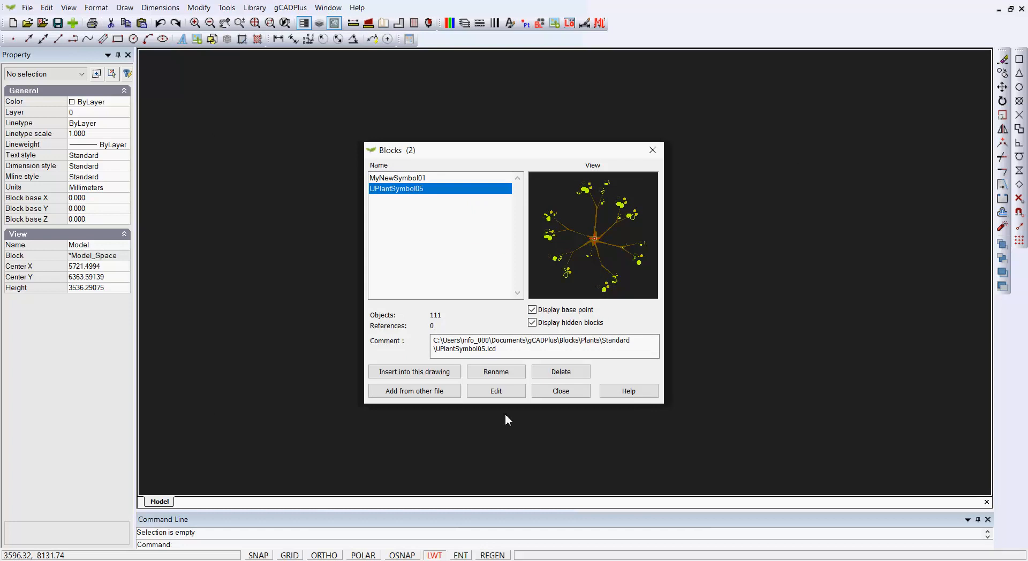
pyautogui.click(430, 373)
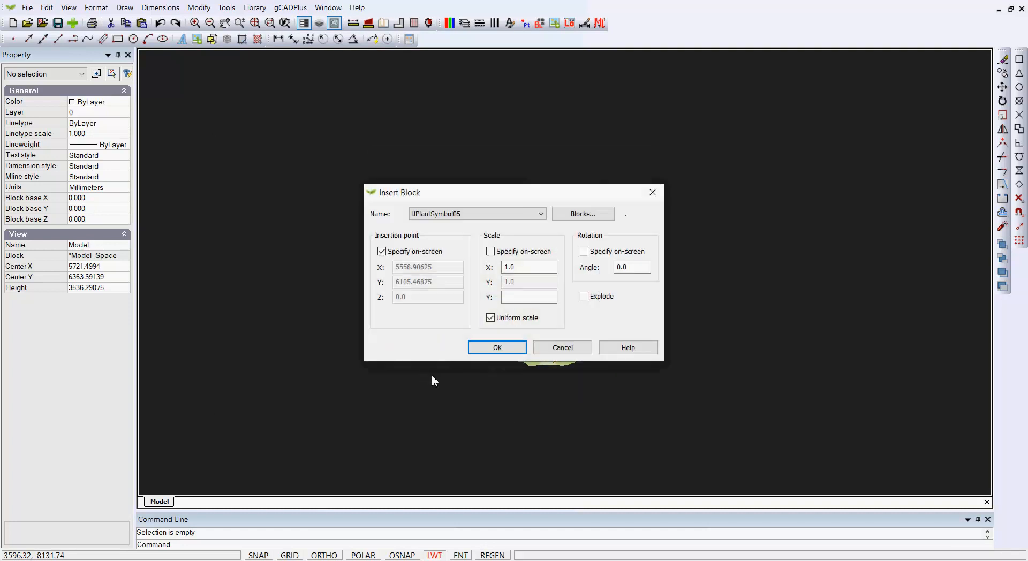
pyautogui.click(504, 351)
pyautogui.click(701, 269)
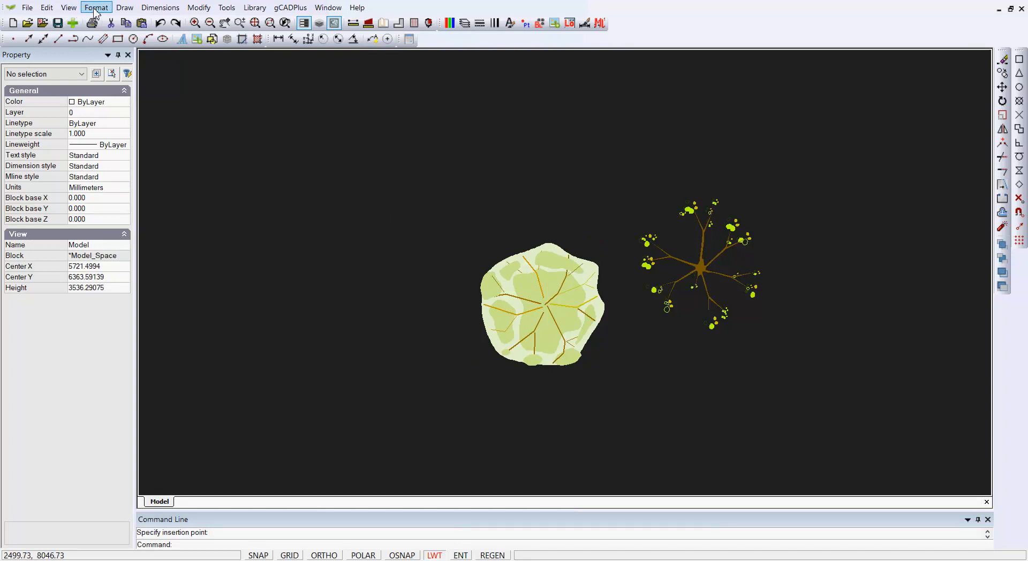
# Step: Set the drawing background colour to White
pyautogui.click(68, 7)
pyautogui.moveTo(166, 229)
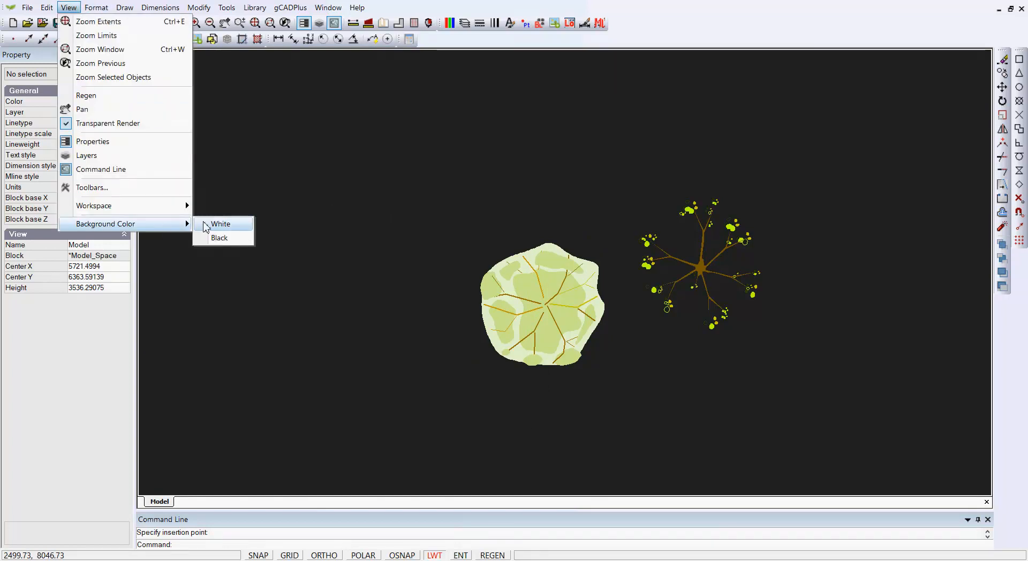
pyautogui.click(217, 225)
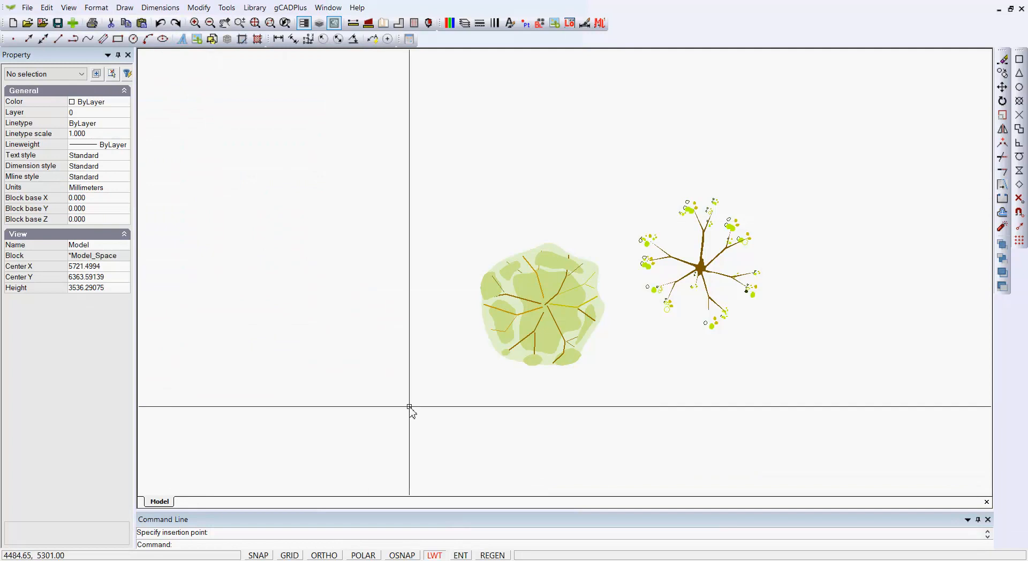
# Step: Select and deselect the tree and UPlantSymbol05 symbols in turn, then open the Blocks list
pyautogui.click(566, 339)
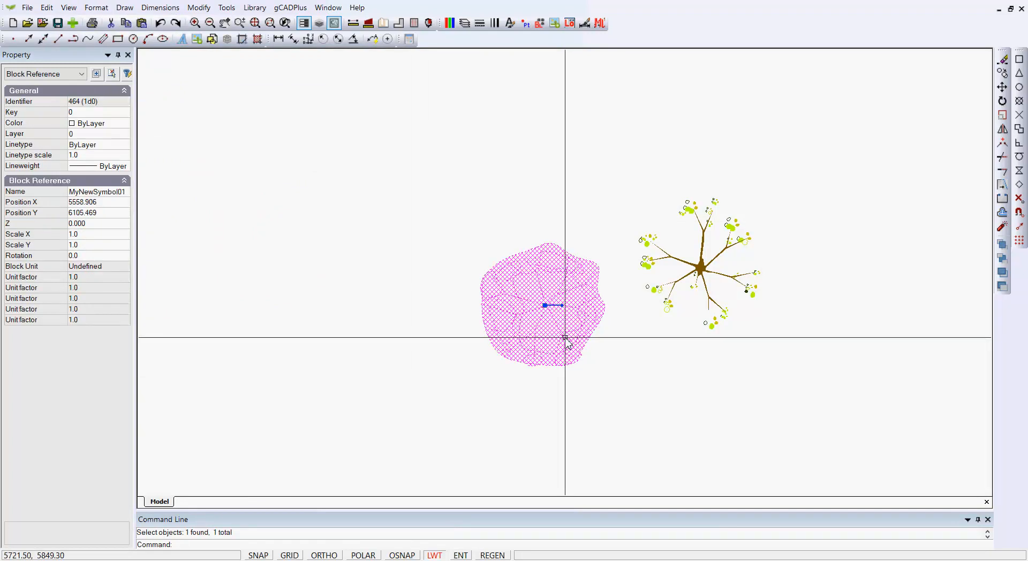
pyautogui.press('Escape')
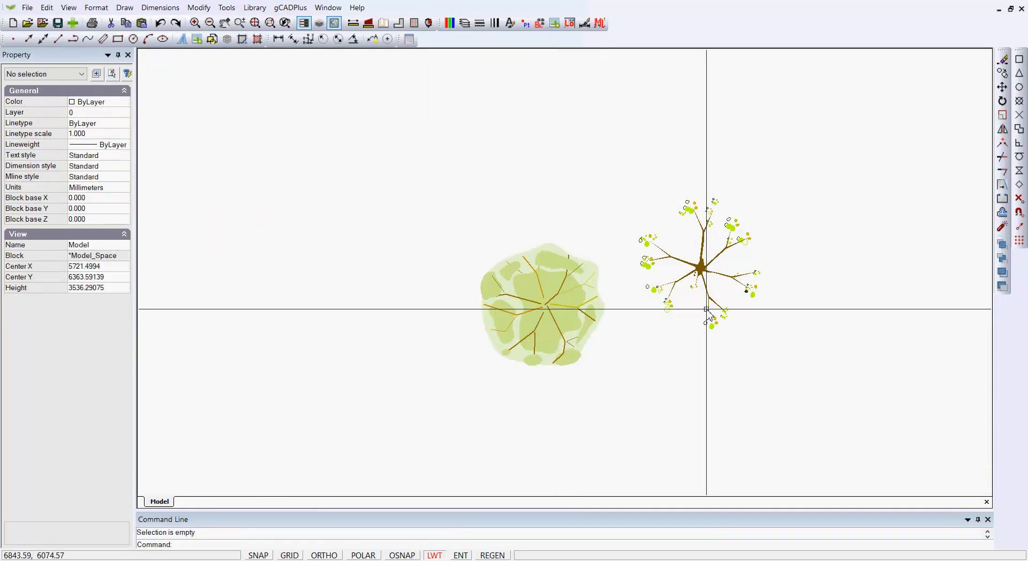
pyautogui.click(556, 328)
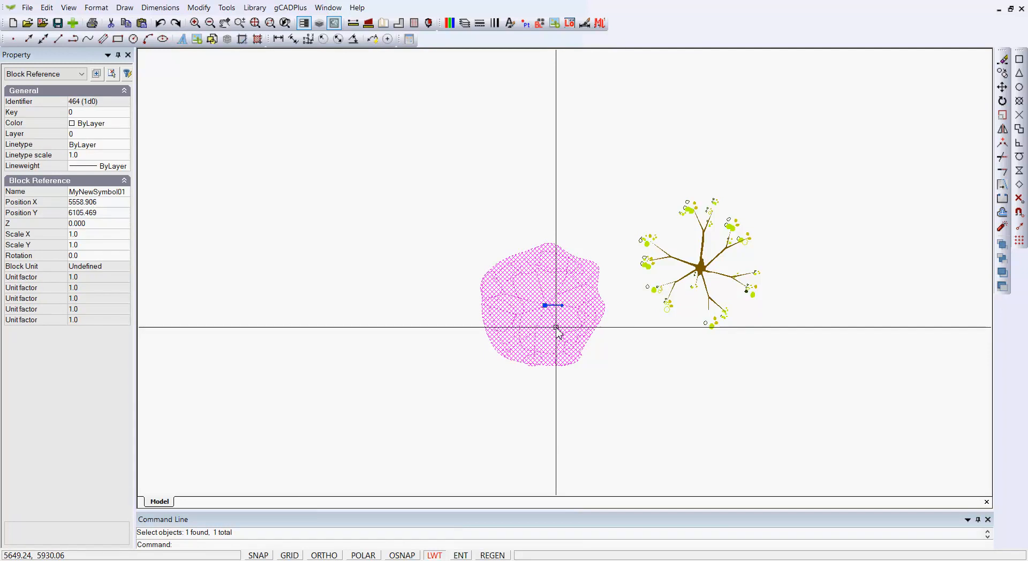
pyautogui.press('Escape')
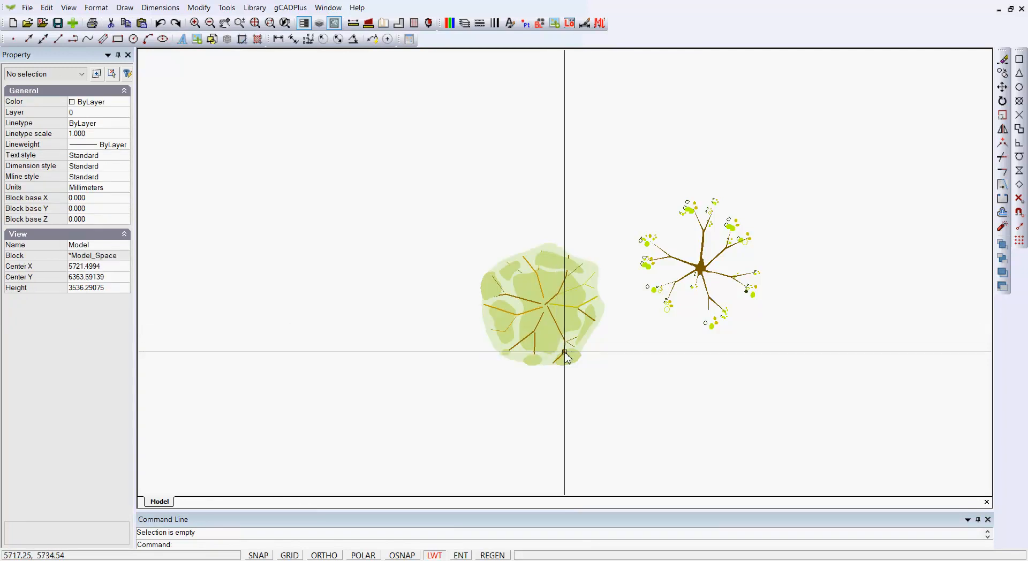
pyautogui.click(701, 279)
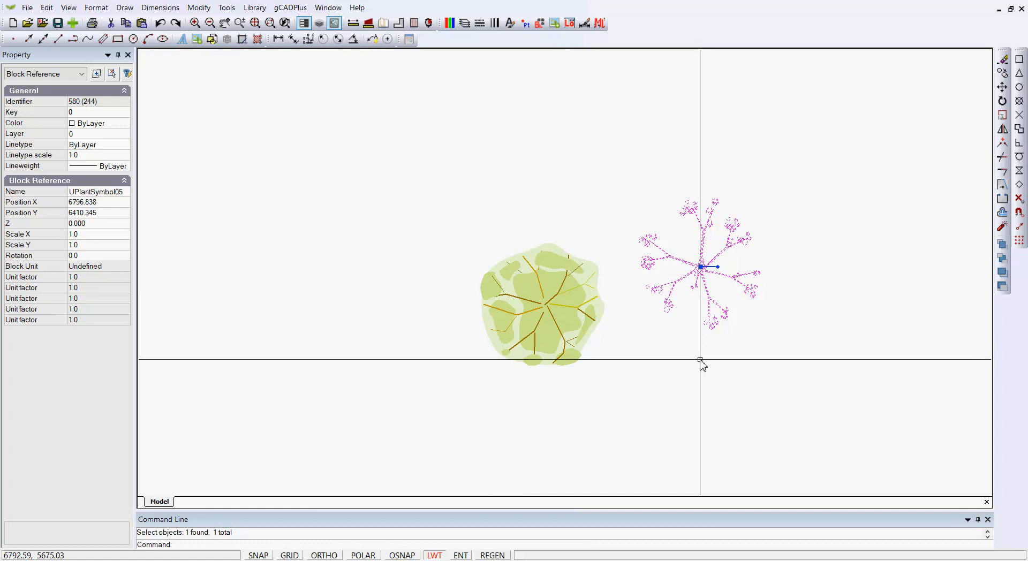
pyautogui.press('Escape')
pyautogui.click(541, 24)
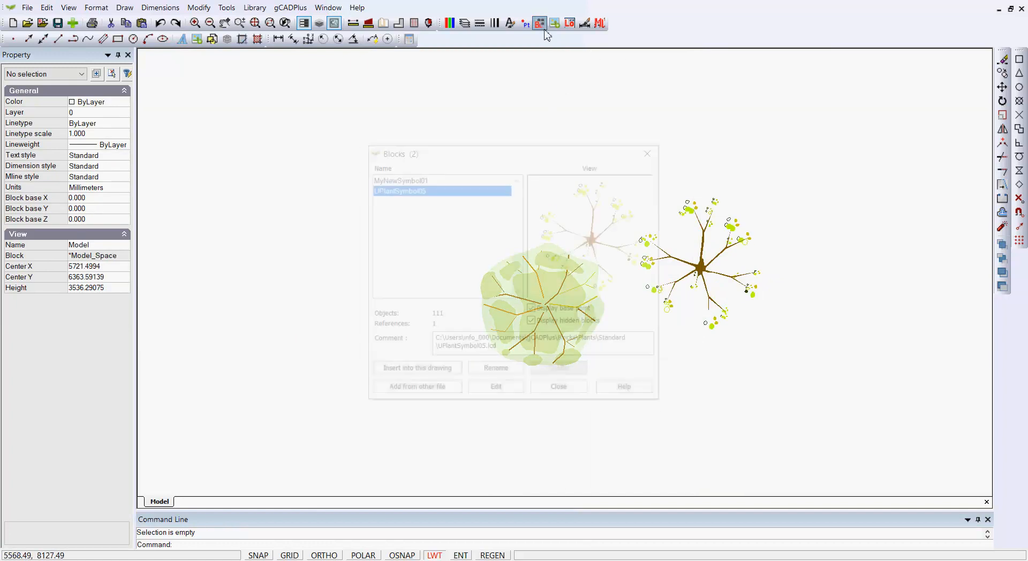
# Step: Preview MyNewSymbol01 and UPlantSymbol05 with Display base point ticked, then close the Blocks dialog
pyautogui.click(420, 179)
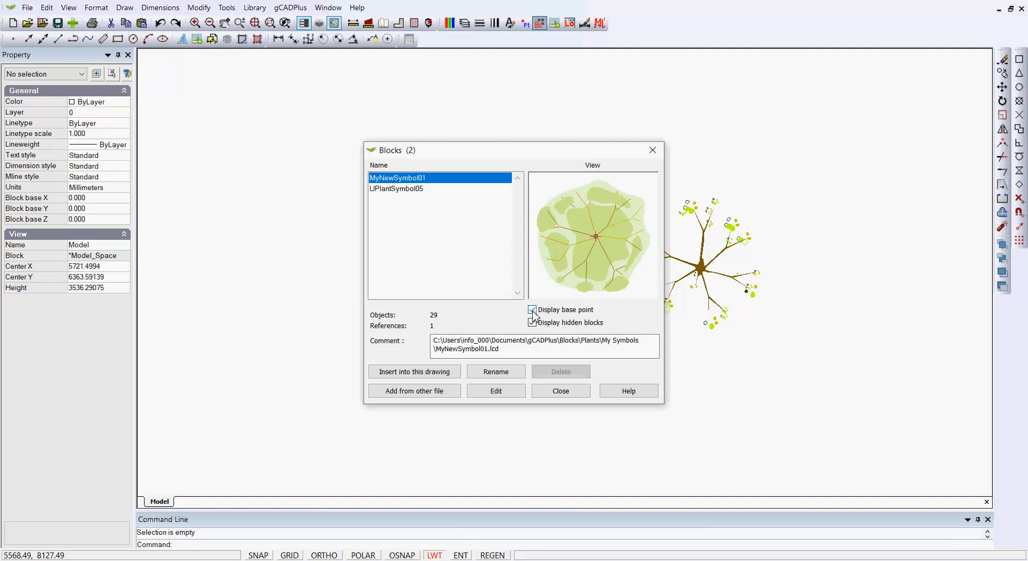
pyautogui.click(419, 190)
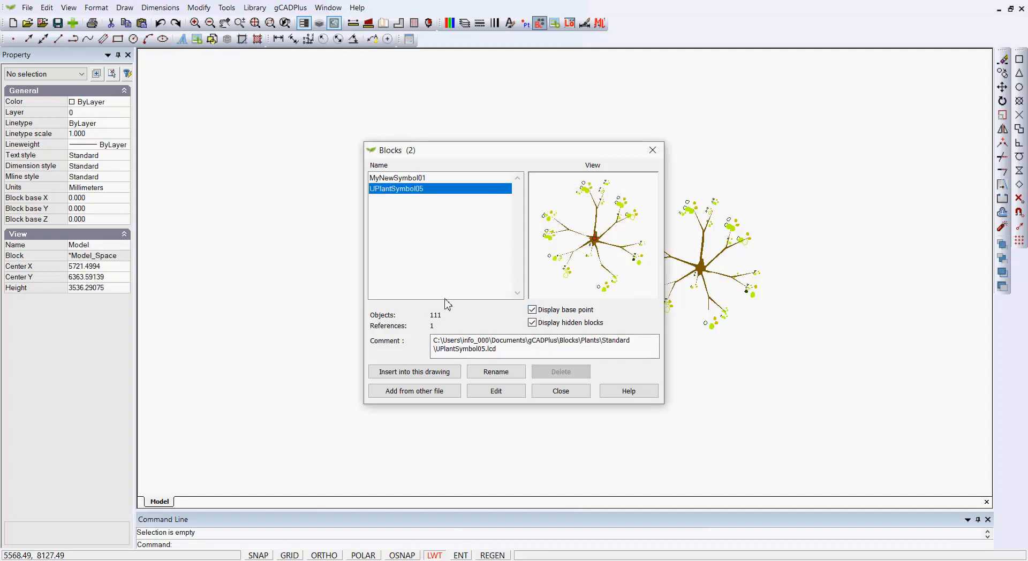
pyautogui.click(533, 310)
pyautogui.click(561, 391)
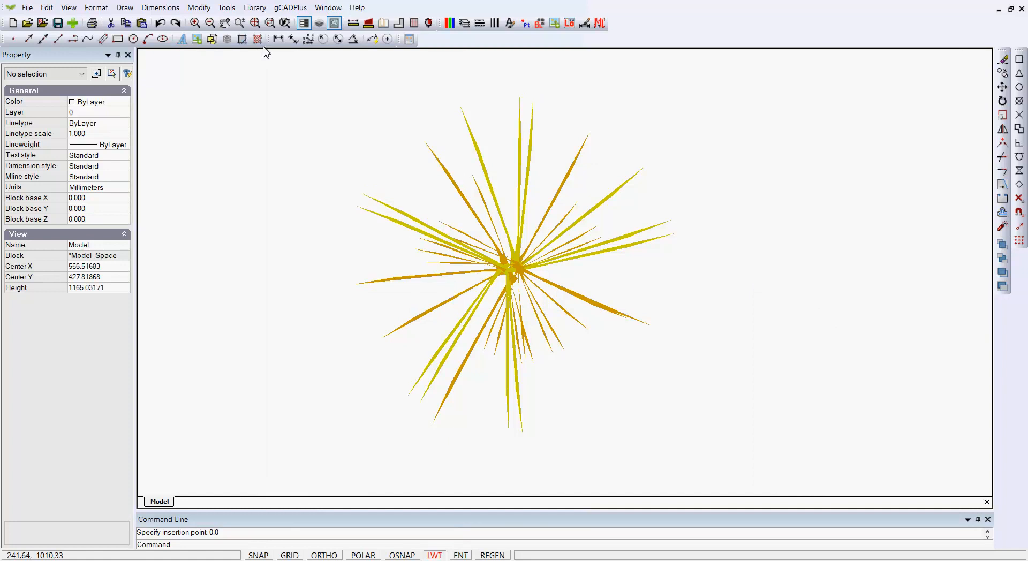
# Step: Insert UPlantSymbol06 from the Standard plant library and place it right of the grass
pyautogui.click(255, 7)
pyautogui.moveTo(273, 24)
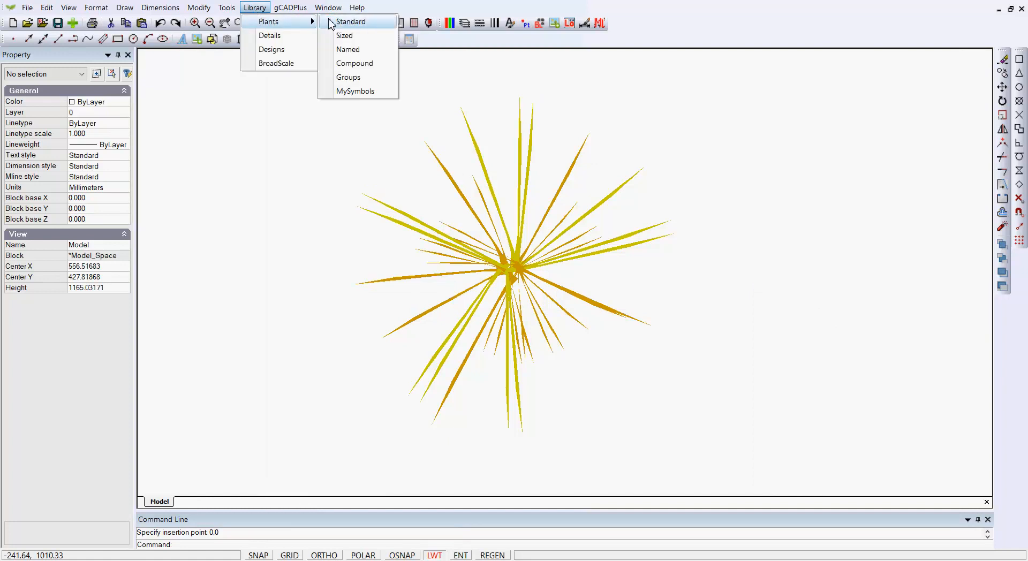
pyautogui.click(343, 21)
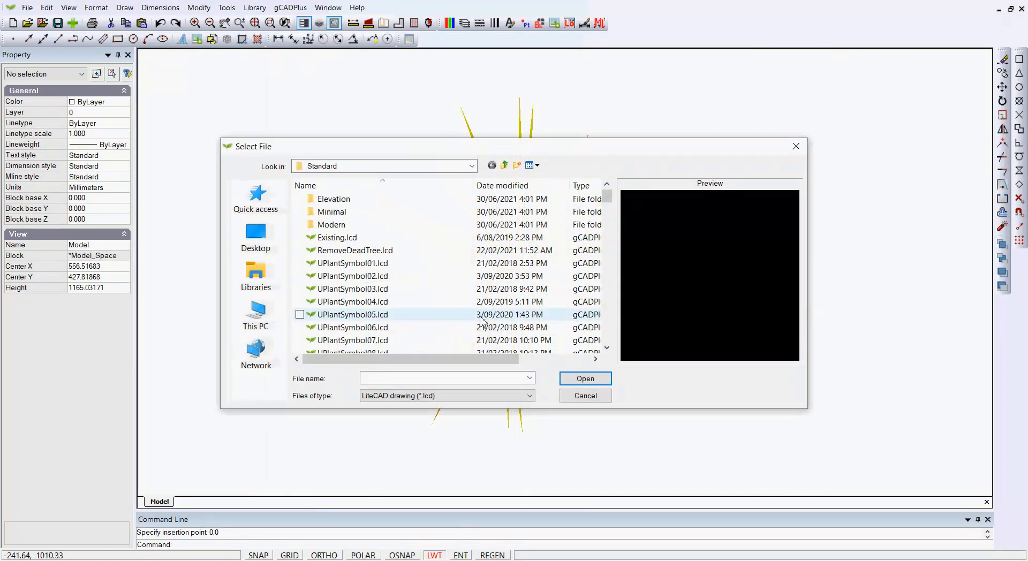
pyautogui.click(375, 327)
pyautogui.click(585, 378)
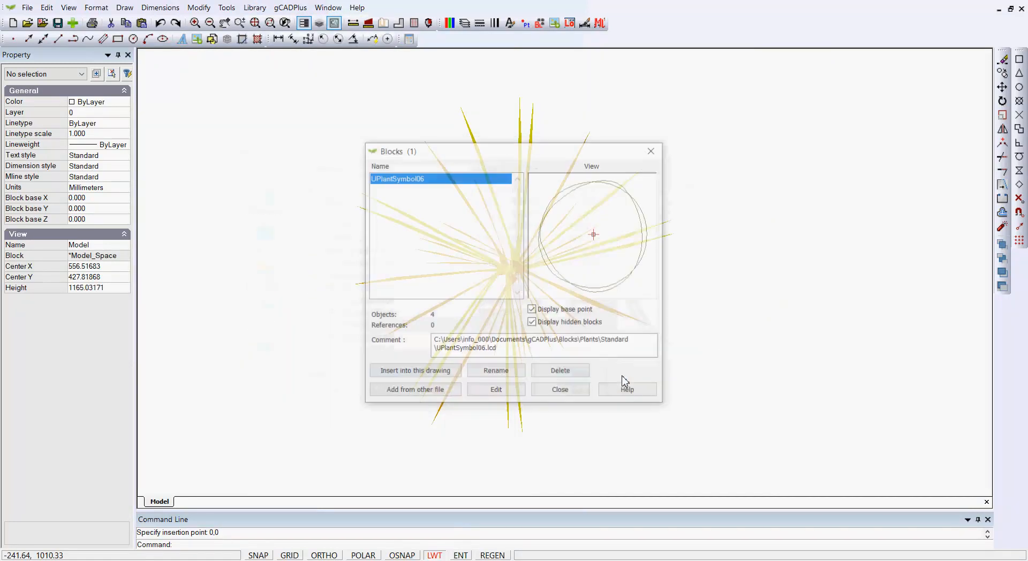
pyautogui.click(443, 371)
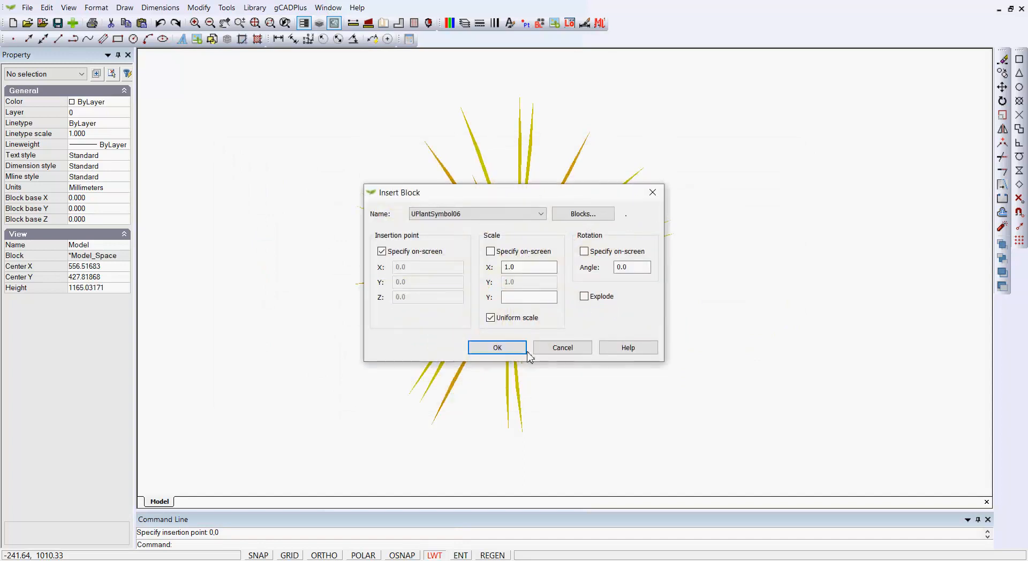
pyautogui.click(495, 346)
pyautogui.click(873, 161)
pyautogui.scroll(-4, 764, 280)
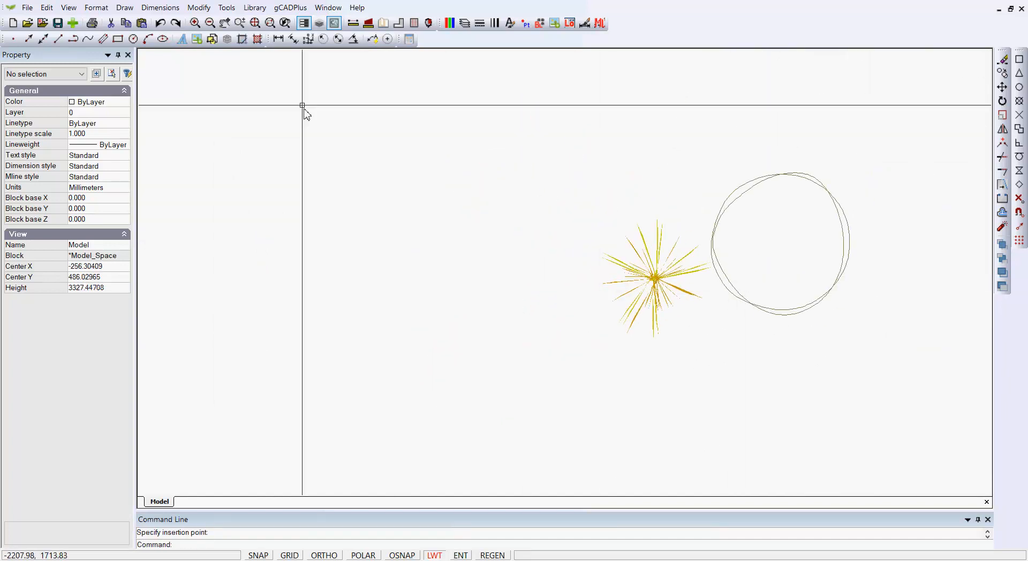
pyautogui.click(255, 7)
# Step: Insert the green UPlantSymbol49 from the Standard plants above the grass, then deselect it
pyautogui.moveTo(298, 21)
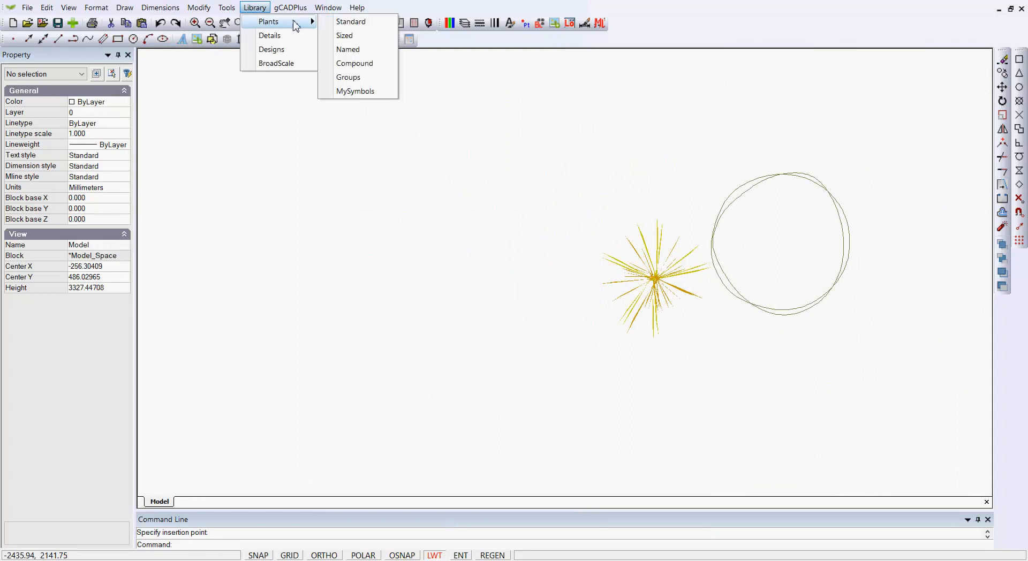
pyautogui.click(339, 22)
pyautogui.scroll(-14, 424, 304)
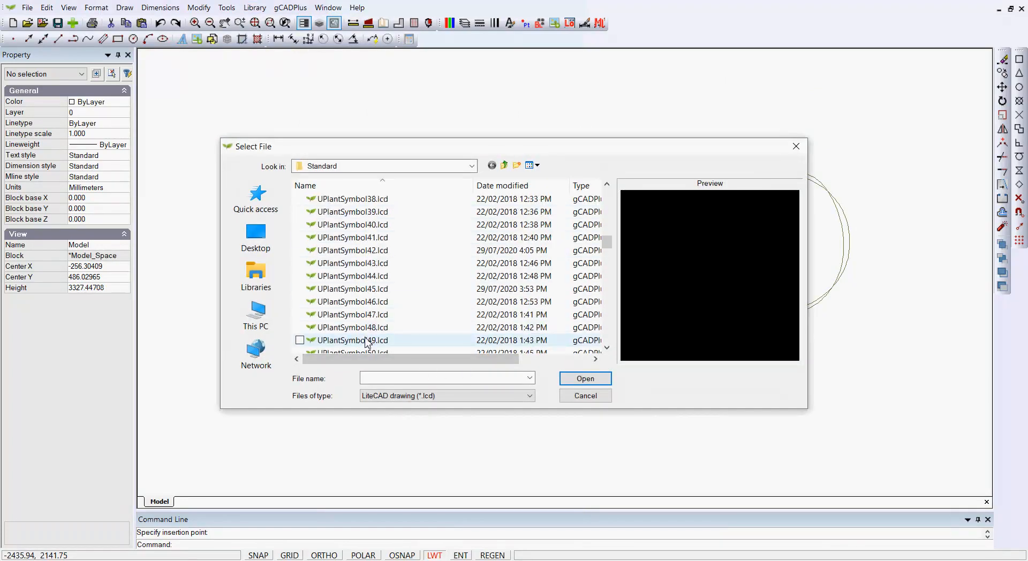
pyautogui.click(368, 343)
pyautogui.click(586, 379)
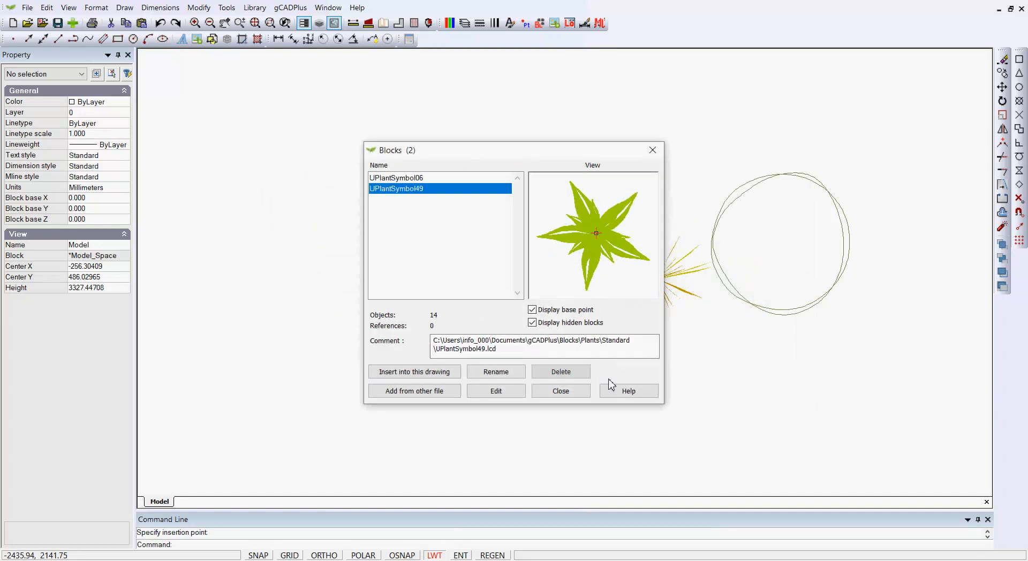
pyautogui.click(415, 375)
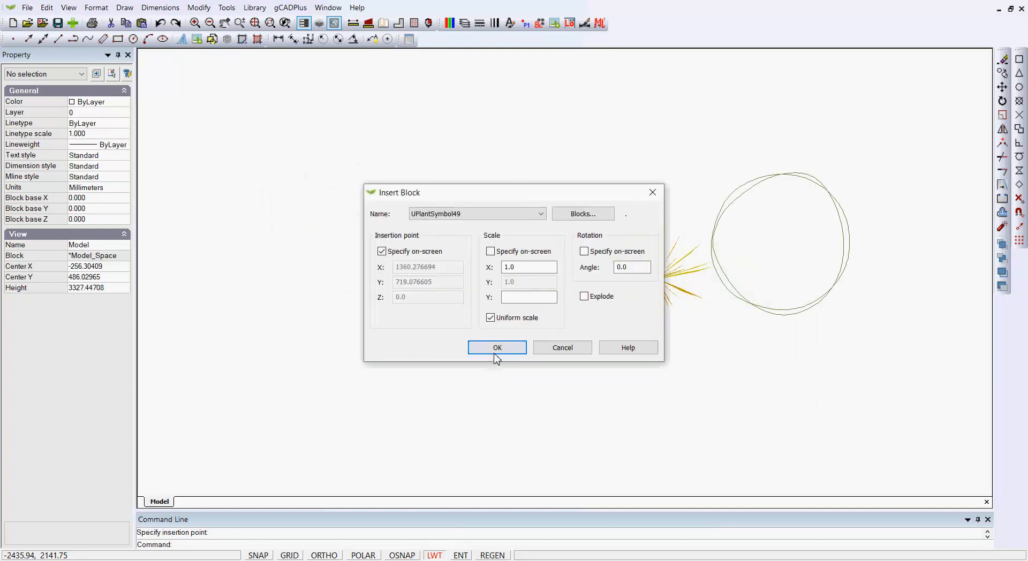
pyautogui.click(492, 352)
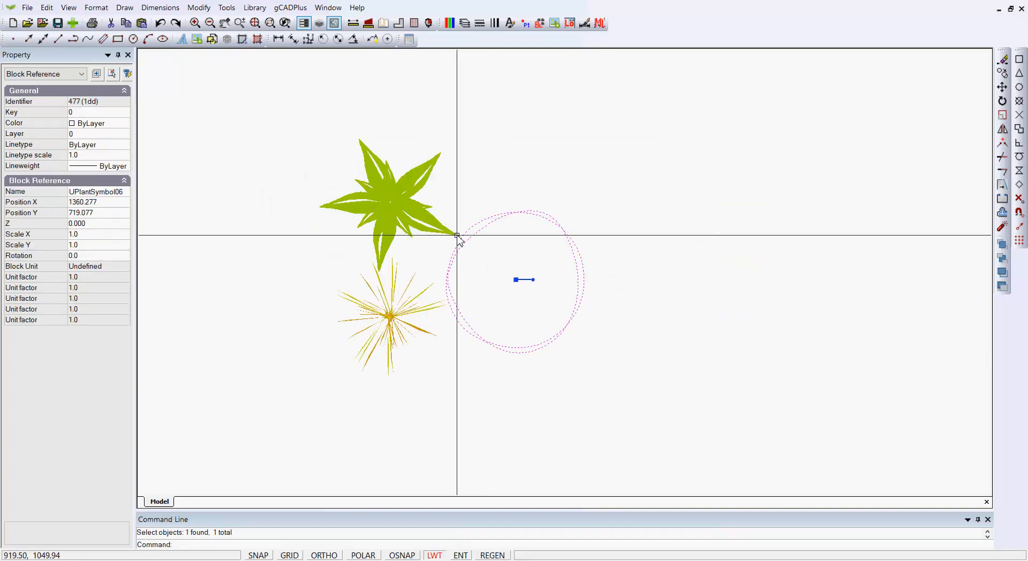
pyautogui.click(420, 202)
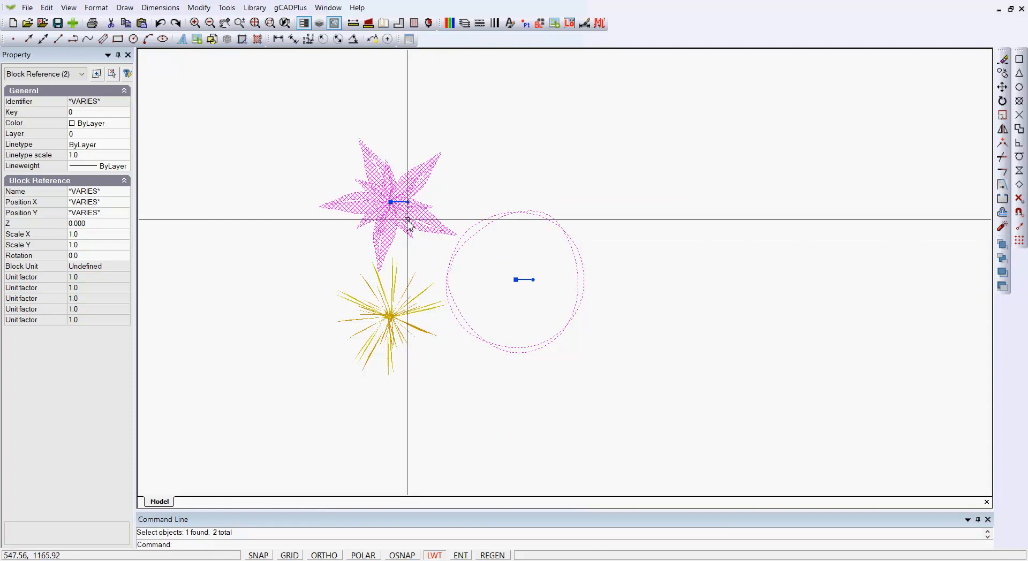
pyautogui.press('Escape')
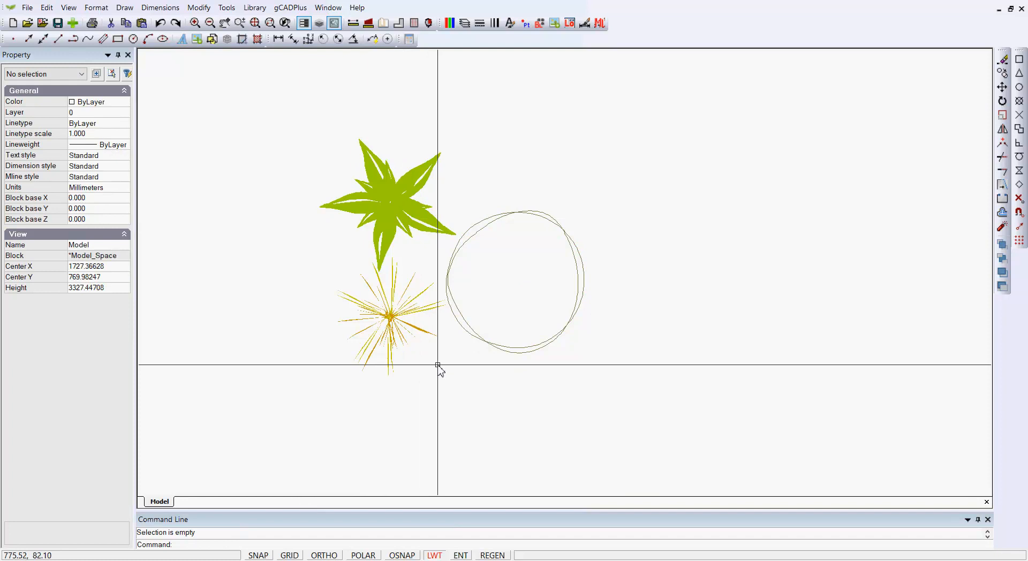
pyautogui.scroll(3, 431, 378)
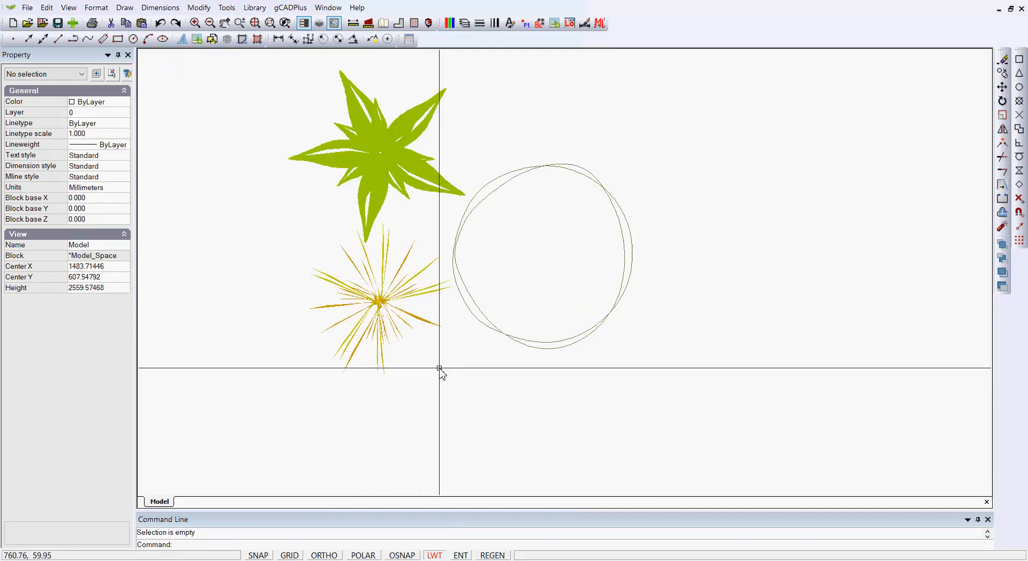
# Step: Window-select all 36 grass polylines and convert them into block MyNewSymbol02 with base point 0,0
pyautogui.moveTo(242, 153); pyautogui.dragTo(461, 382)
pyautogui.click(364, 355)
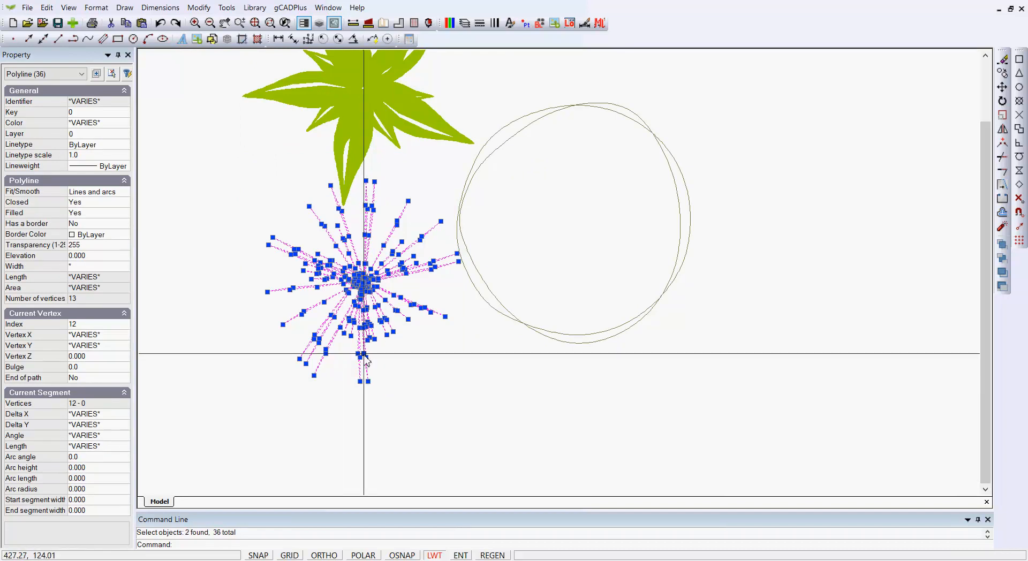
pyautogui.rightClick(361, 289)
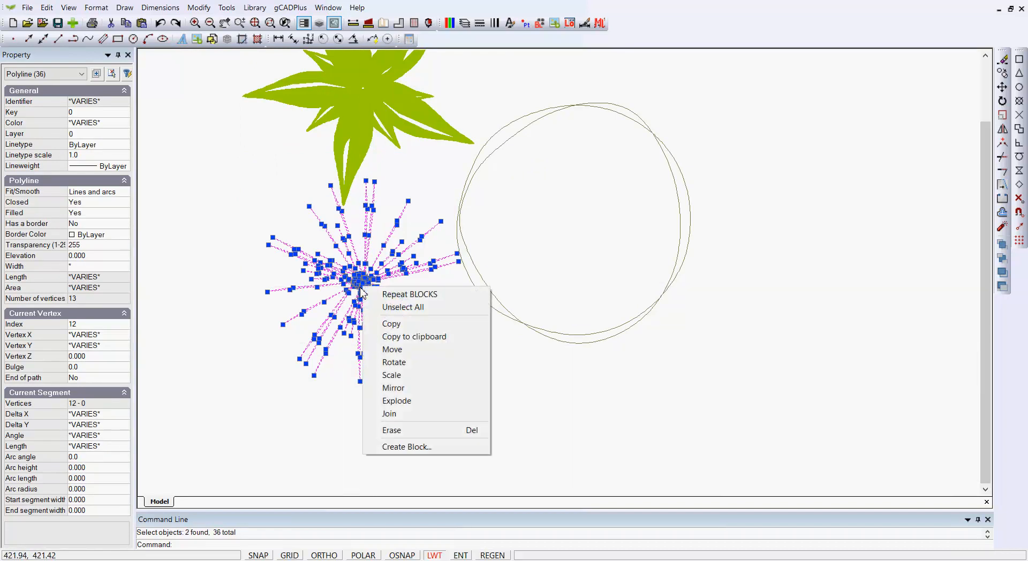
pyautogui.click(423, 449)
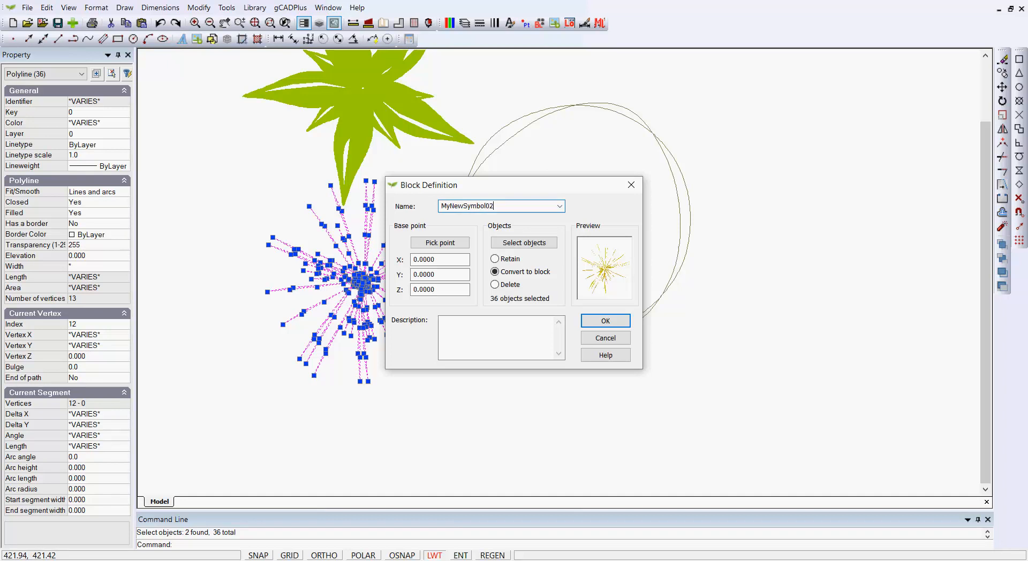
pyautogui.click(616, 322)
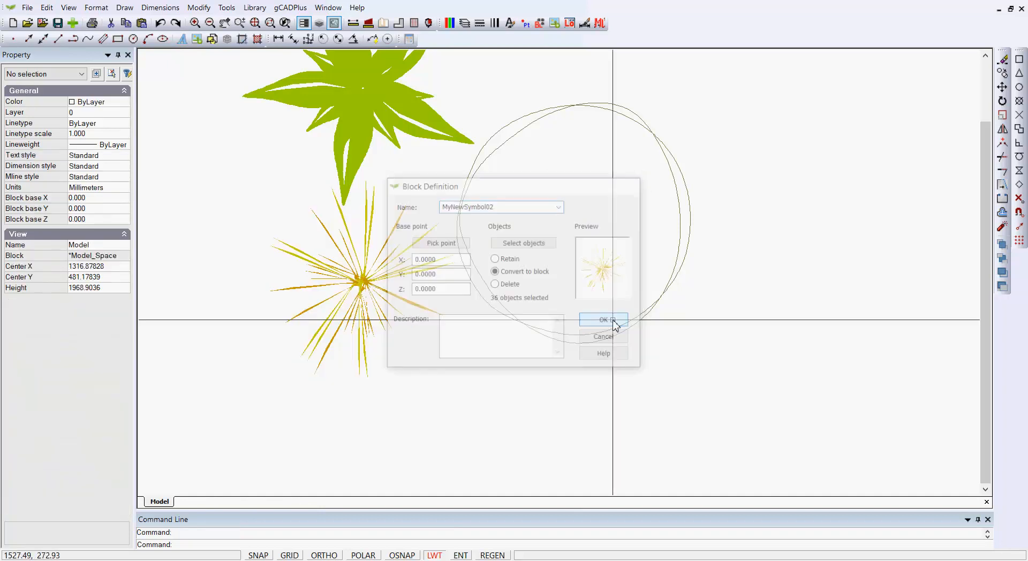
# Step: Edit the MyNewSymbol02 block, moving its strokes so the grass centre sits on the base point
pyautogui.click(368, 286)
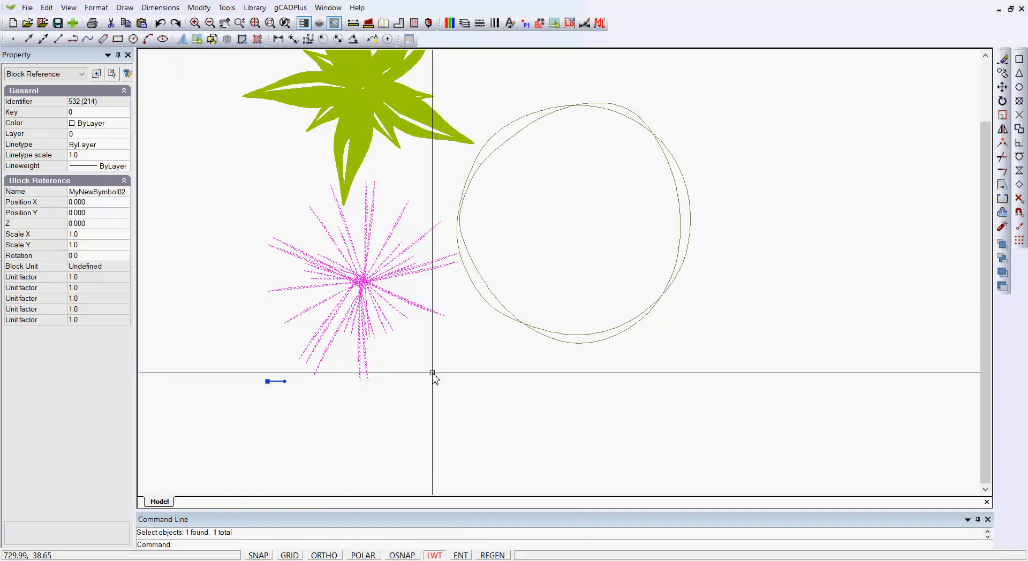
pyautogui.scroll(-1, 552, 390)
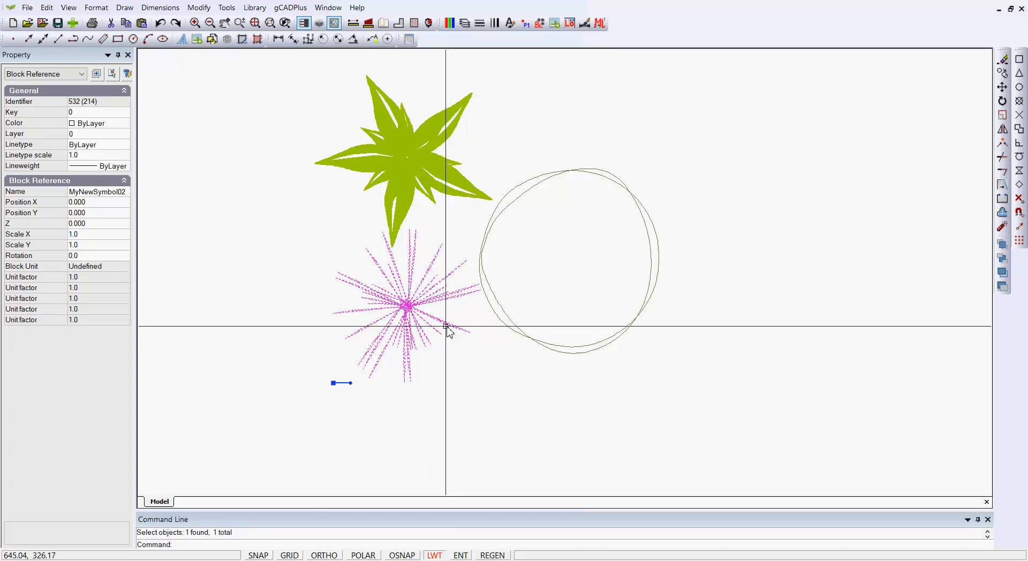
pyautogui.rightClick(417, 335)
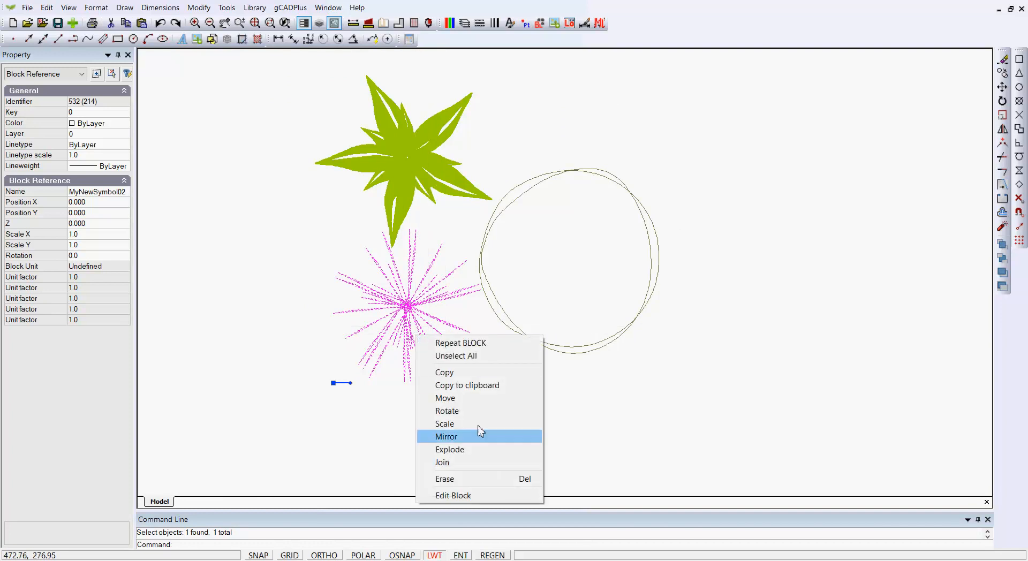
pyautogui.click(471, 496)
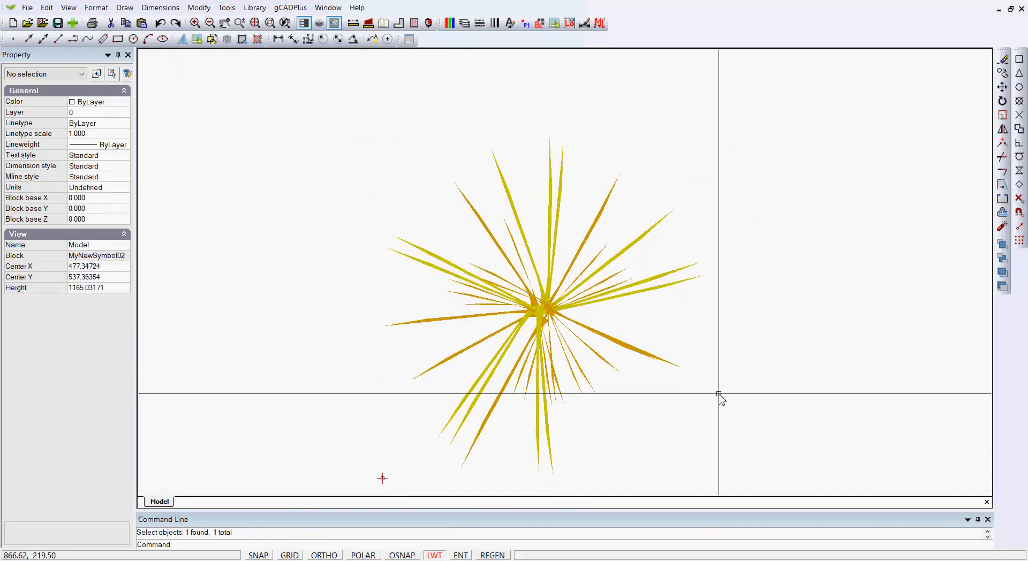
pyautogui.moveTo(768, 475); pyautogui.dragTo(378, 107)
pyautogui.rightClick(397, 185)
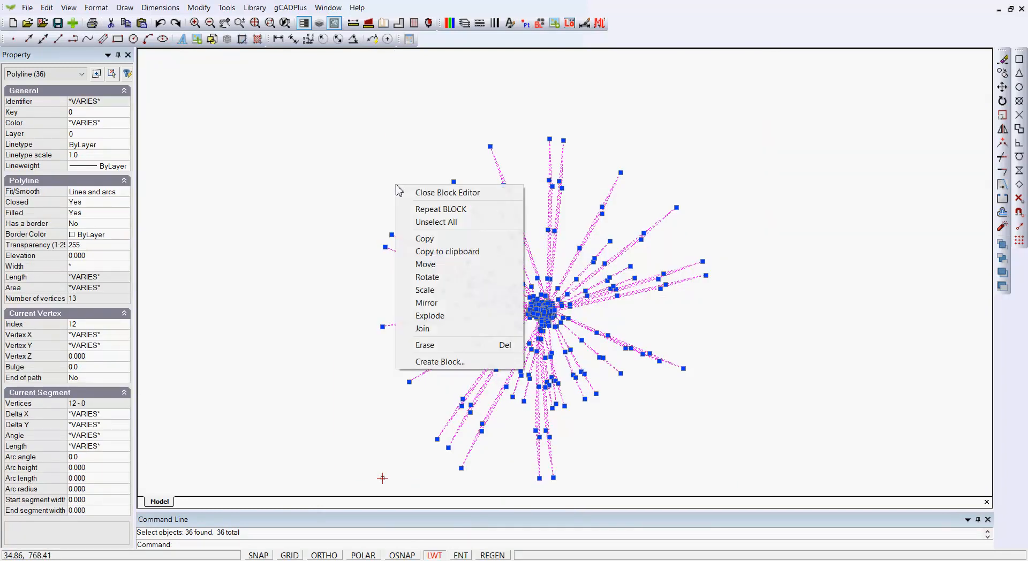
pyautogui.click(427, 265)
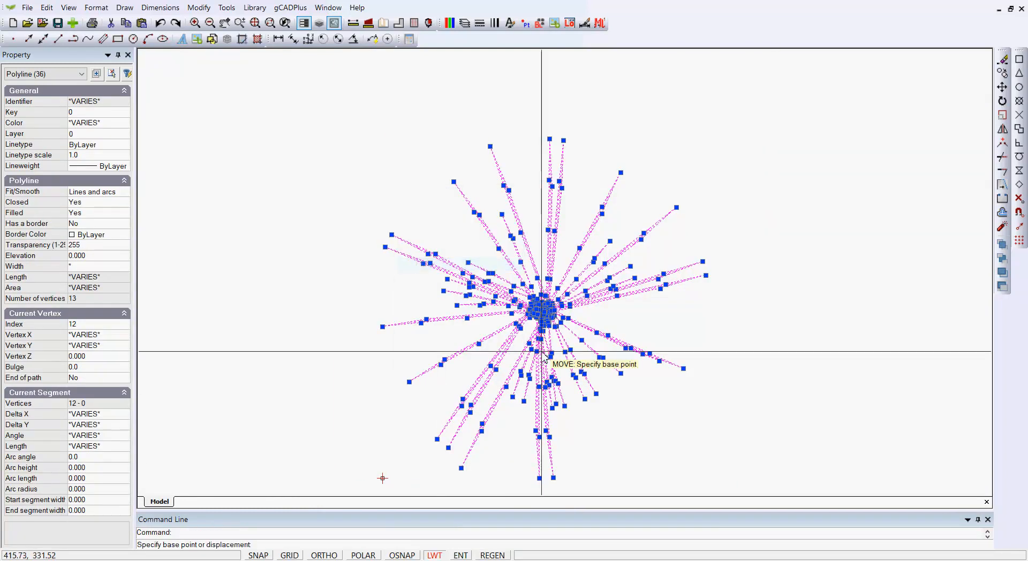
pyautogui.click(543, 310)
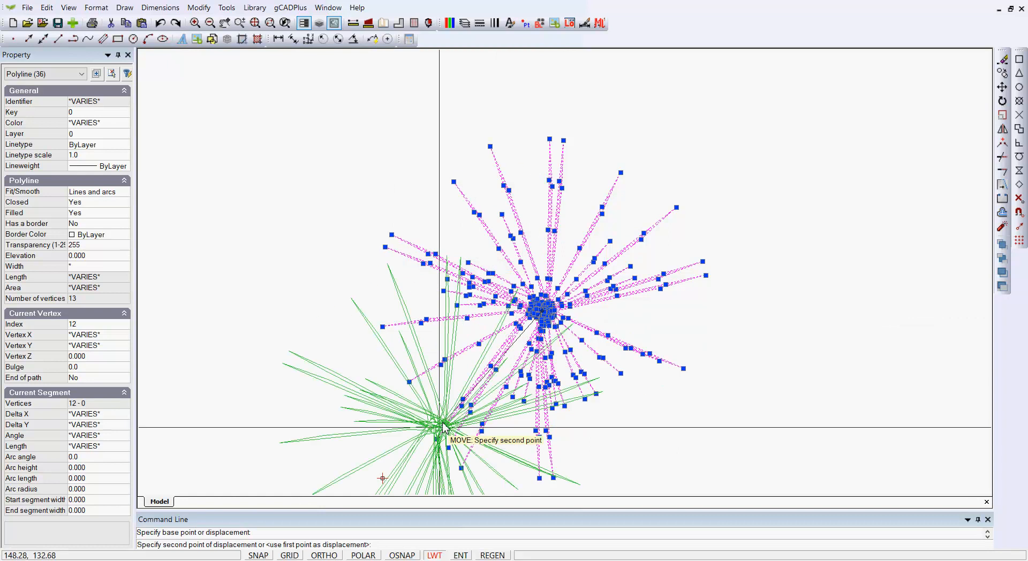
pyautogui.click(385, 484)
pyautogui.rightClick(604, 173)
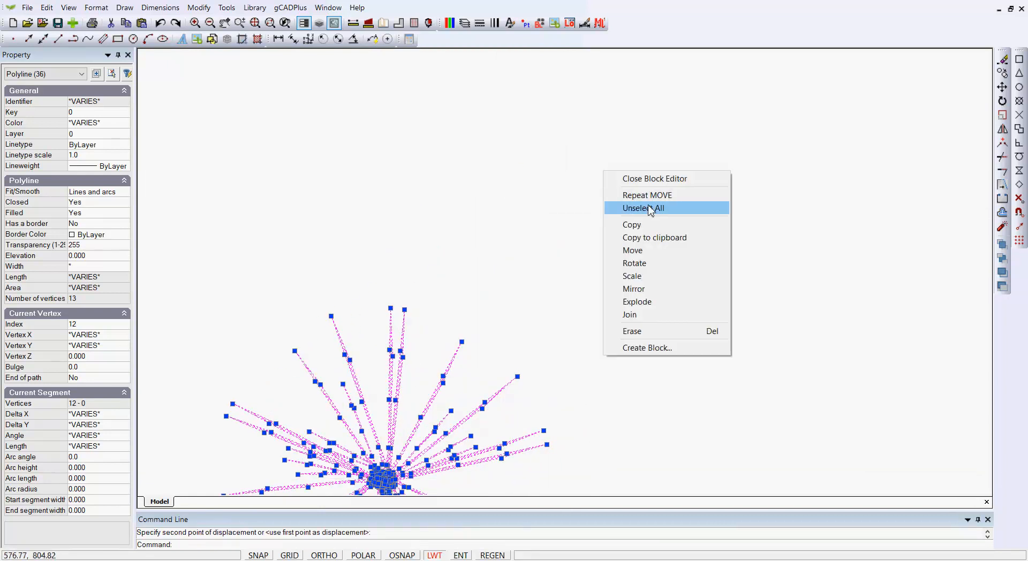
pyautogui.click(650, 179)
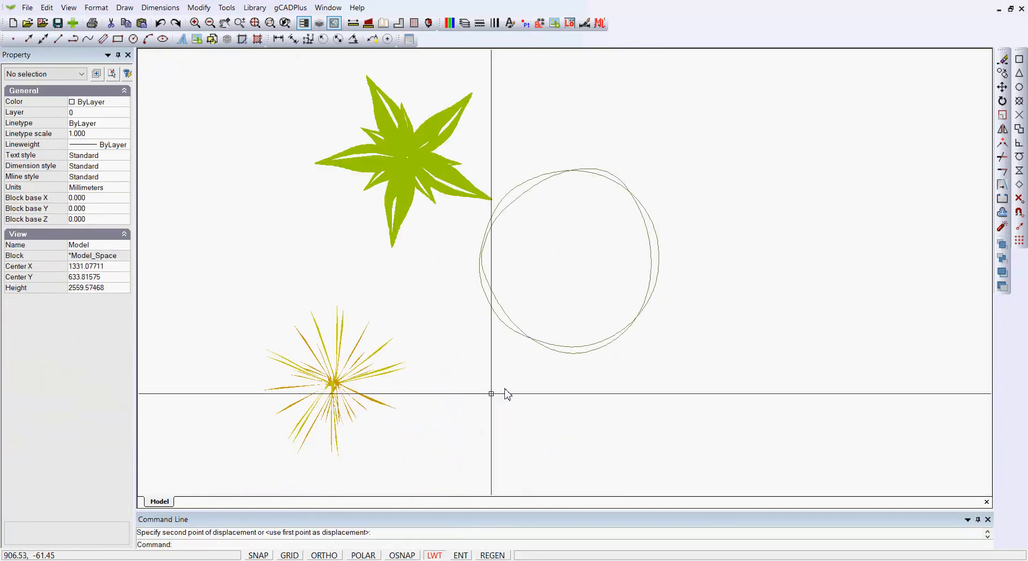
# Step: Copy the repaired grass block to the clipboard
pyautogui.click(332, 393)
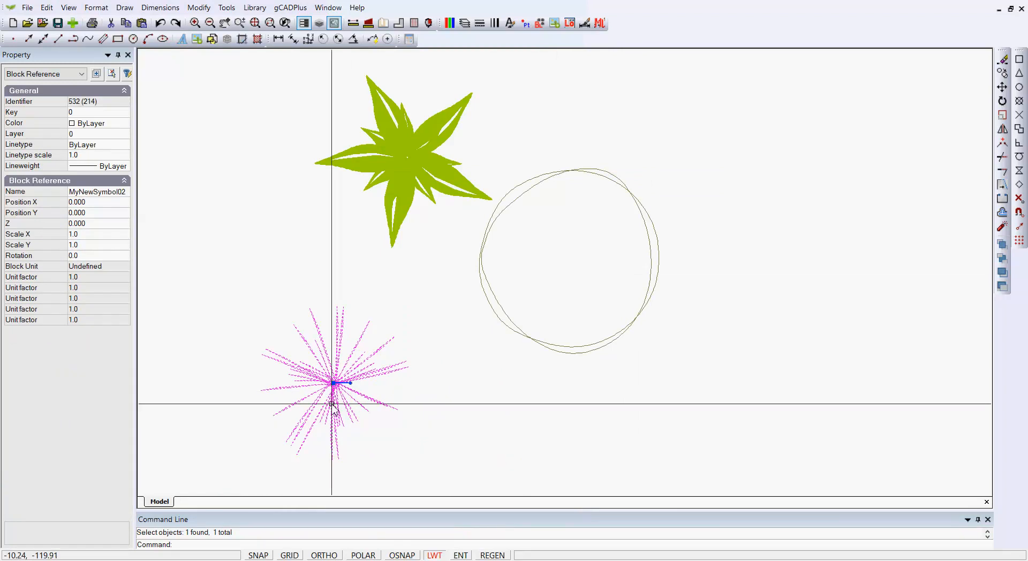
pyautogui.scroll(-3, 519, 404)
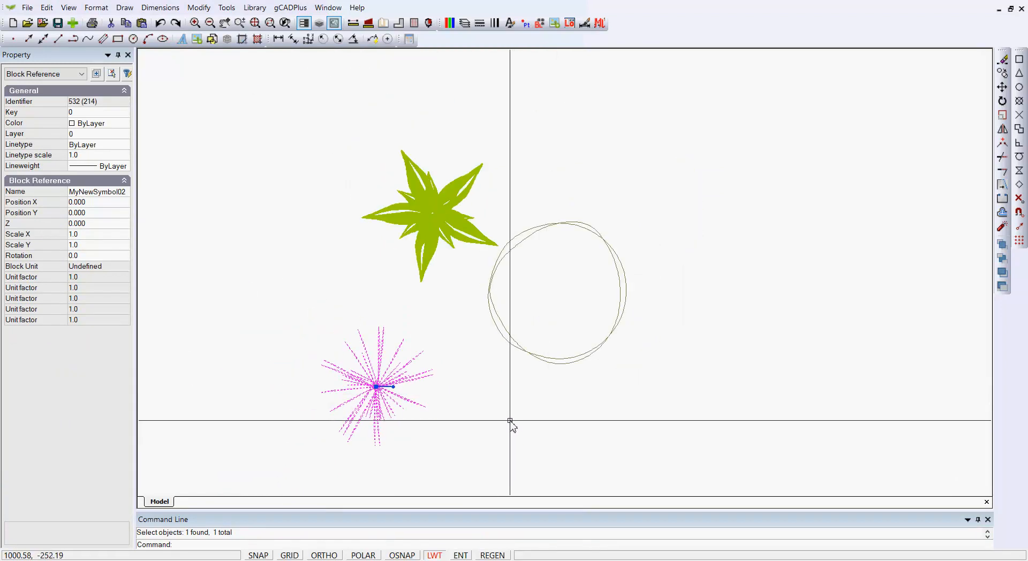
pyautogui.press('Escape')
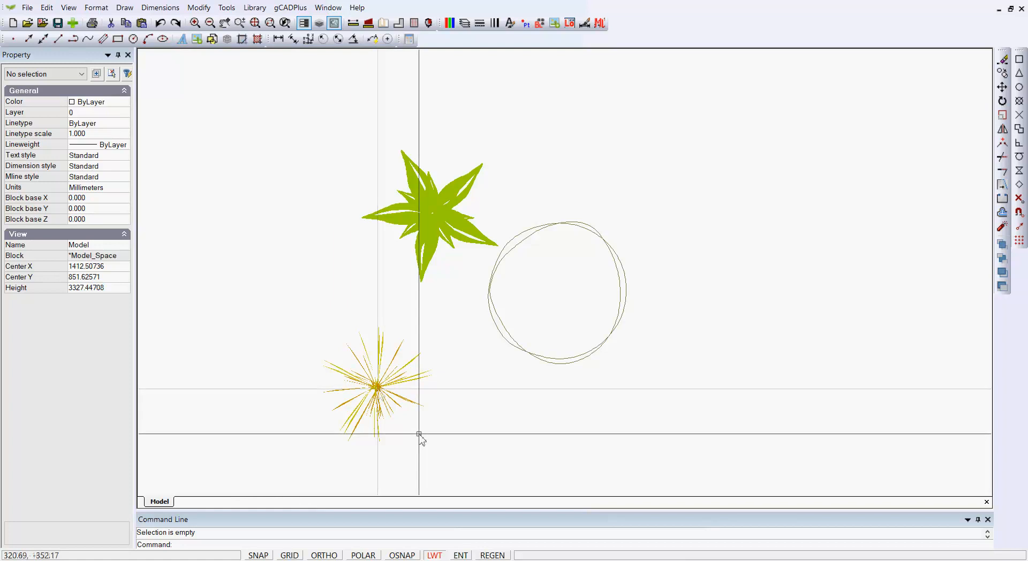
pyautogui.click(379, 390)
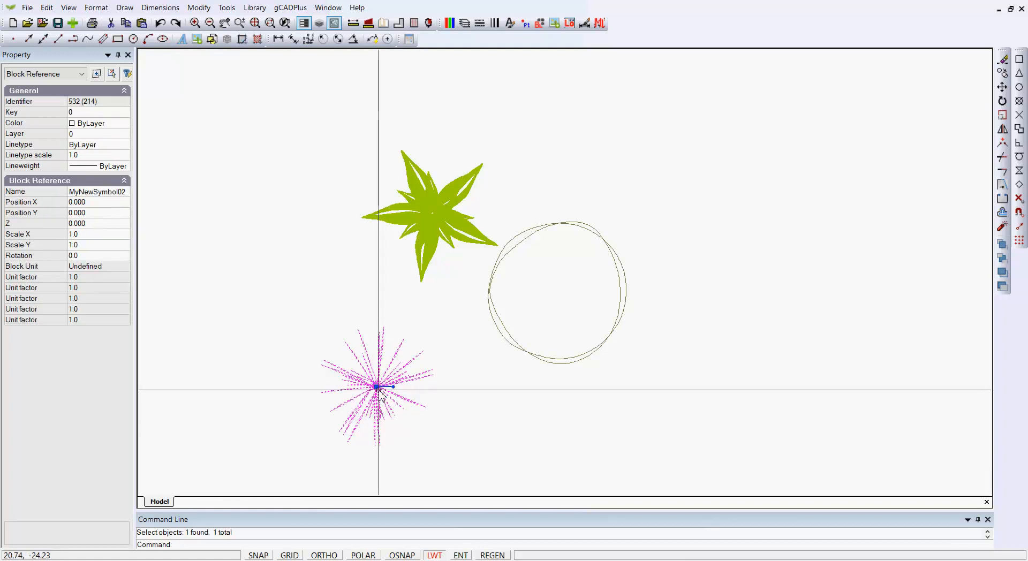
pyautogui.rightClick(379, 390)
pyautogui.click(421, 440)
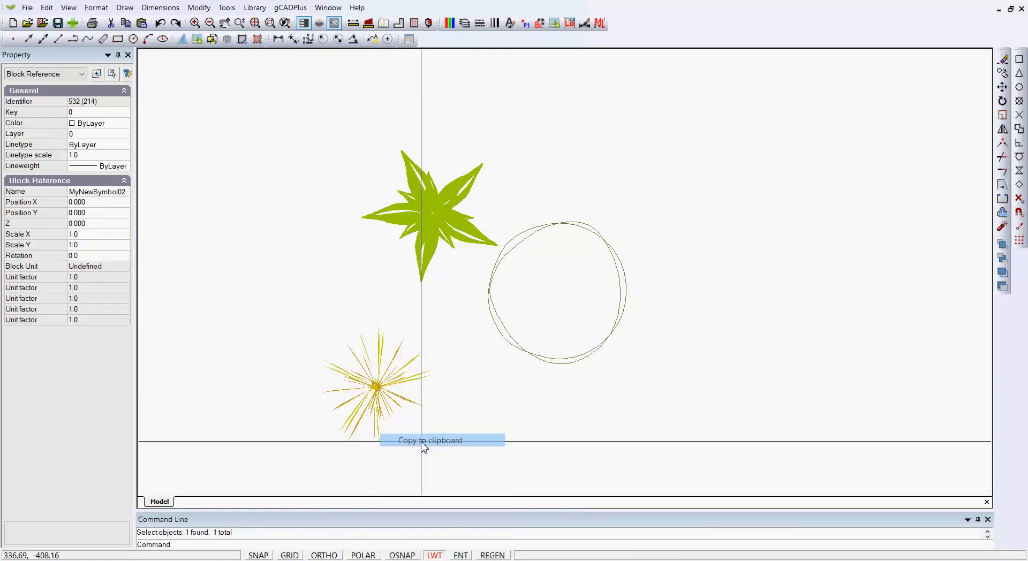
# Step: Start a new Default.lcd drawing, paste the grass at 0,0, and zoom to extents
pyautogui.click(12, 23)
pyautogui.click(660, 385)
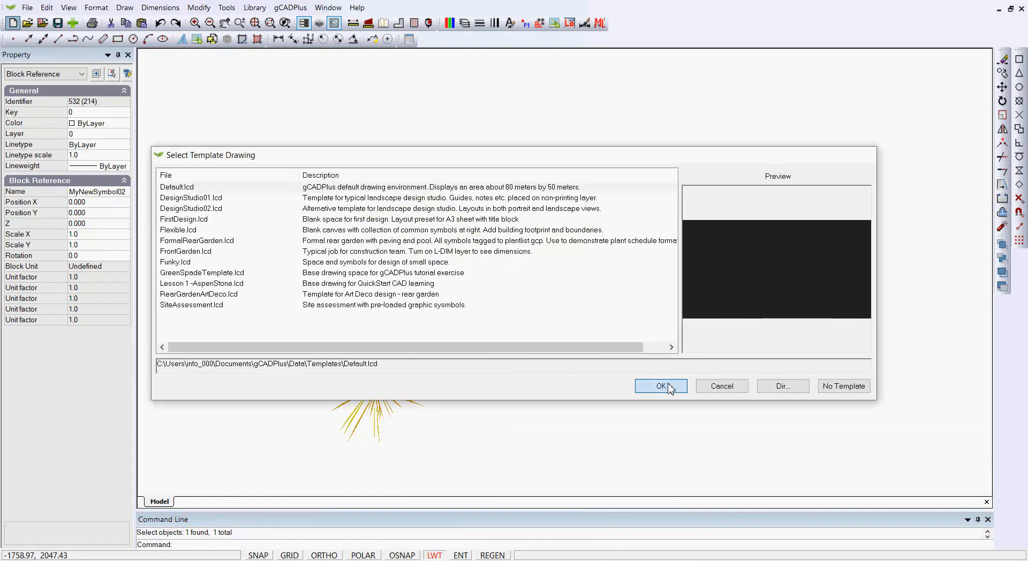
pyautogui.rightClick(503, 280)
pyautogui.click(530, 282)
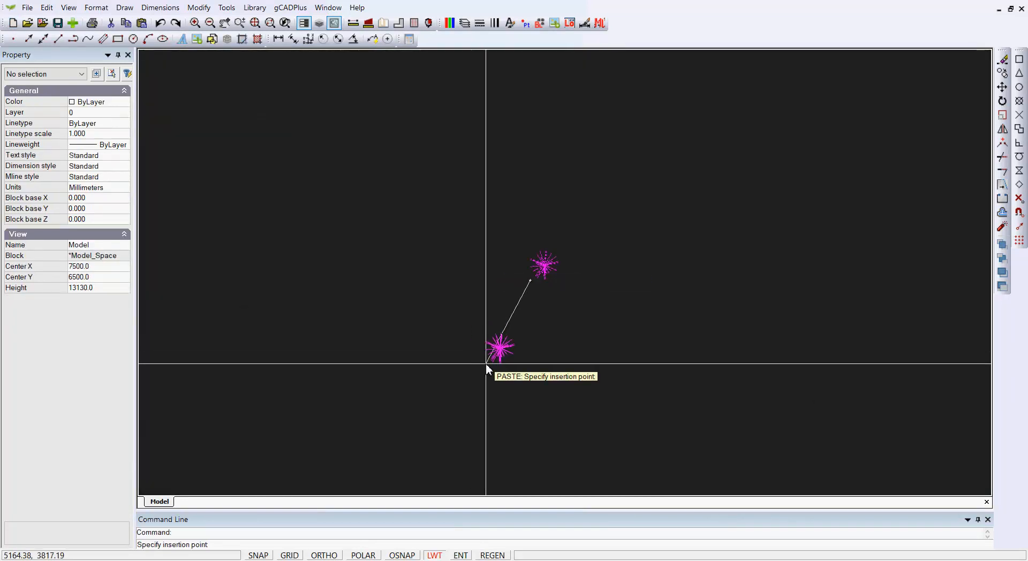
pyautogui.write('0,0')
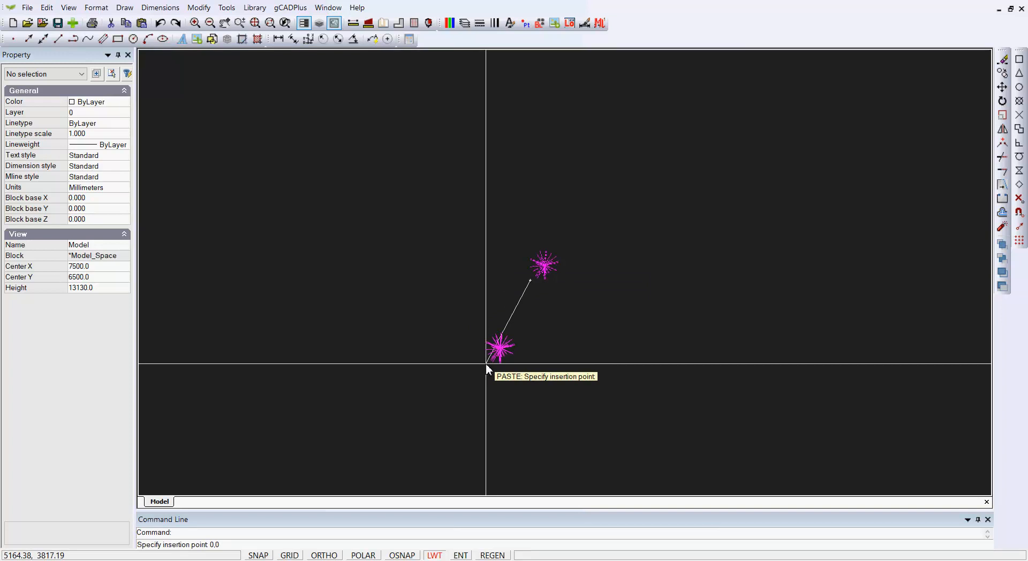
pyautogui.press('Return')
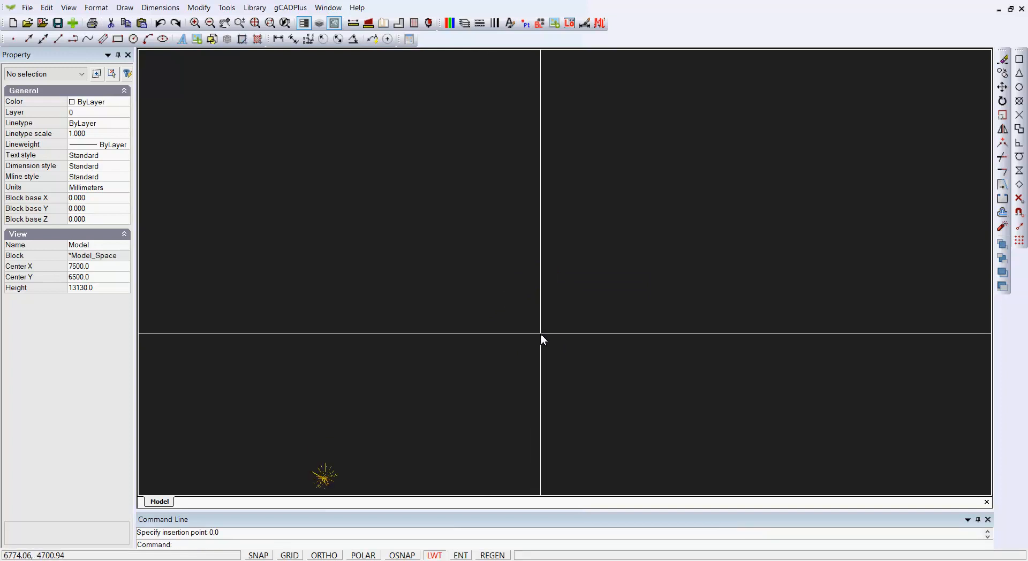
pyautogui.rightClick(541, 333)
pyautogui.click(590, 375)
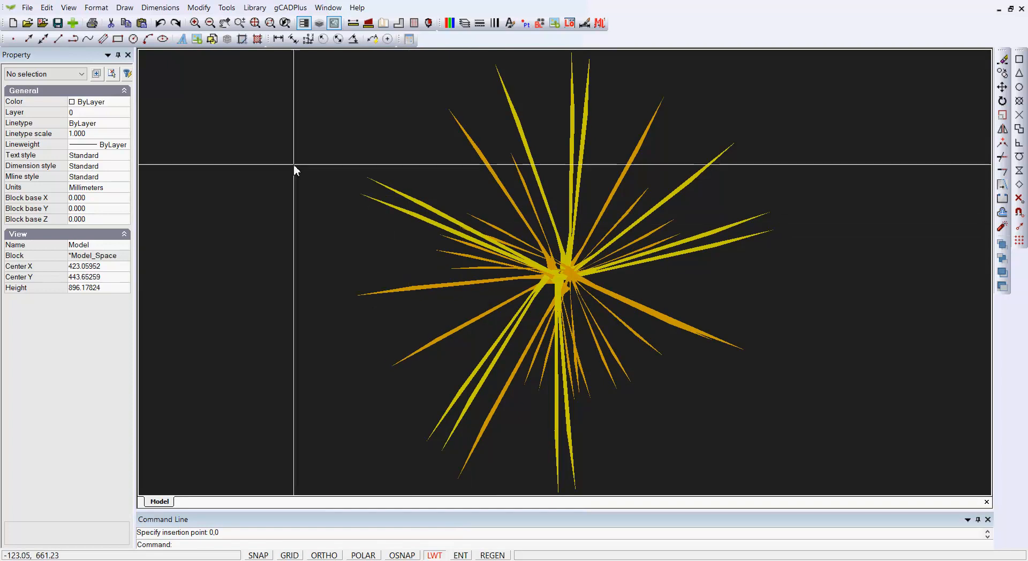
# Step: Set the drawing background colour to white
pyautogui.click(69, 8)
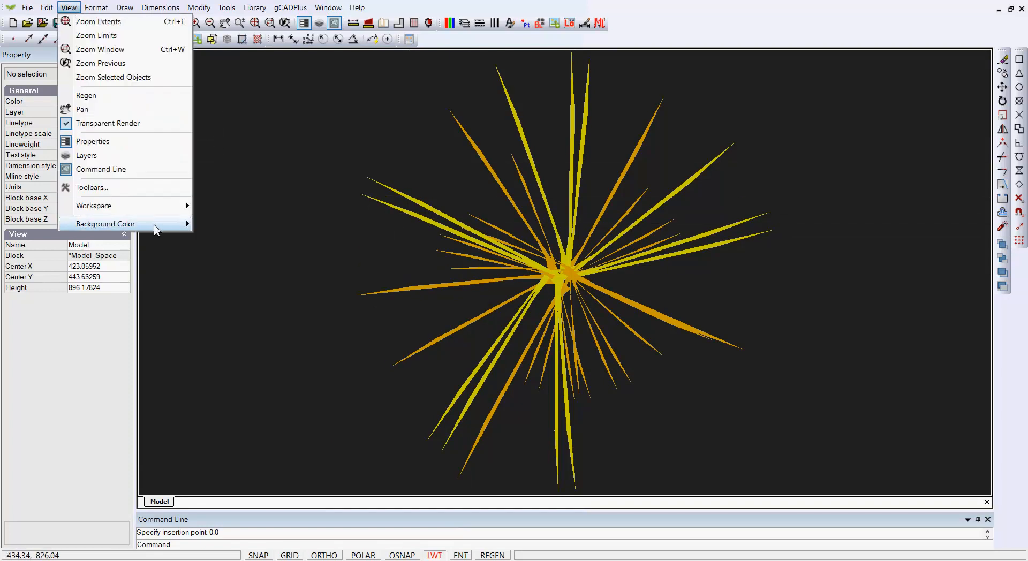
pyautogui.moveTo(183, 225)
pyautogui.click(221, 224)
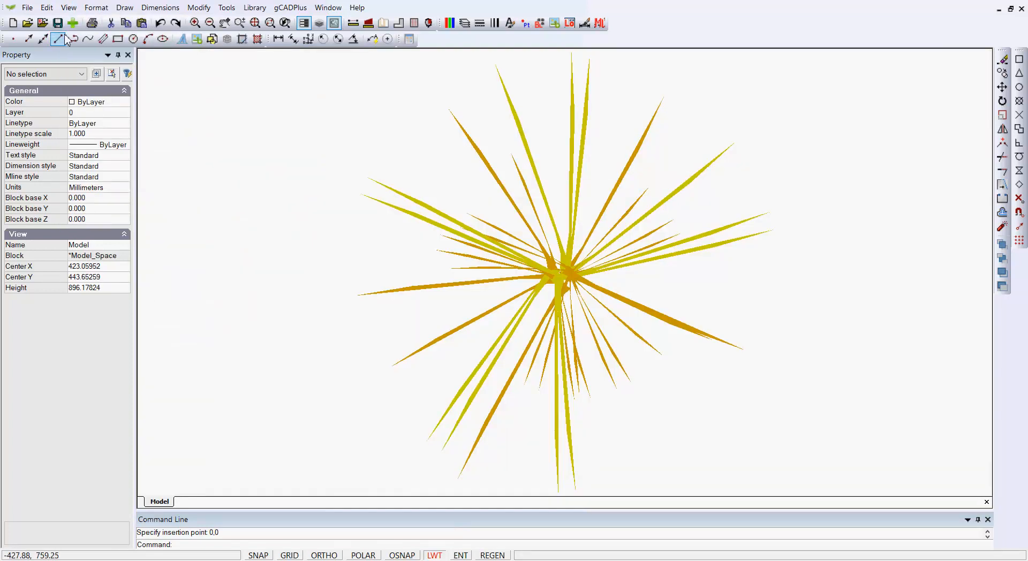
# Step: Save the drawing as MyNewSymbol02.lcd in the My Symbols folder
pyautogui.click(27, 8)
pyautogui.click(52, 118)
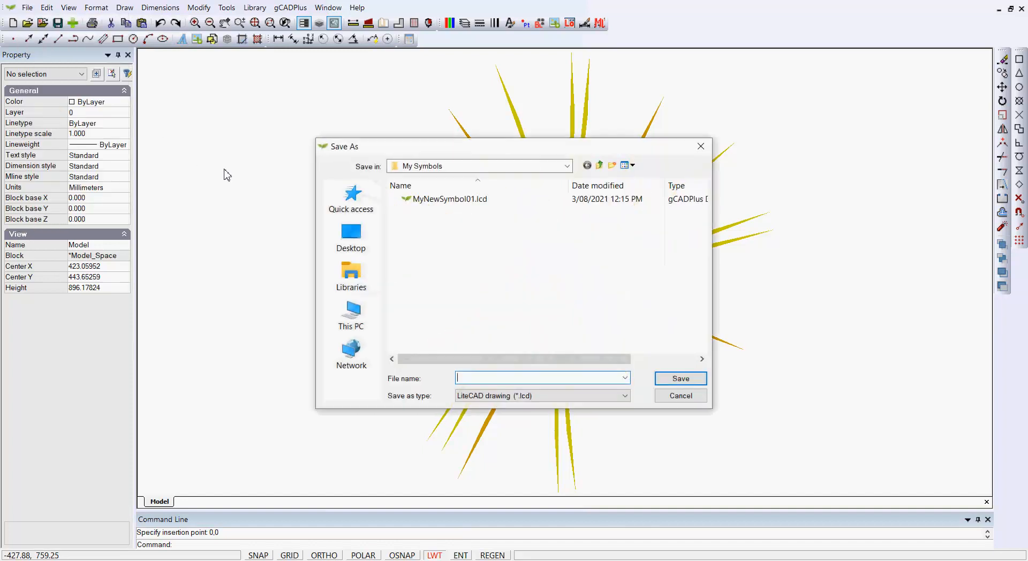
pyautogui.click(464, 203)
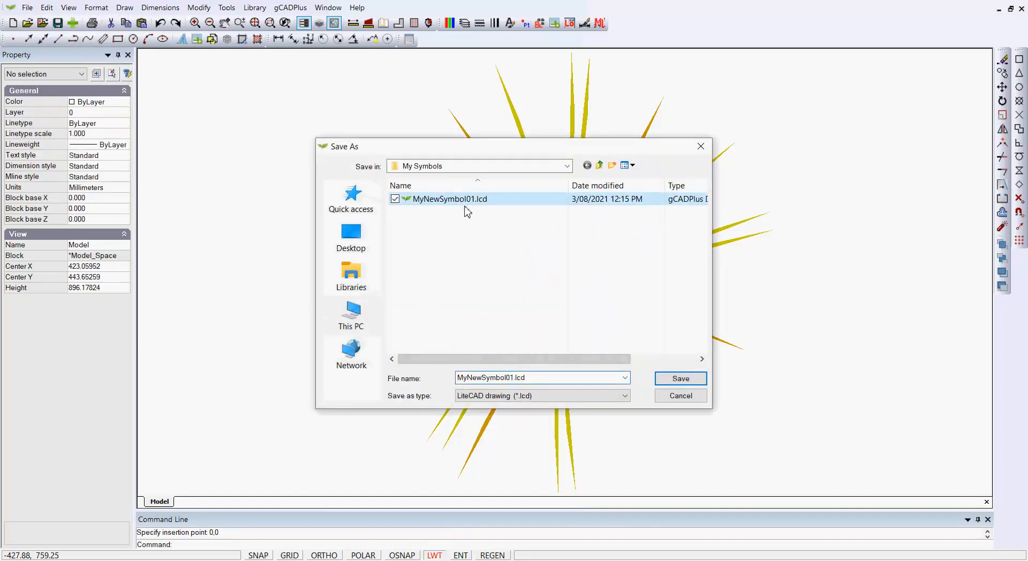
pyautogui.click(512, 378)
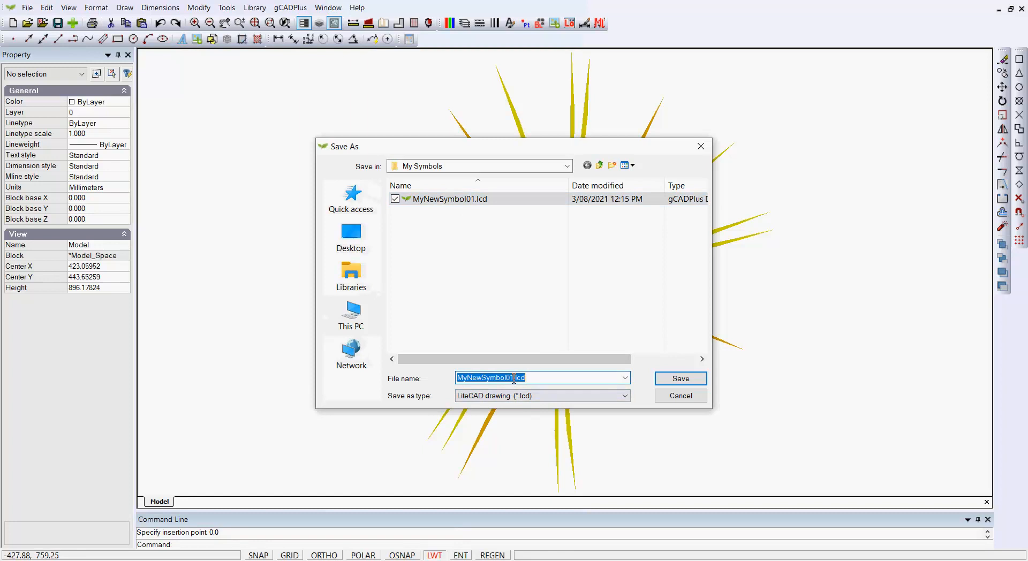
pyautogui.click(512, 379)
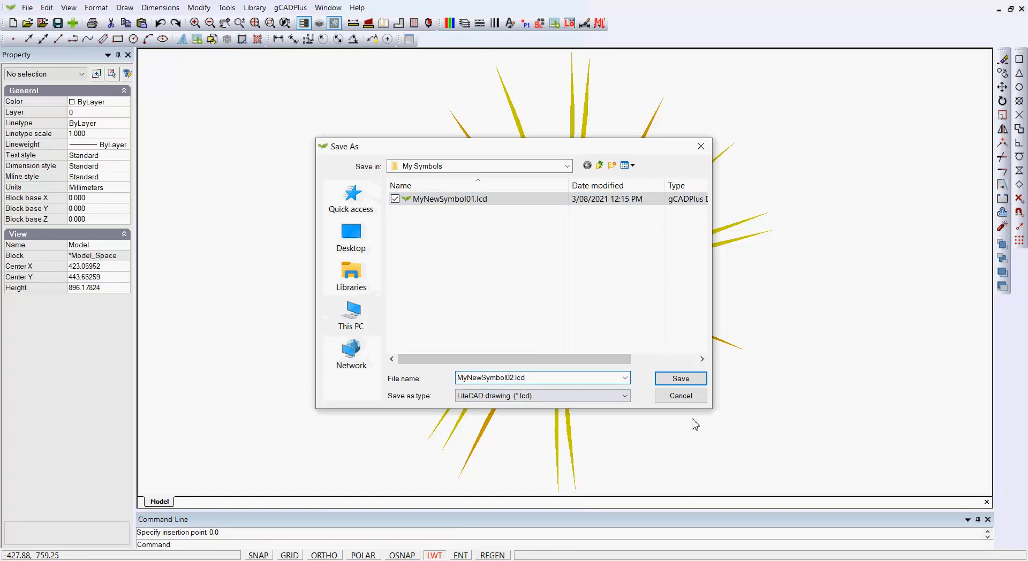
pyautogui.write('2')
pyautogui.click(684, 380)
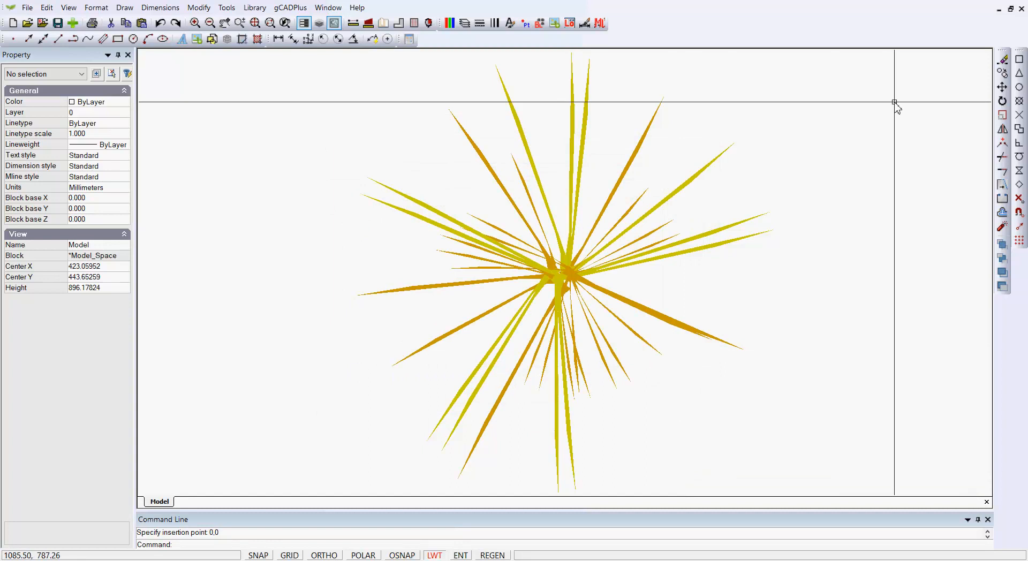
# Step: Close the grass drawing and discard the unsaved Noname drawing
pyautogui.click(1021, 9)
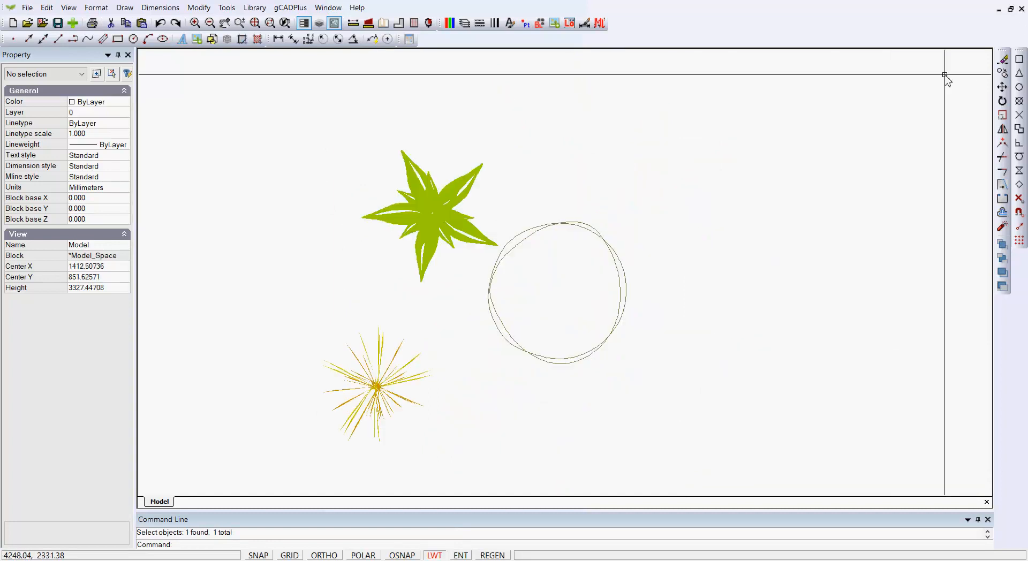
pyautogui.click(1022, 11)
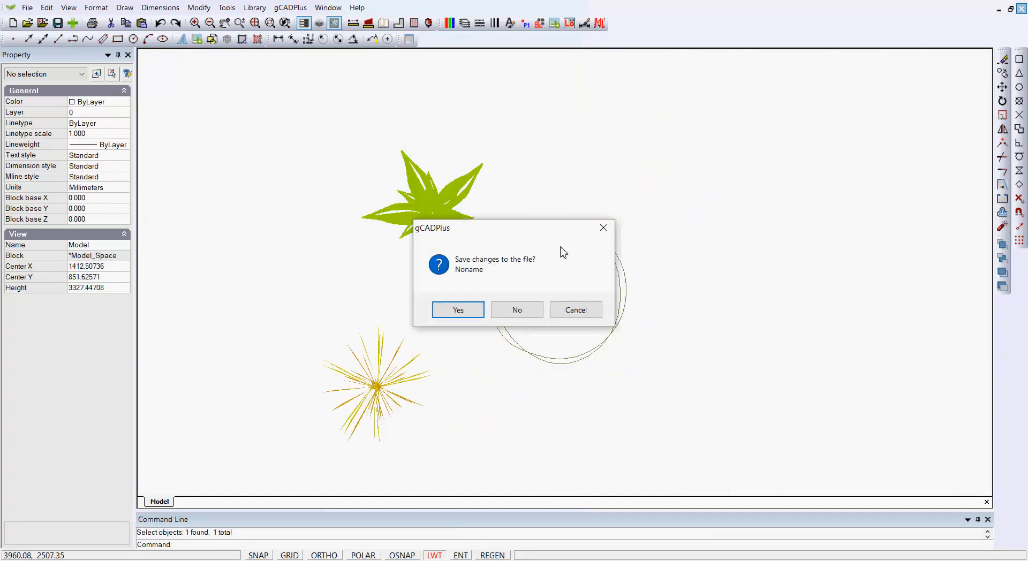
pyautogui.click(512, 310)
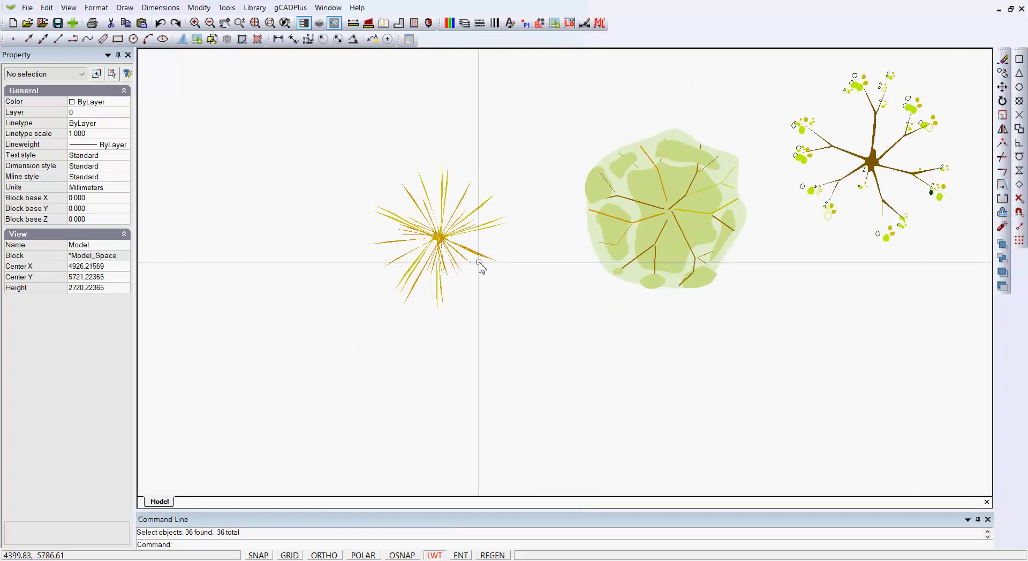
pyautogui.click(255, 9)
pyautogui.moveTo(282, 21)
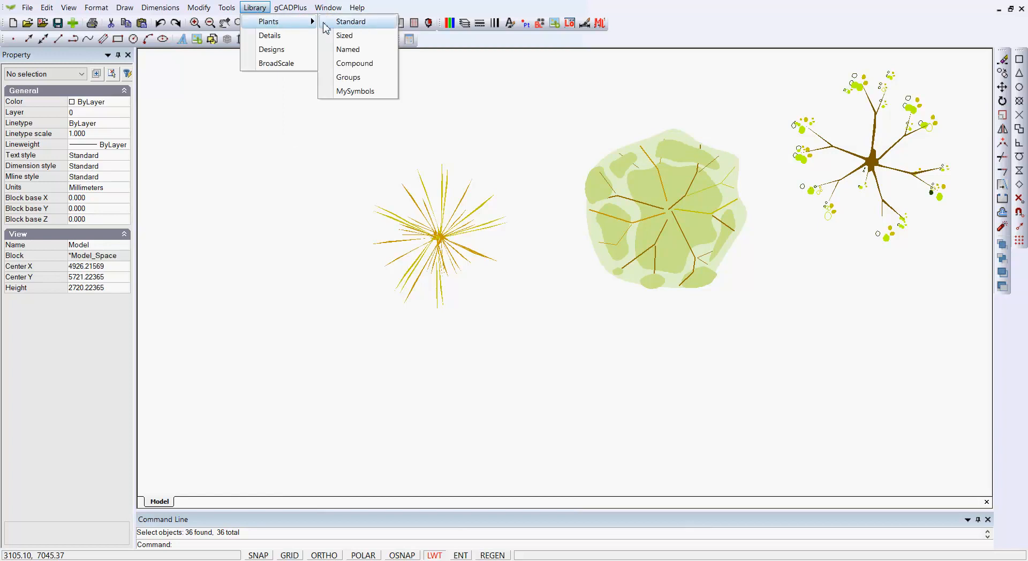
pyautogui.click(355, 91)
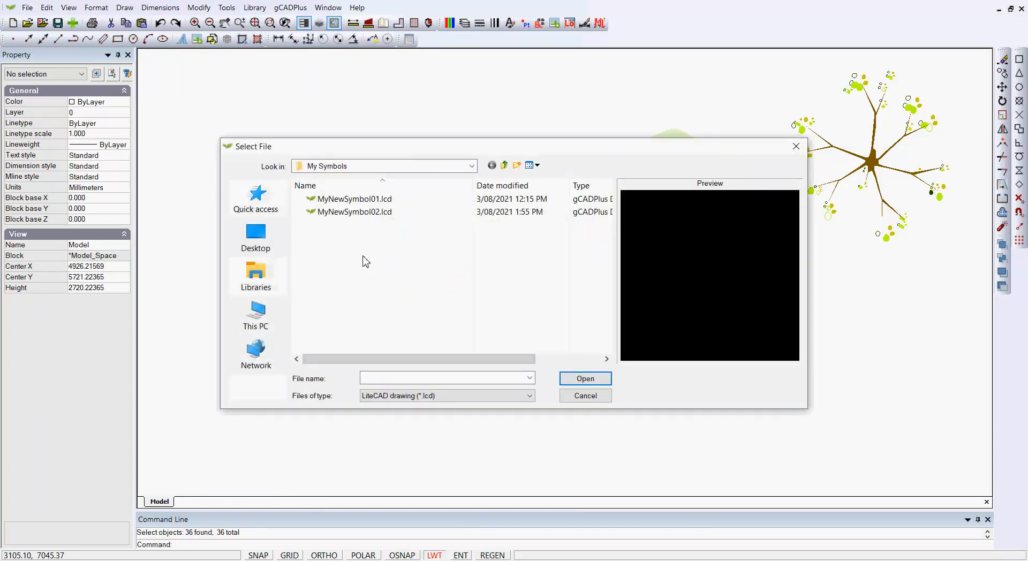
pyautogui.click(356, 212)
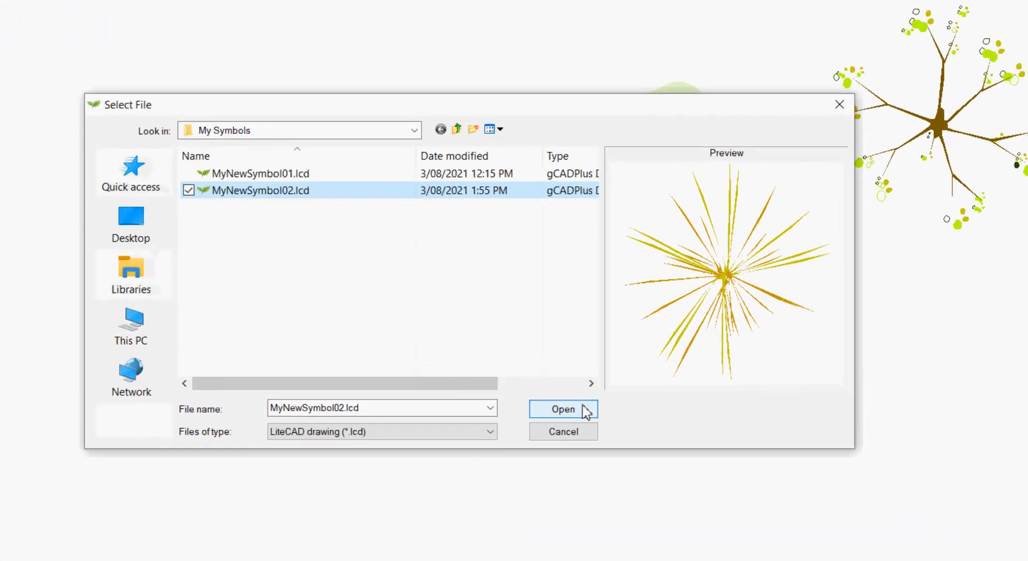
pyautogui.click(586, 379)
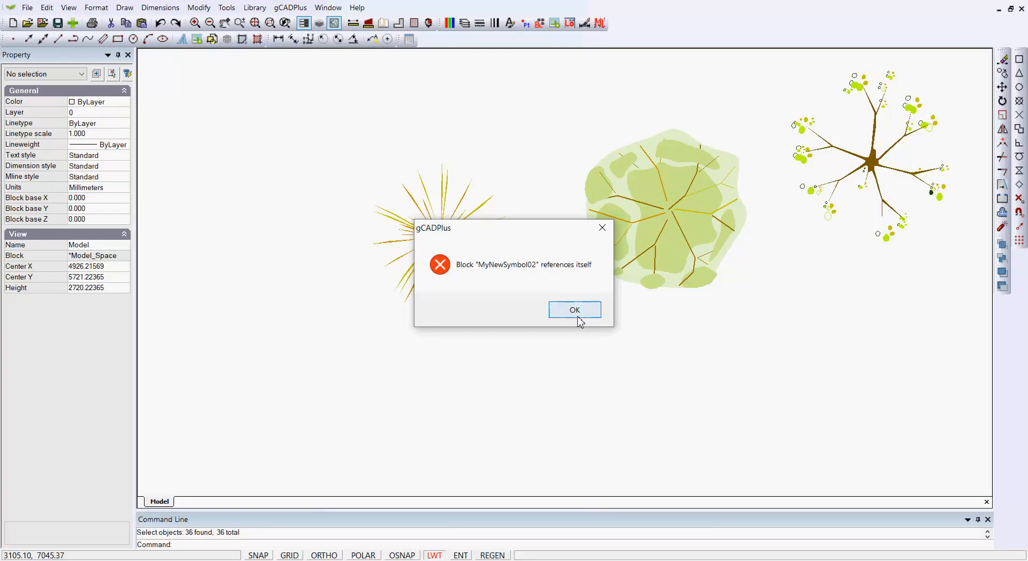
pyautogui.click(579, 318)
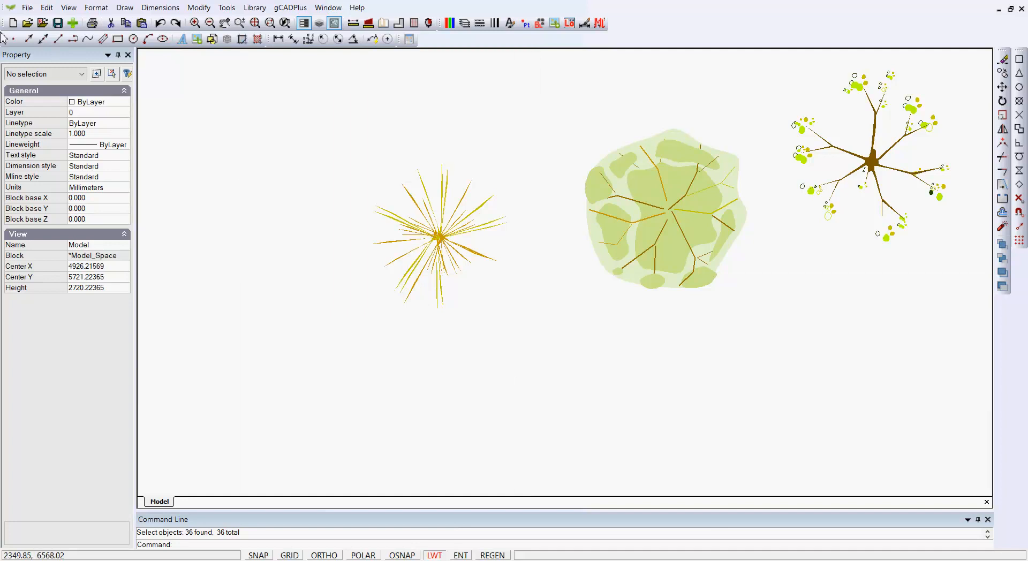
# Step: Open MyNewSymbol02.lcd and review its block definitions
pyautogui.click(27, 23)
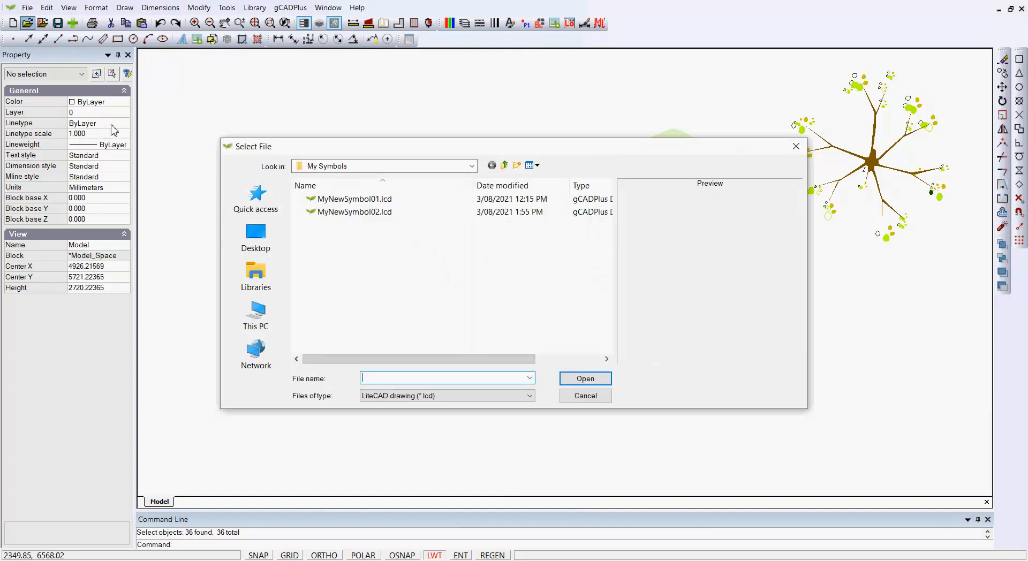
pyautogui.click(367, 215)
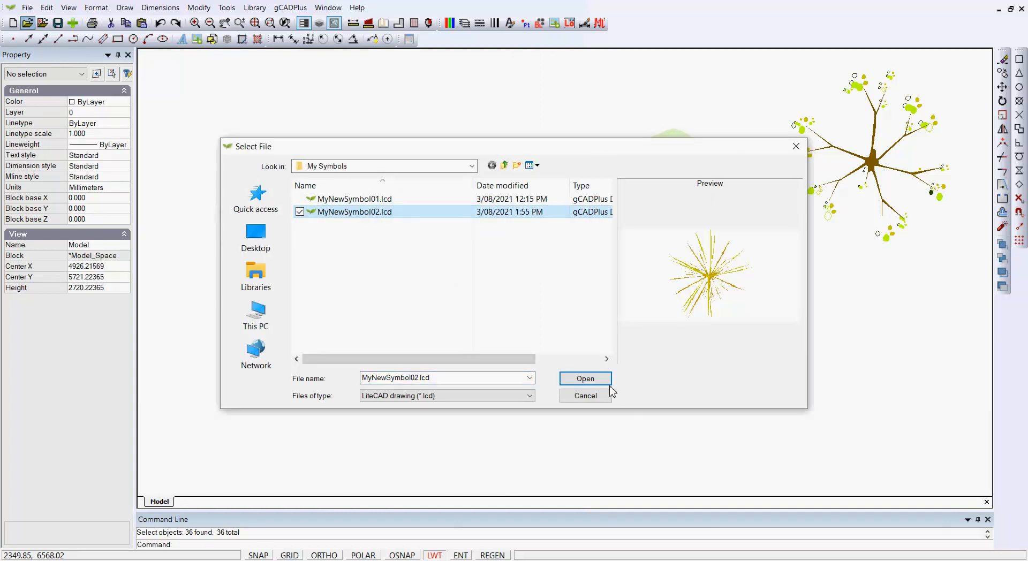
pyautogui.click(595, 379)
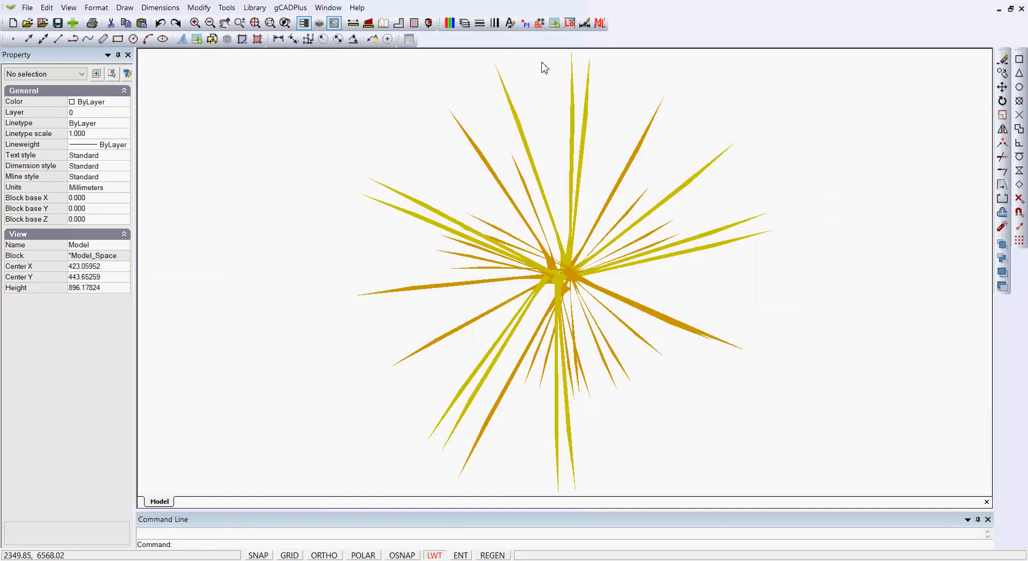
pyautogui.click(546, 27)
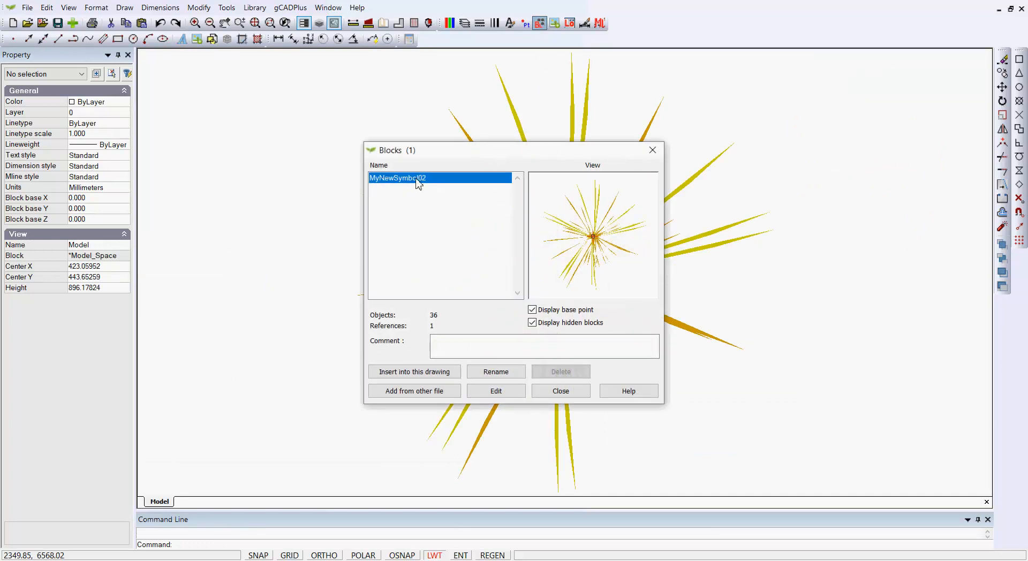
pyautogui.click(562, 395)
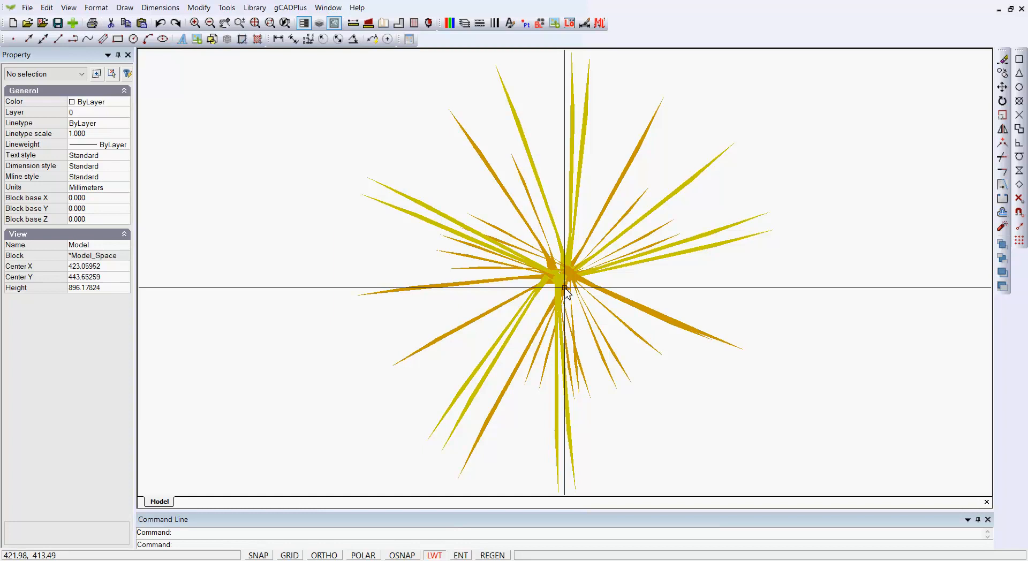
# Step: Explode the grass block reference back into its 36 separate strokes
pyautogui.click(566, 289)
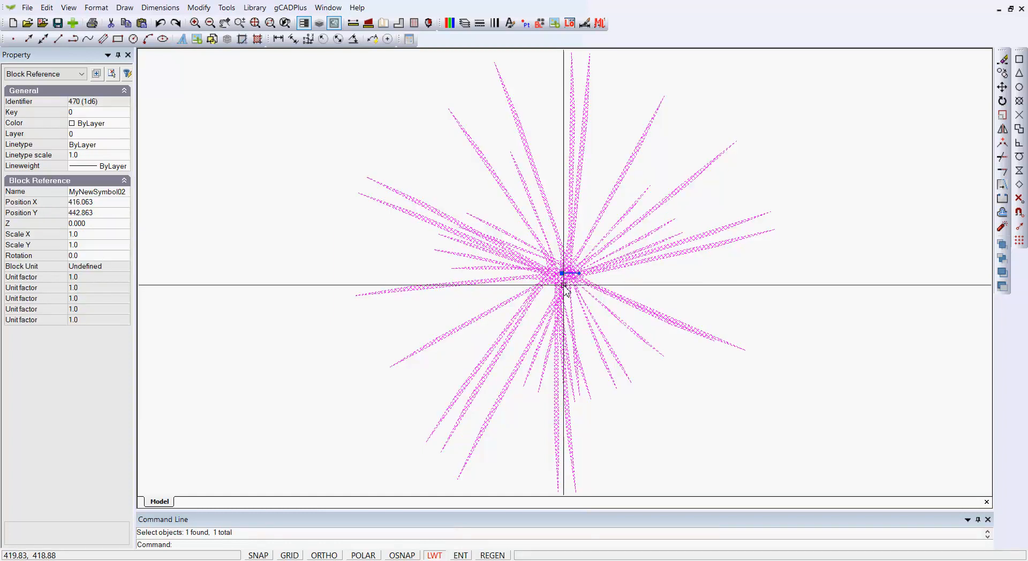
pyautogui.rightClick(566, 290)
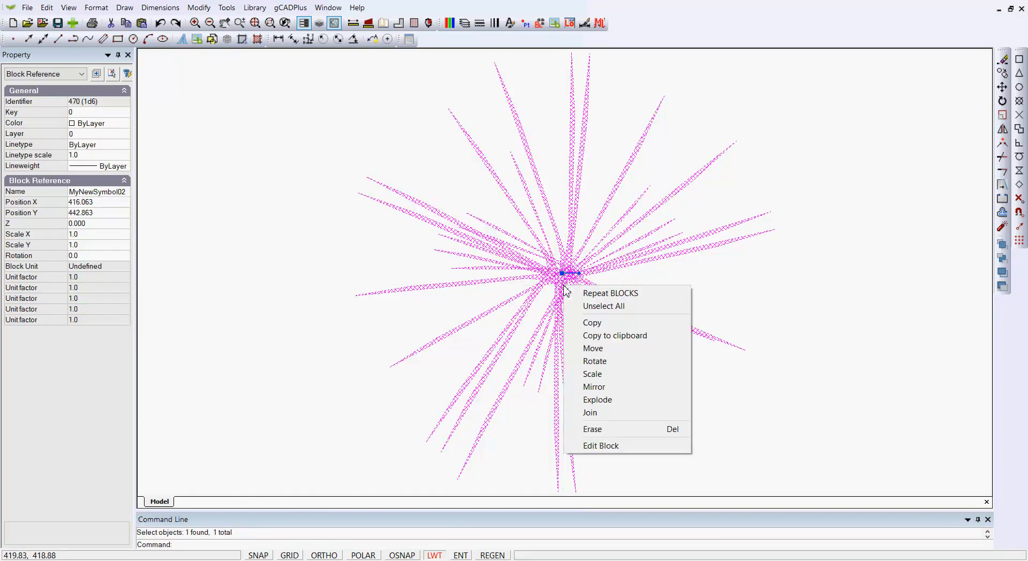
pyautogui.click(597, 401)
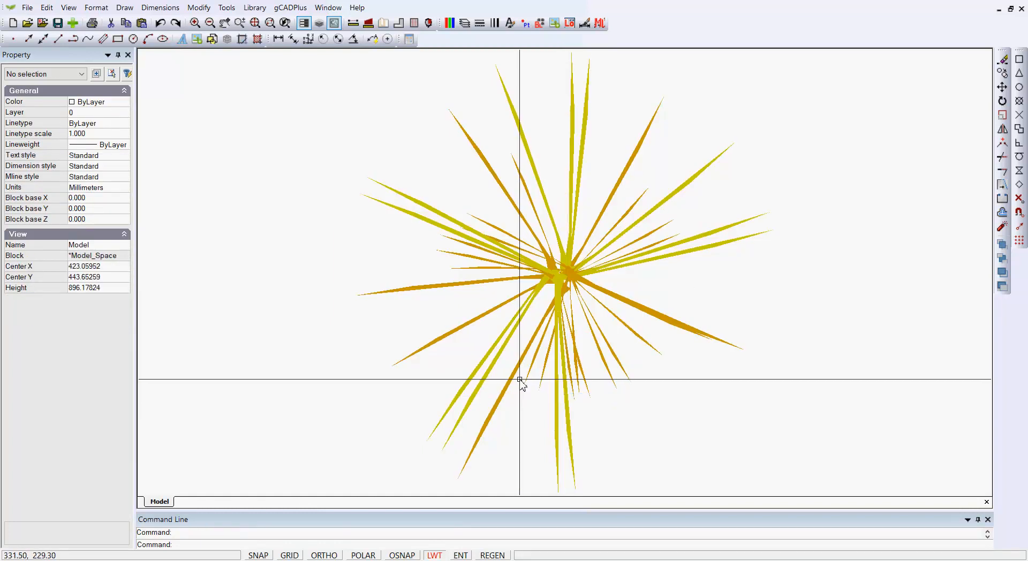
pyautogui.click(540, 23)
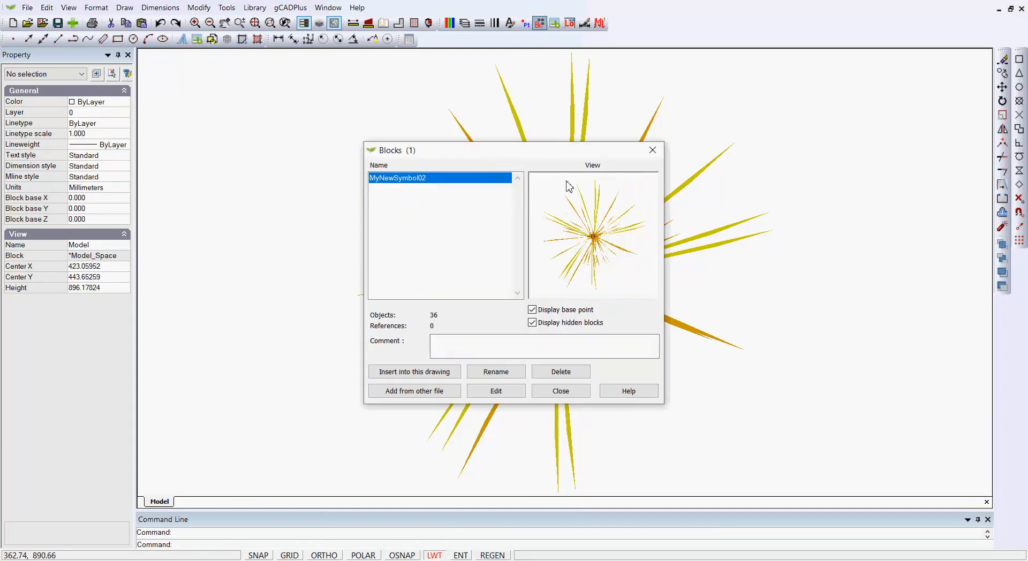
# Step: Delete the unused MyNewSymbol02 block definition, then save and close the symbol file
pyautogui.click(554, 374)
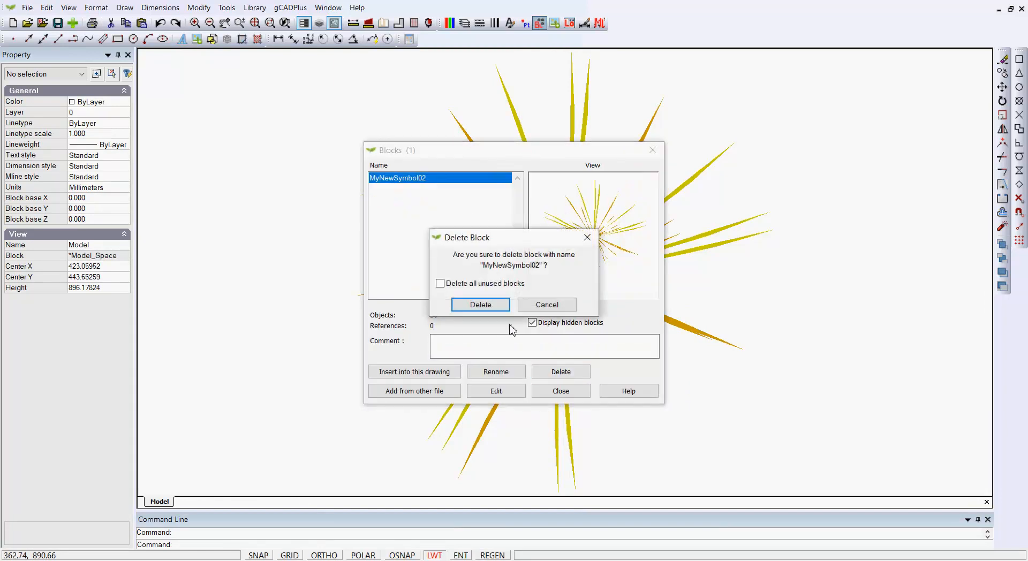
pyautogui.click(482, 309)
pyautogui.click(546, 308)
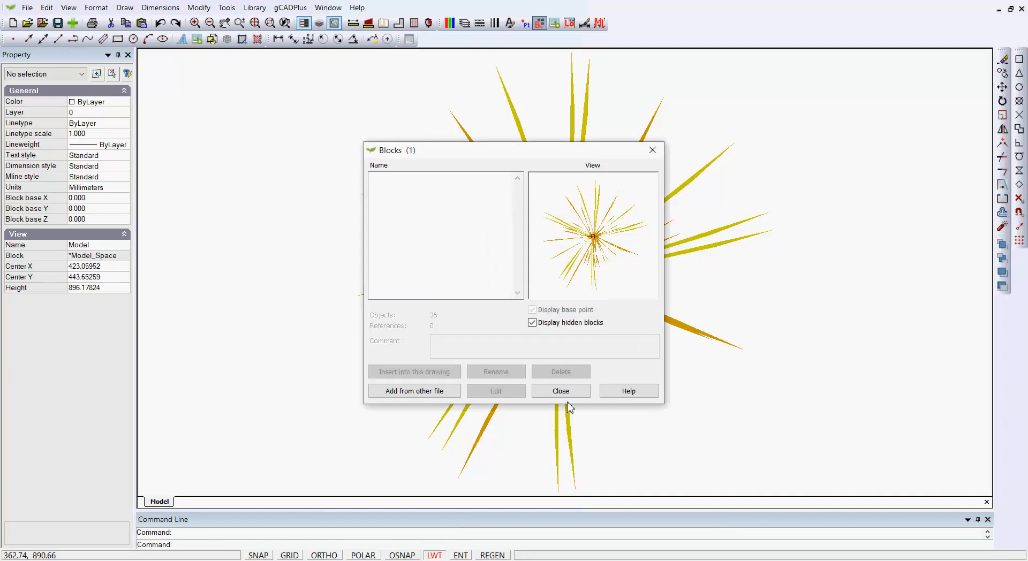
pyautogui.click(561, 391)
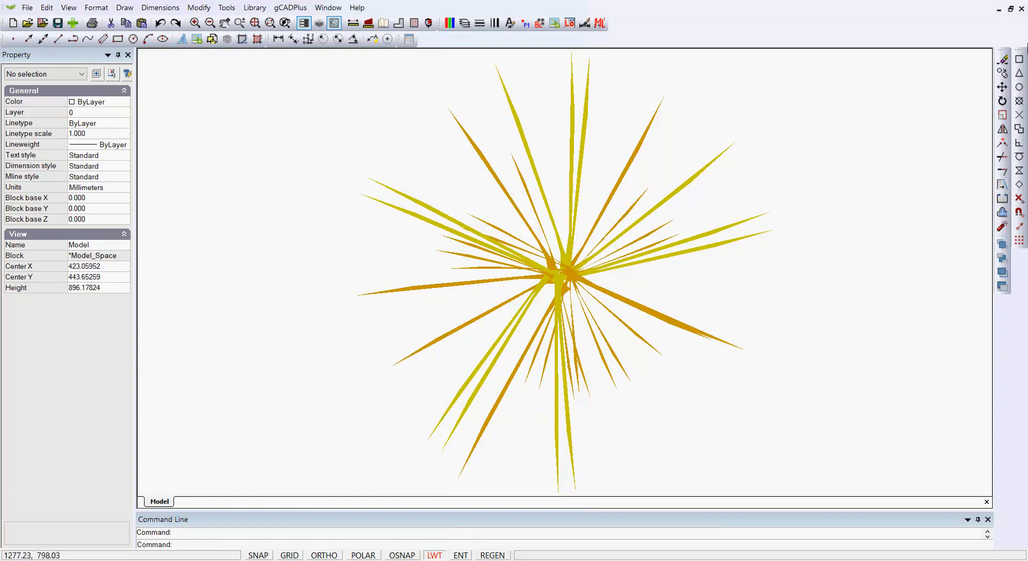
pyautogui.click(1022, 11)
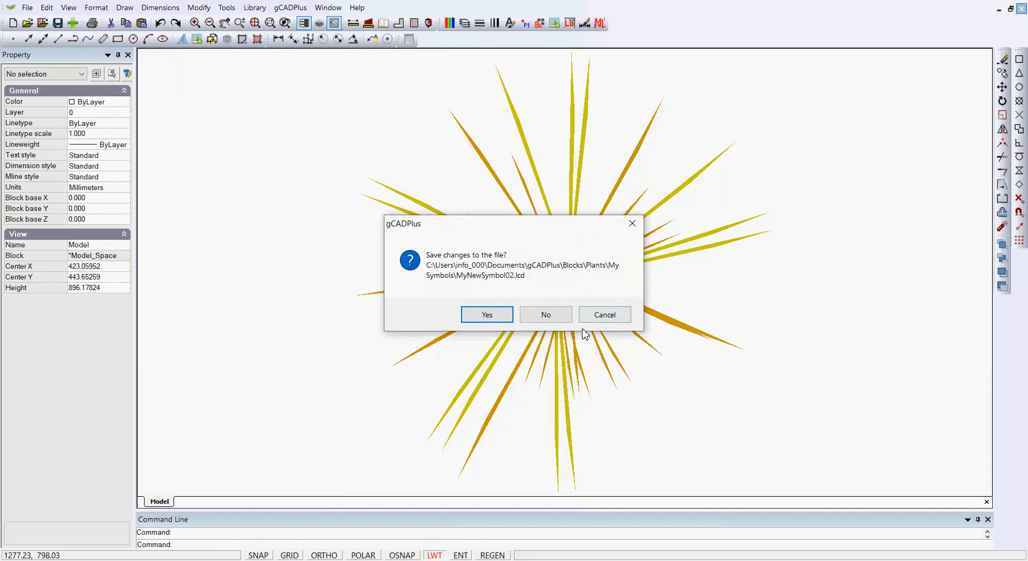
pyautogui.click(493, 320)
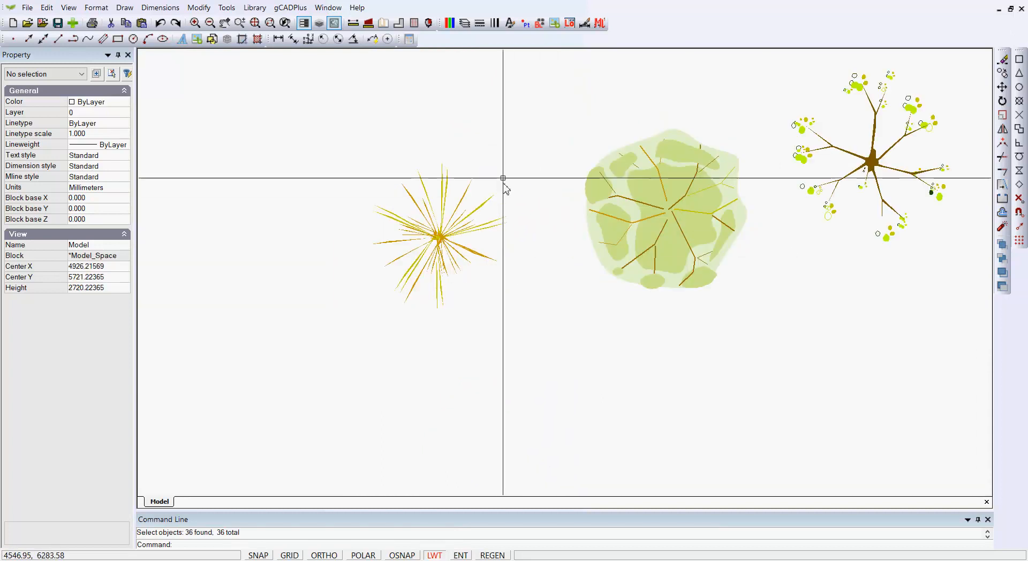
# Step: Insert MyNewSymbol02 from the My Symbols plant library at the lower left
pyautogui.click(255, 8)
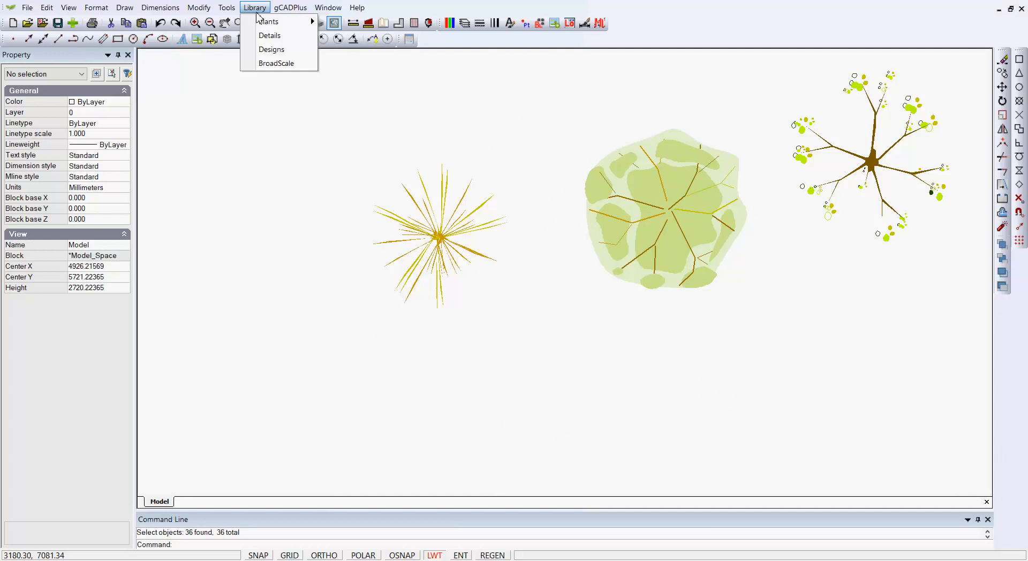
pyautogui.moveTo(290, 22)
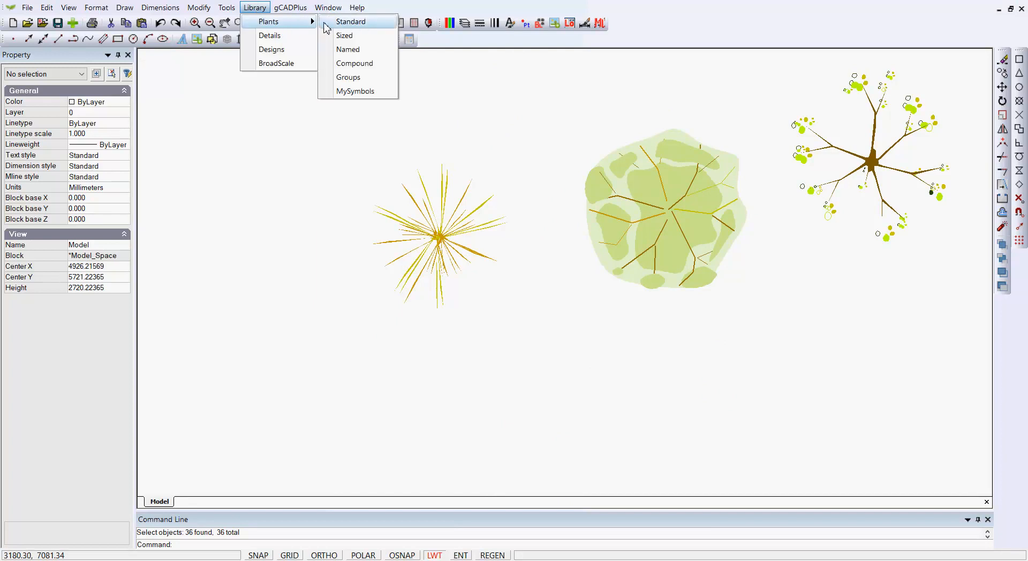
pyautogui.click(355, 91)
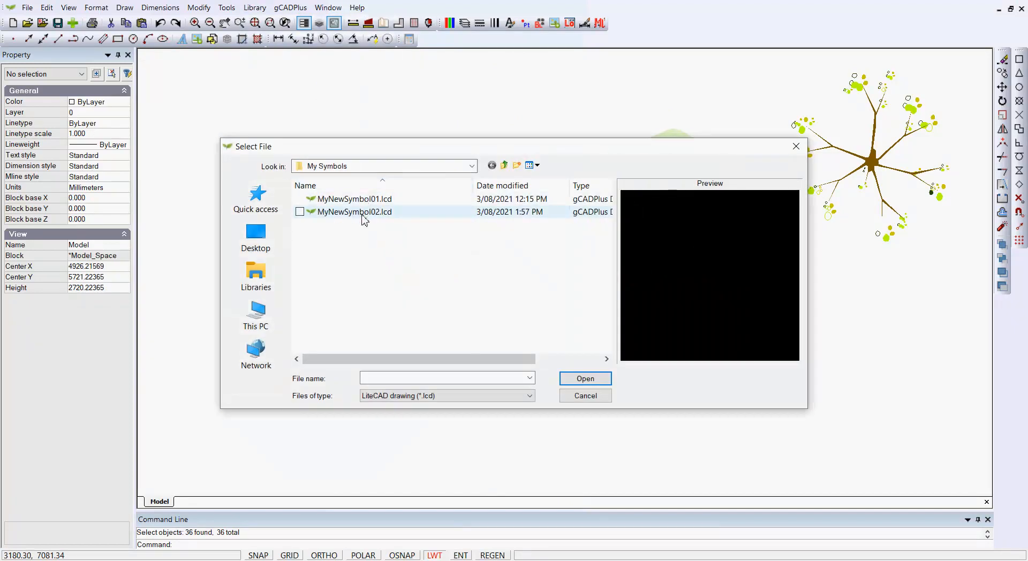
pyautogui.click(357, 212)
pyautogui.click(610, 380)
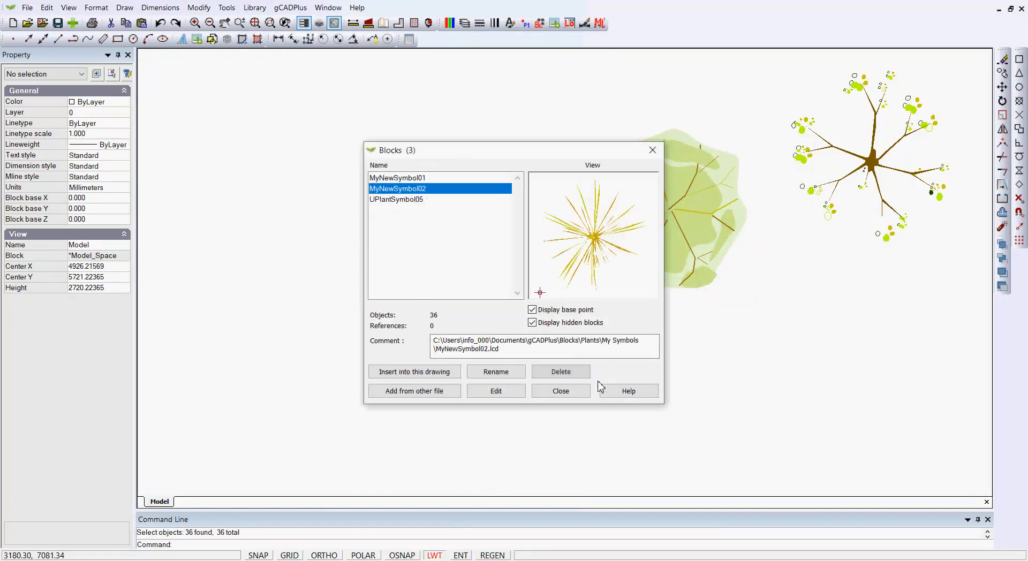
pyautogui.click(423, 377)
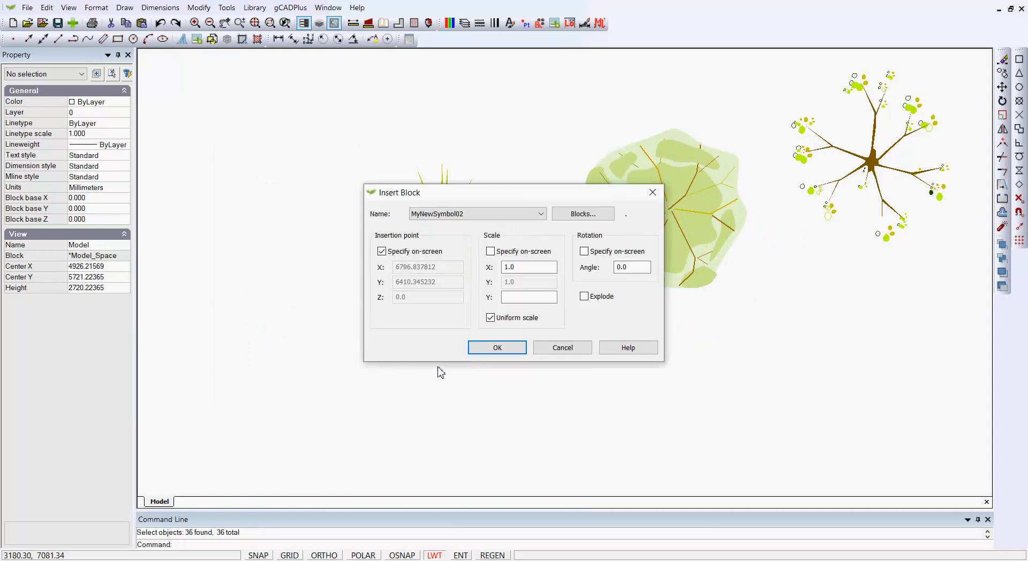
pyautogui.click(490, 351)
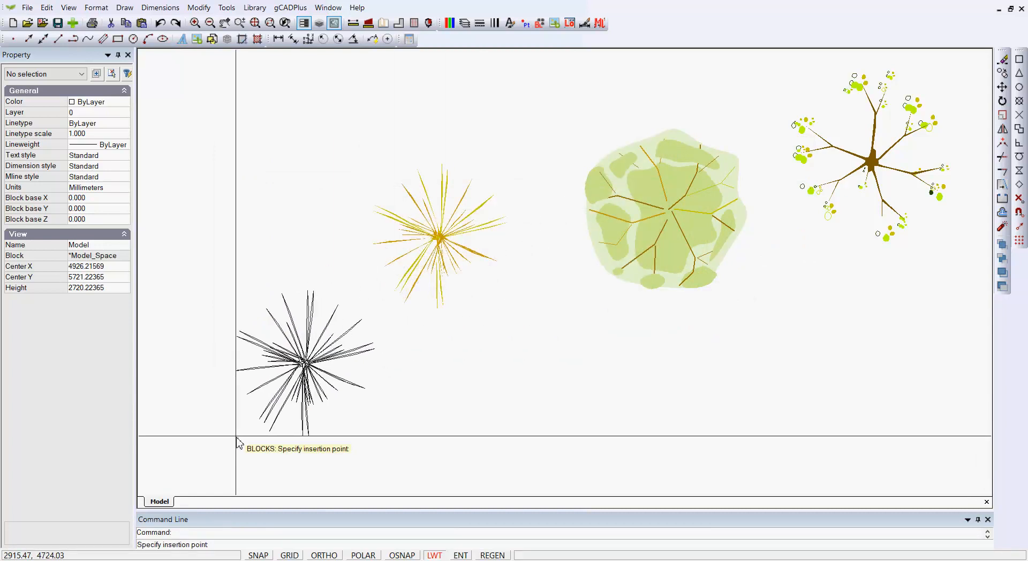
pyautogui.click(219, 425)
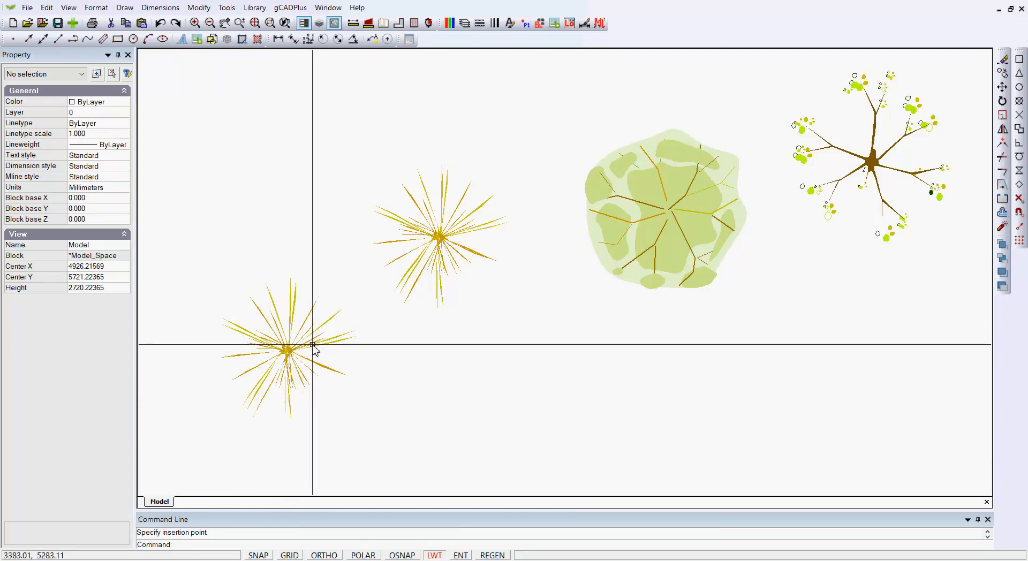
# Step: Delete all spikes of the old loose grass star
pyautogui.click(443, 241)
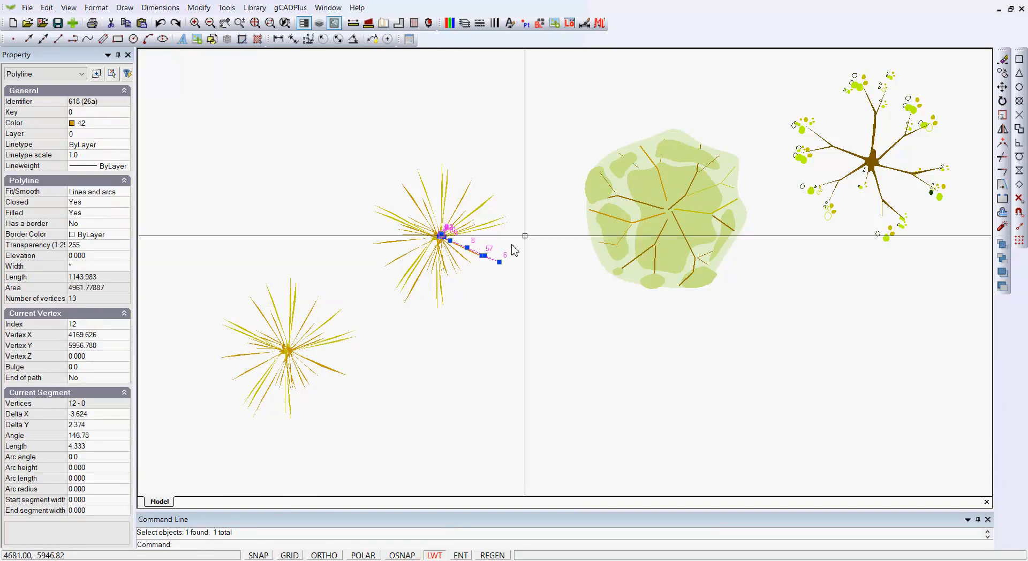
pyautogui.press('Escape')
pyautogui.moveTo(461, 343); pyautogui.dragTo(418, 207)
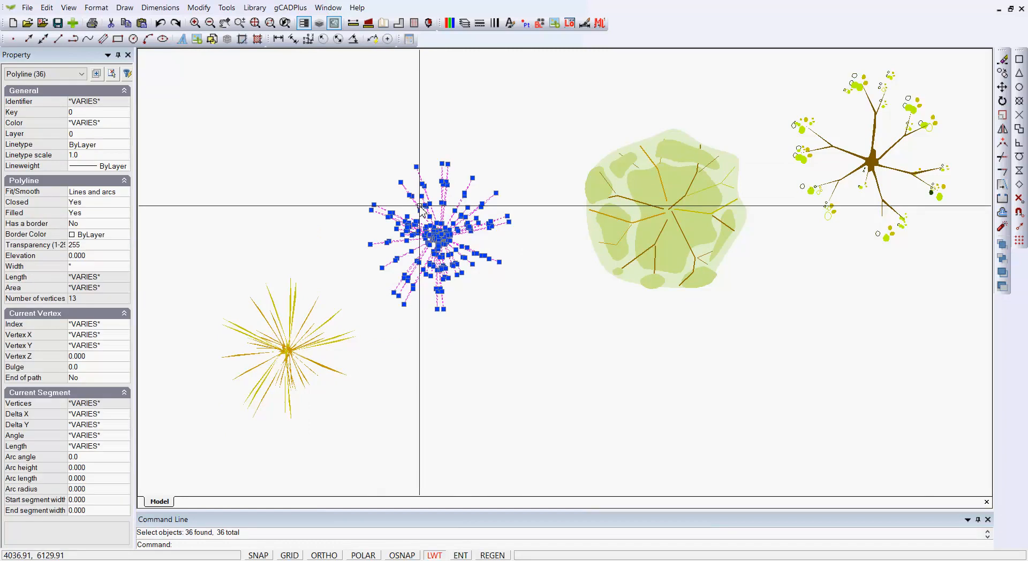
pyautogui.press('Delete')
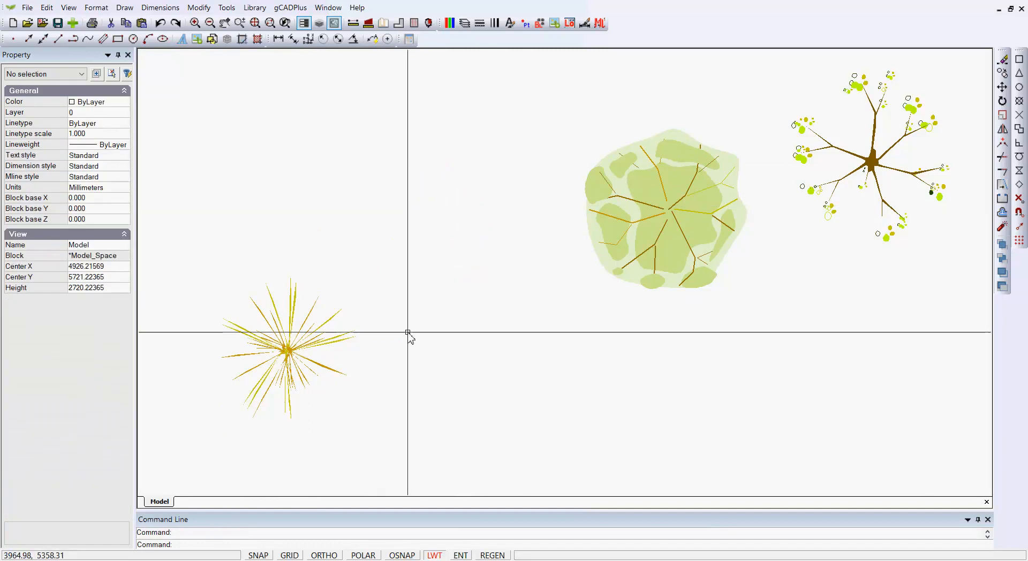
# Step: Move the new grass block into the old star's position
pyautogui.click(303, 355)
pyautogui.click(217, 423)
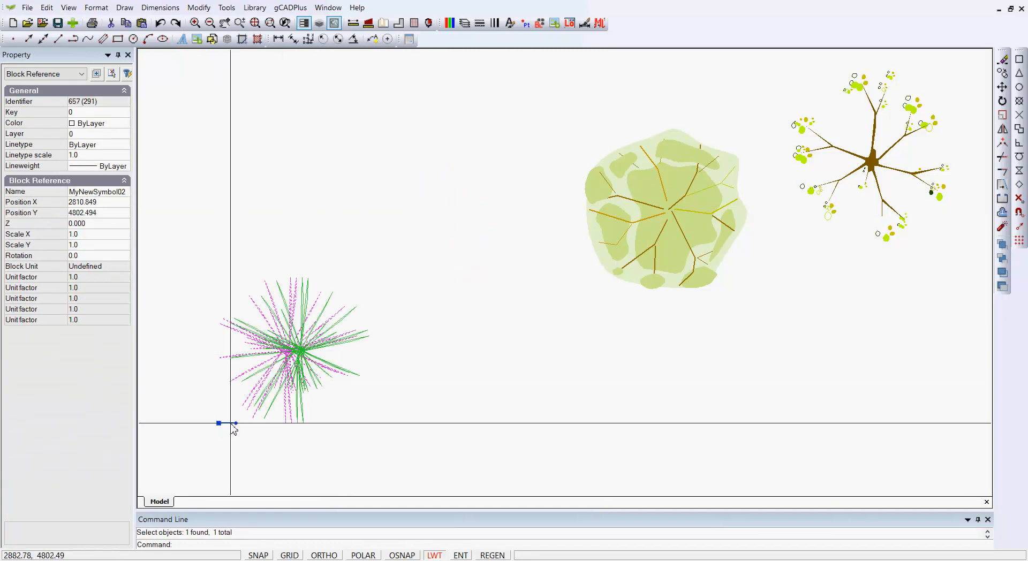
pyautogui.click(385, 278)
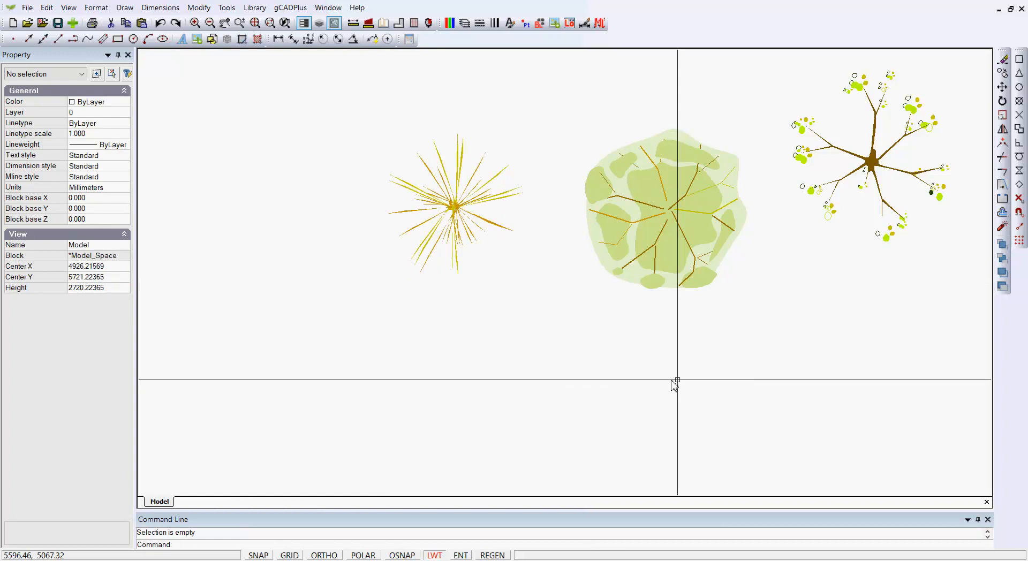
# Step: In the block editor, move all 36 spikes so the star centre lands on the base point
pyautogui.click(442, 210)
pyautogui.rightClick(446, 211)
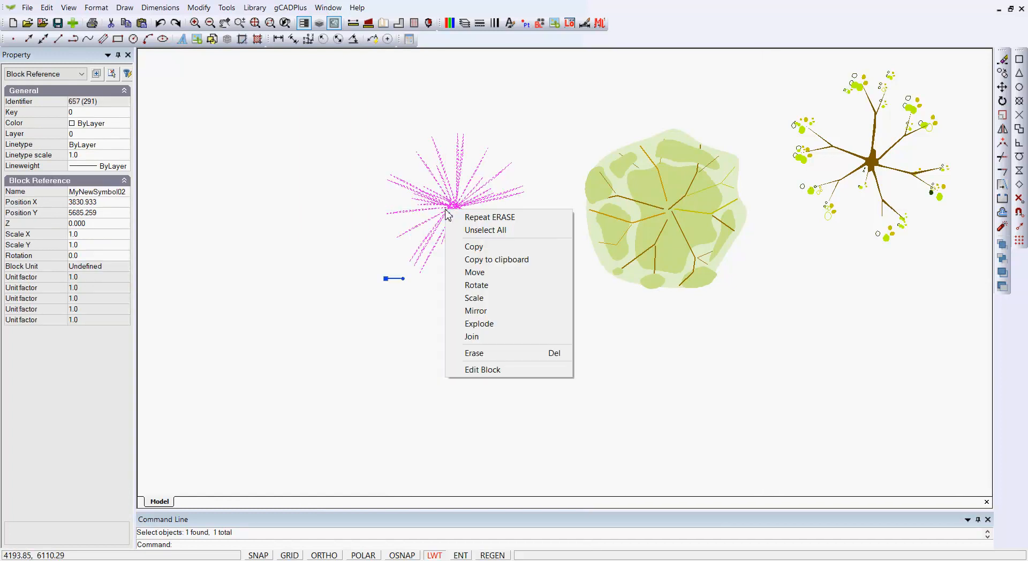
pyautogui.click(470, 370)
pyautogui.scroll(-2, 482, 357)
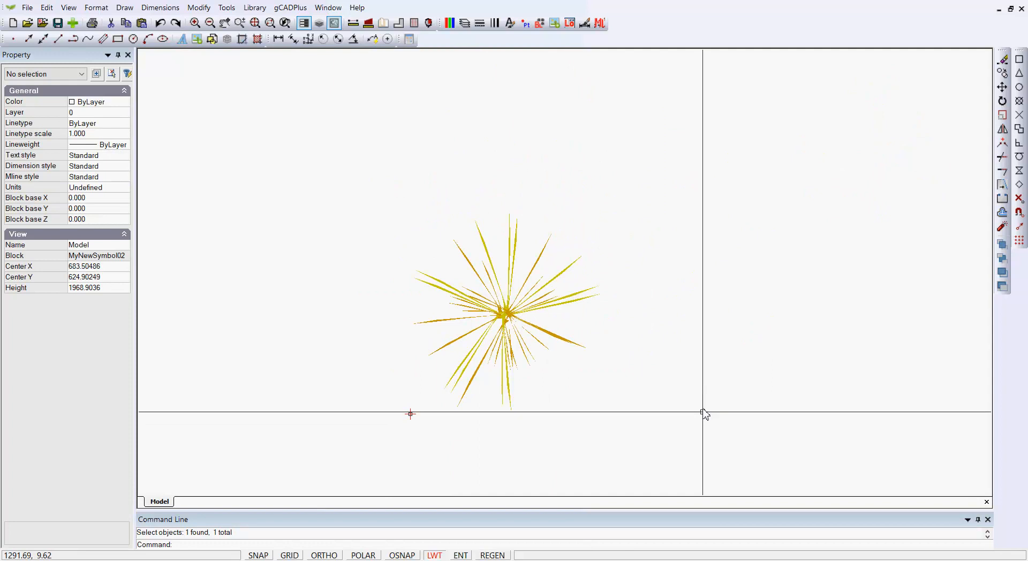
pyautogui.moveTo(706, 432); pyautogui.dragTo(416, 179)
pyautogui.rightClick(464, 204)
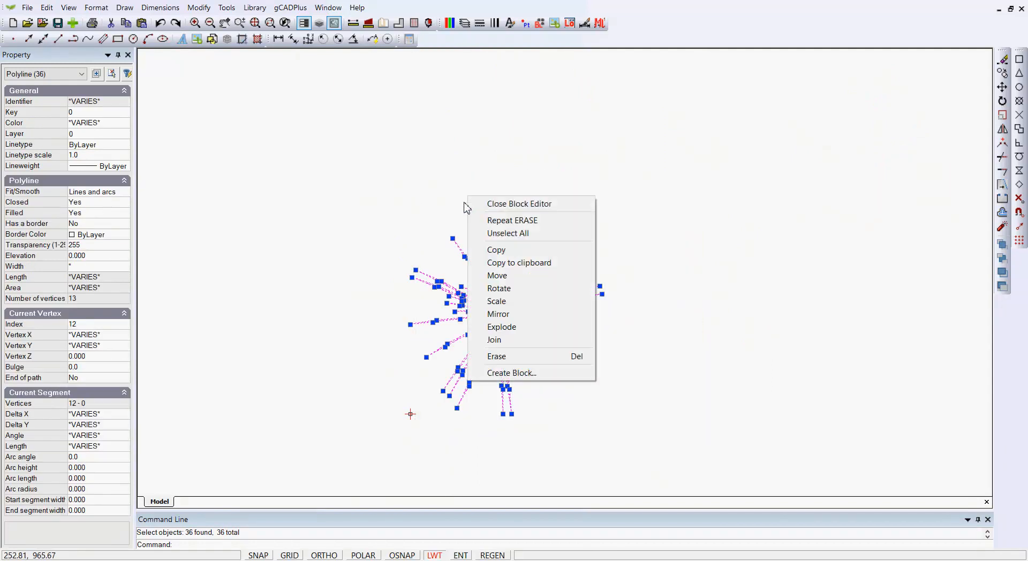
pyautogui.click(498, 277)
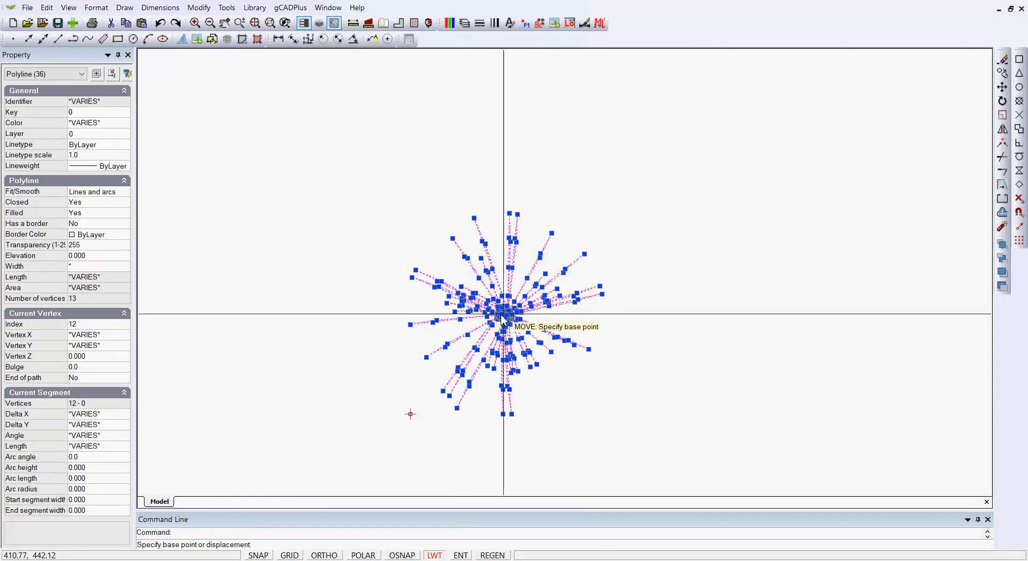
pyautogui.click(501, 313)
pyautogui.click(410, 414)
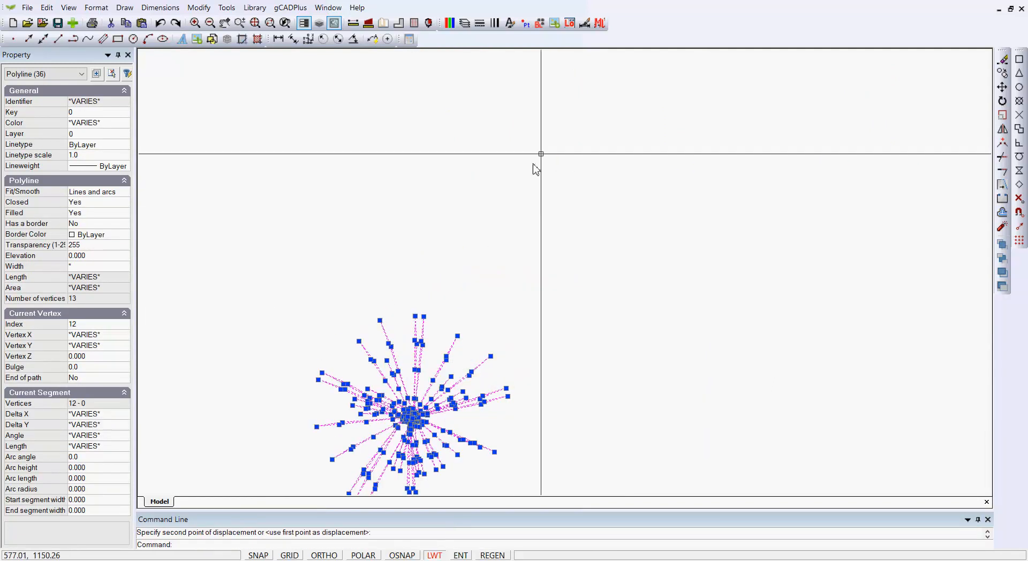
pyautogui.rightClick(550, 152)
pyautogui.click(577, 160)
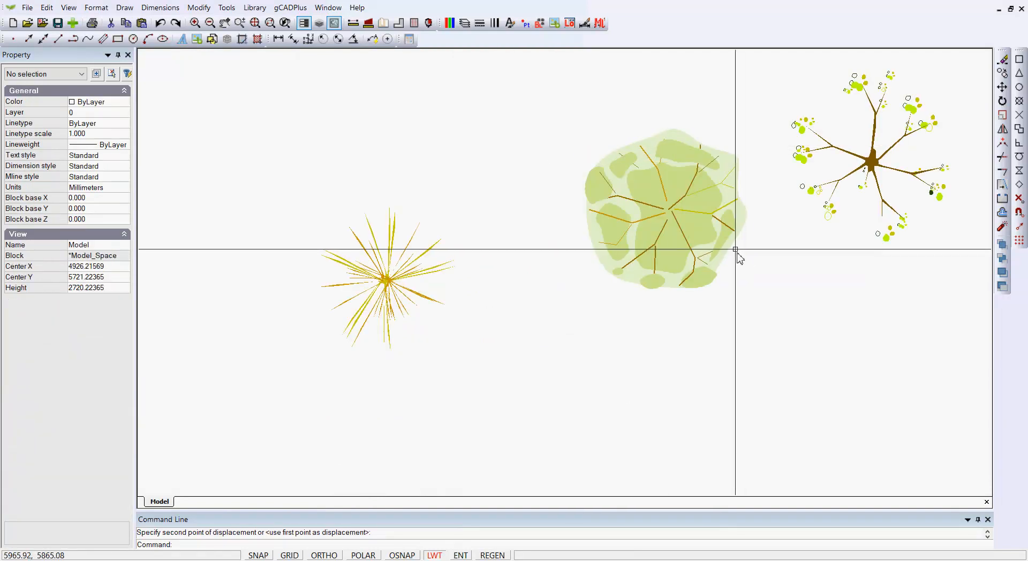
# Step: Compare the tree's and grass star's grips to confirm the grip is centred
pyautogui.click(678, 227)
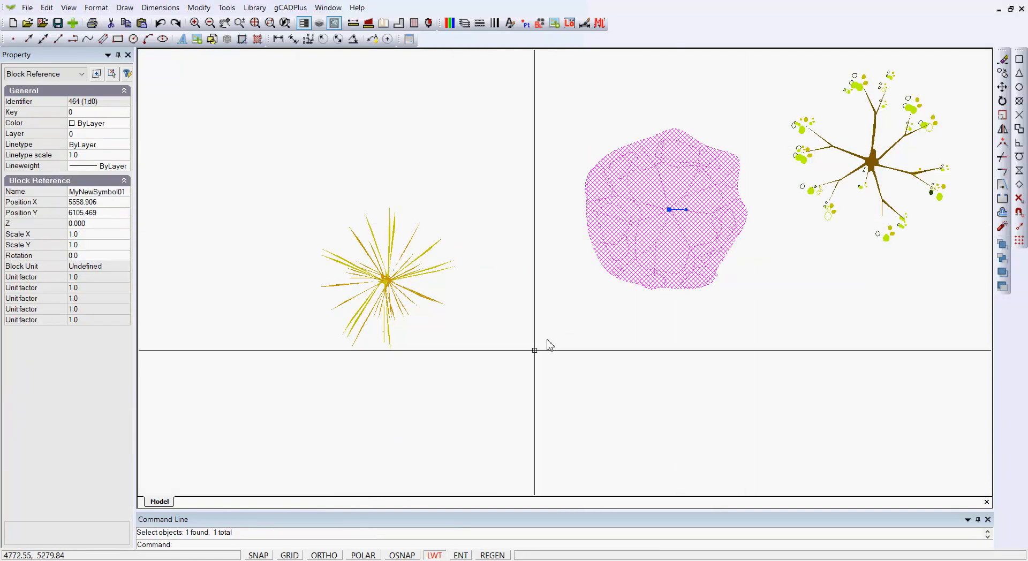
pyautogui.press('Escape')
pyautogui.click(389, 293)
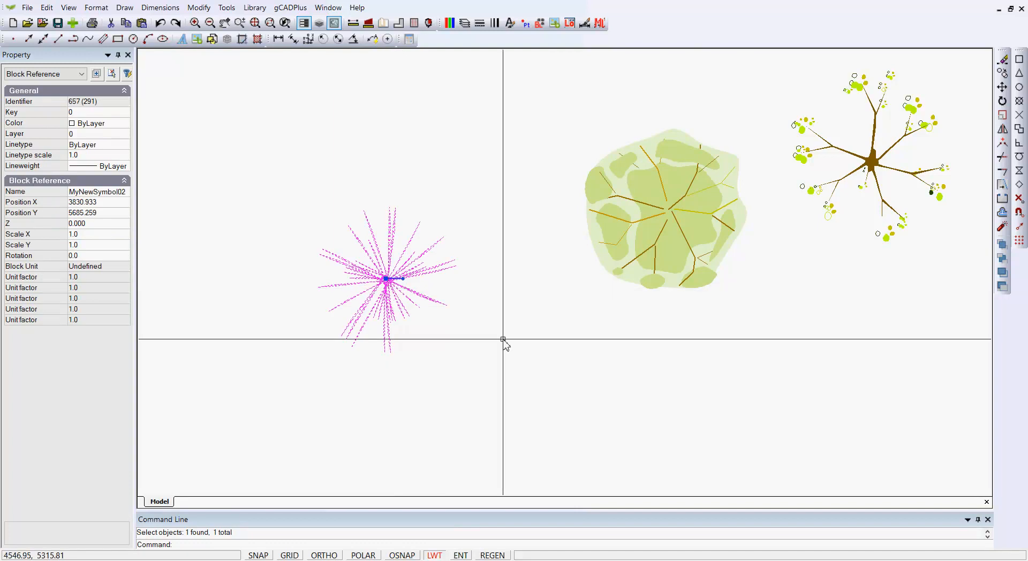
pyautogui.press('Escape')
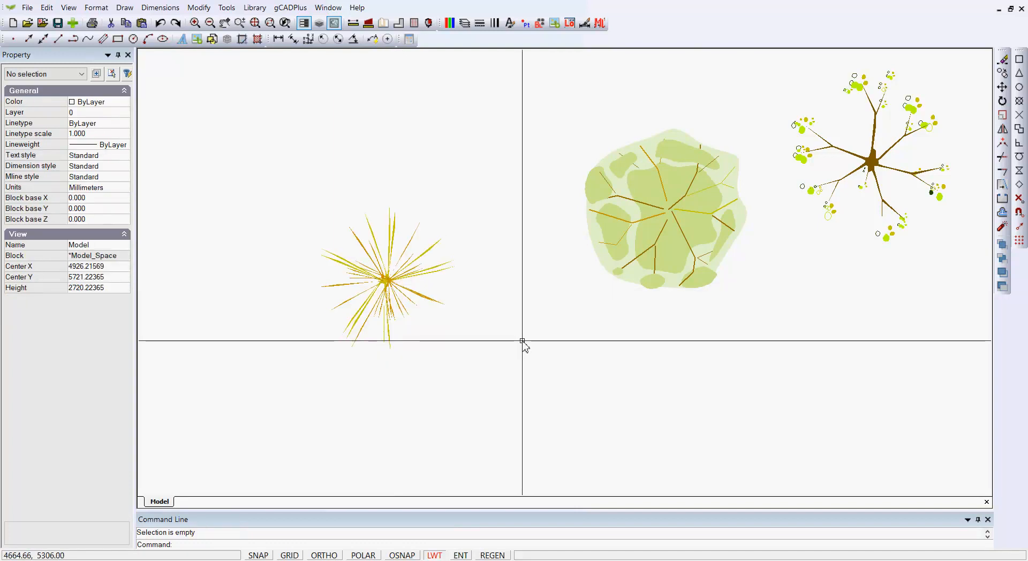